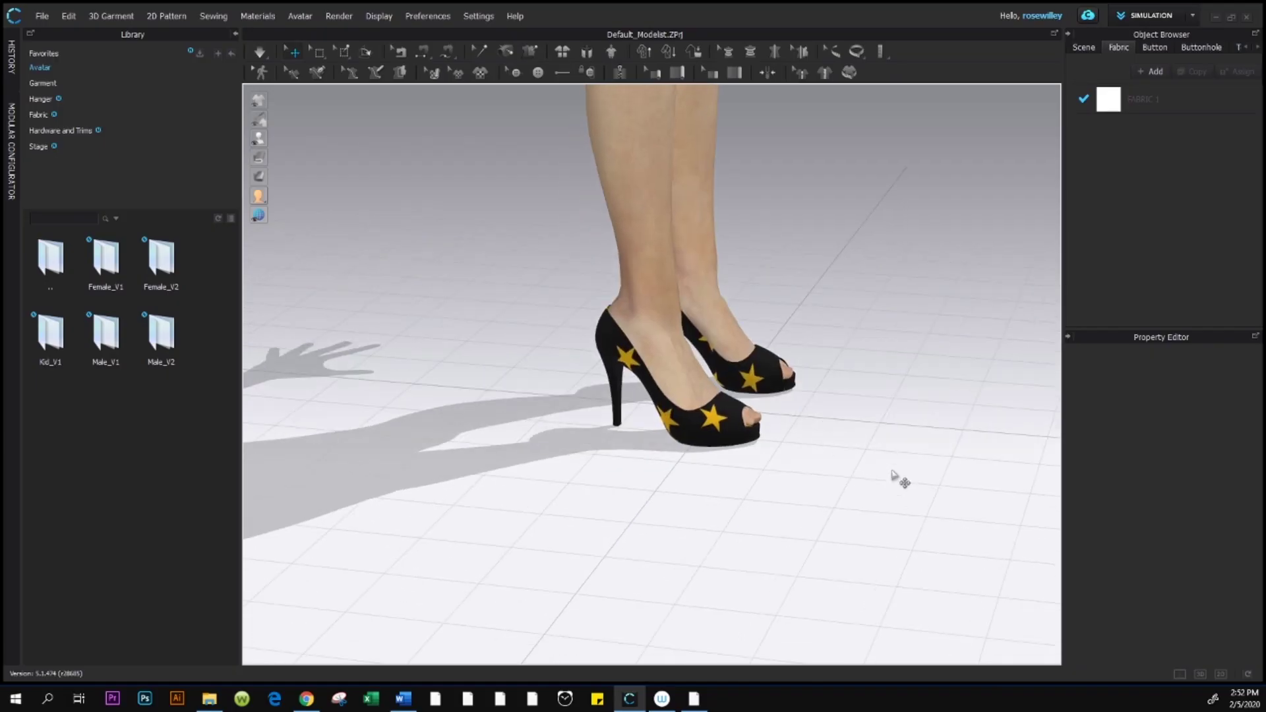
# Step: Open the Star.jpg image from the Downloads folder in Adobe Photoshop 2020
pyautogui.moveTo(900, 480)
pyautogui.mouseDown(button='right')
pyautogui.moveTo(969, 523)
pyautogui.moveTo(947, 520)
pyautogui.moveTo(921, 486)
pyautogui.mouseUp(button='right')
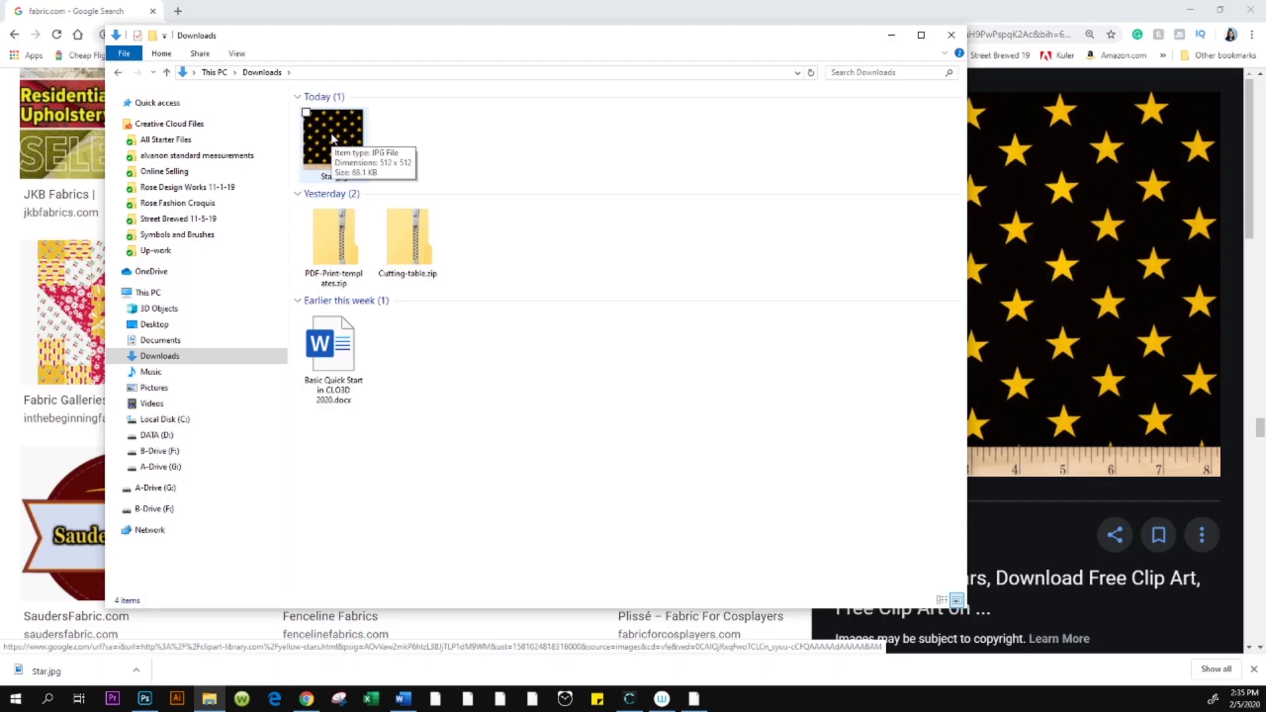
pyautogui.rightClick(332, 135)
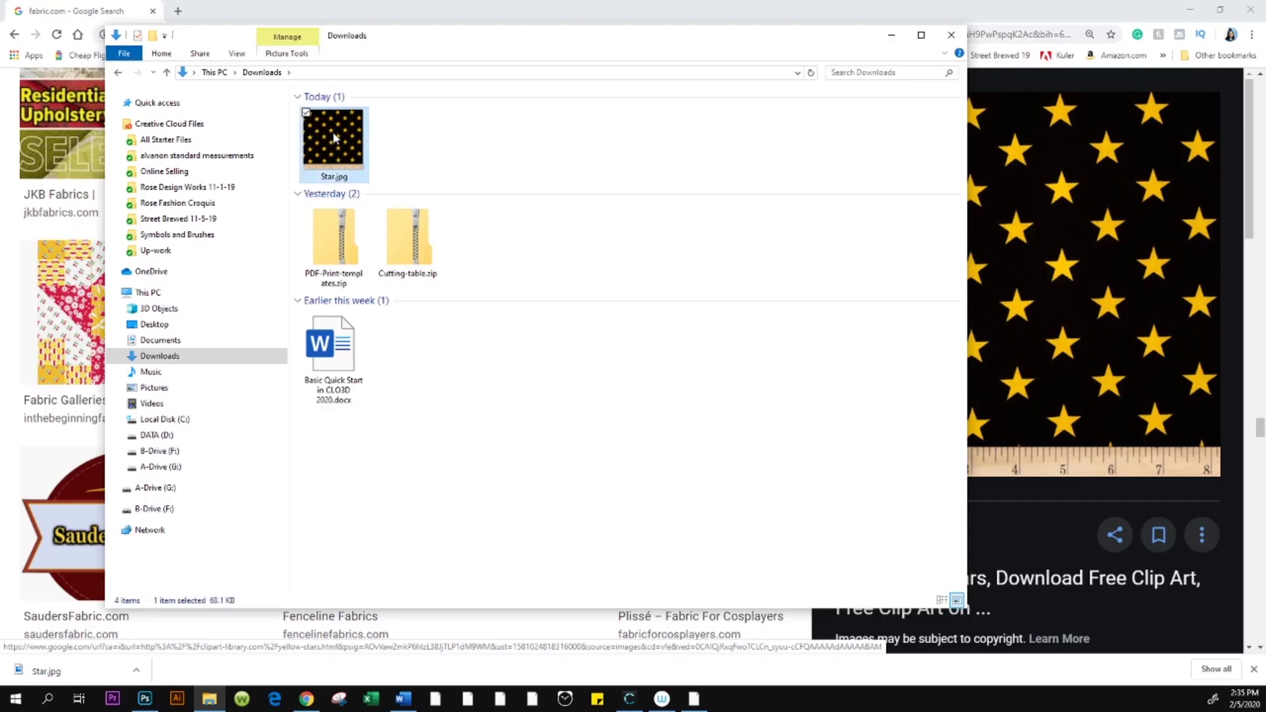
pyautogui.moveTo(297, 364)
pyautogui.click(387, 381)
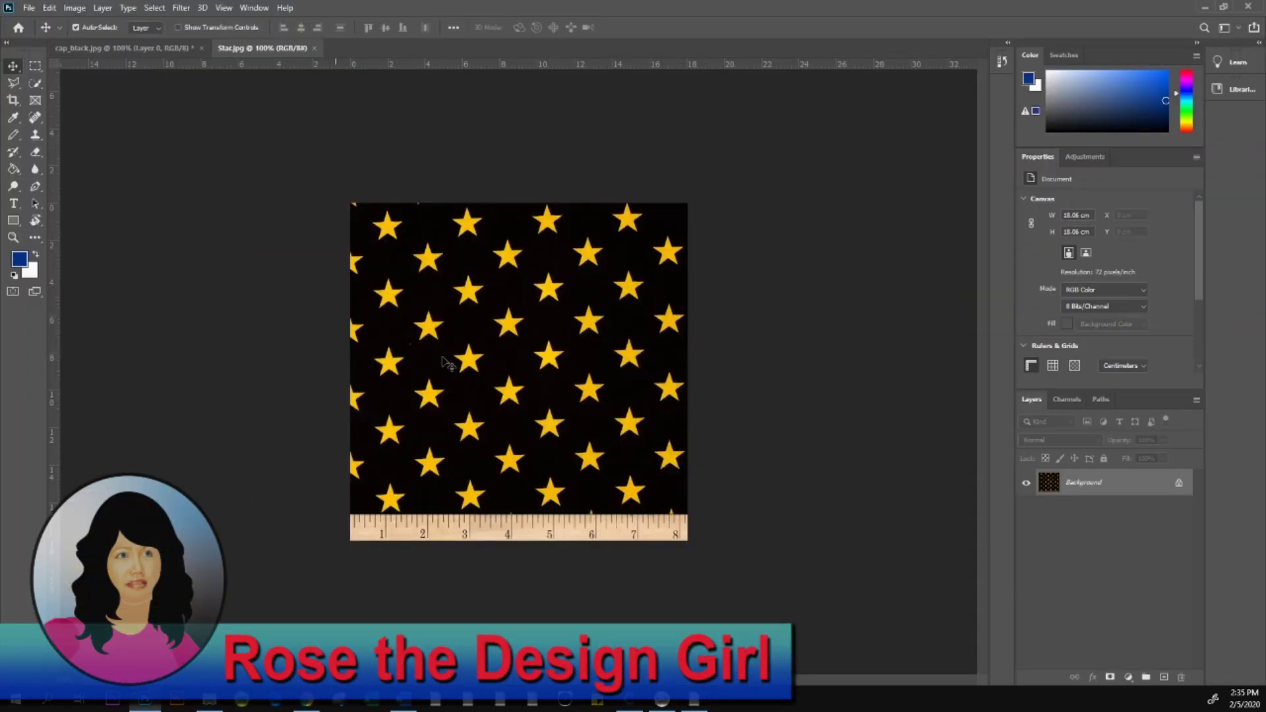
# Step: Open the avatar file Kelly with Star Shoes.avt from the Female_V1 folder in CLO
pyautogui.click(310, 244)
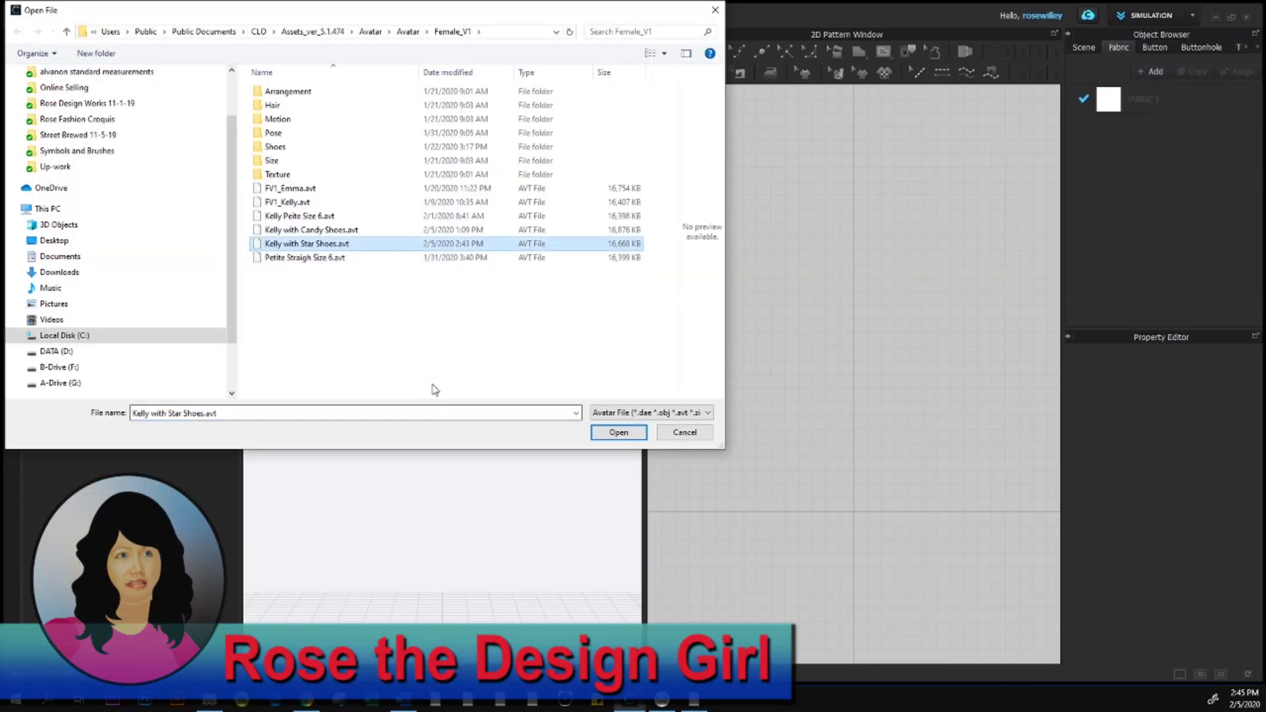
pyautogui.click(630, 434)
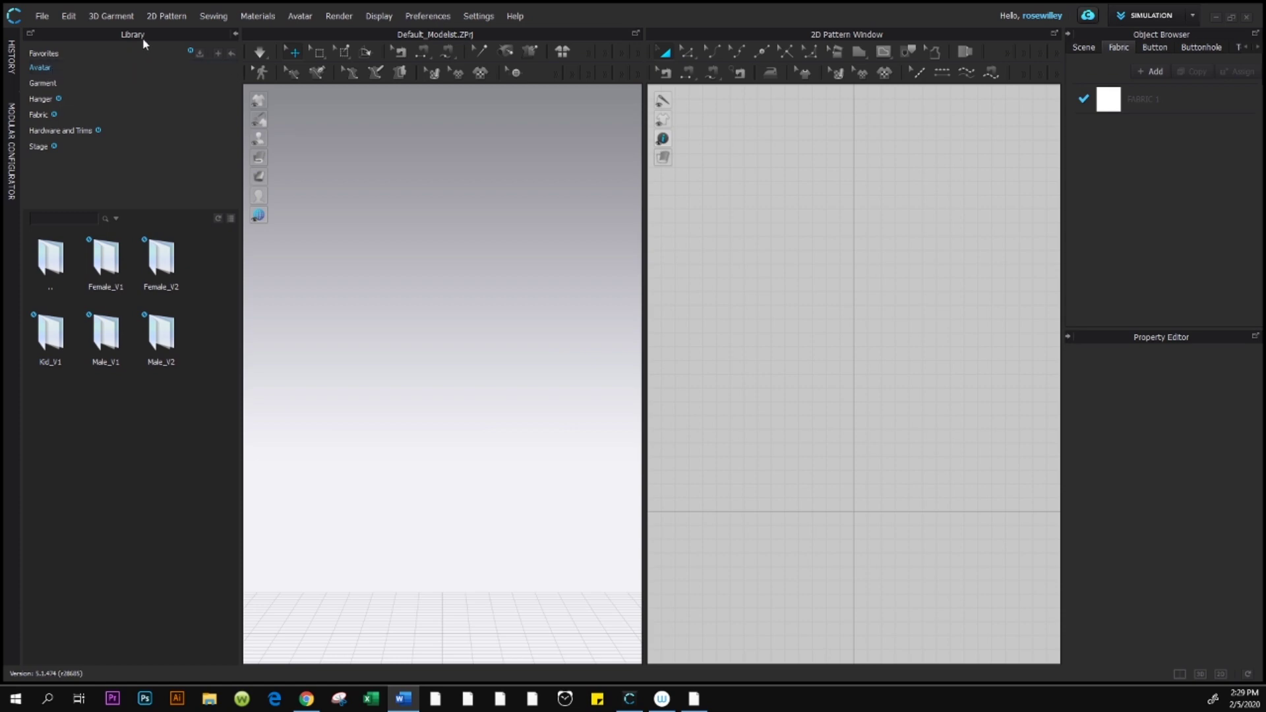
# Step: Load the FV1_Kelly.avt avatar from the library's Female_V1 folder into the 3D scene
pyautogui.click(66, 69)
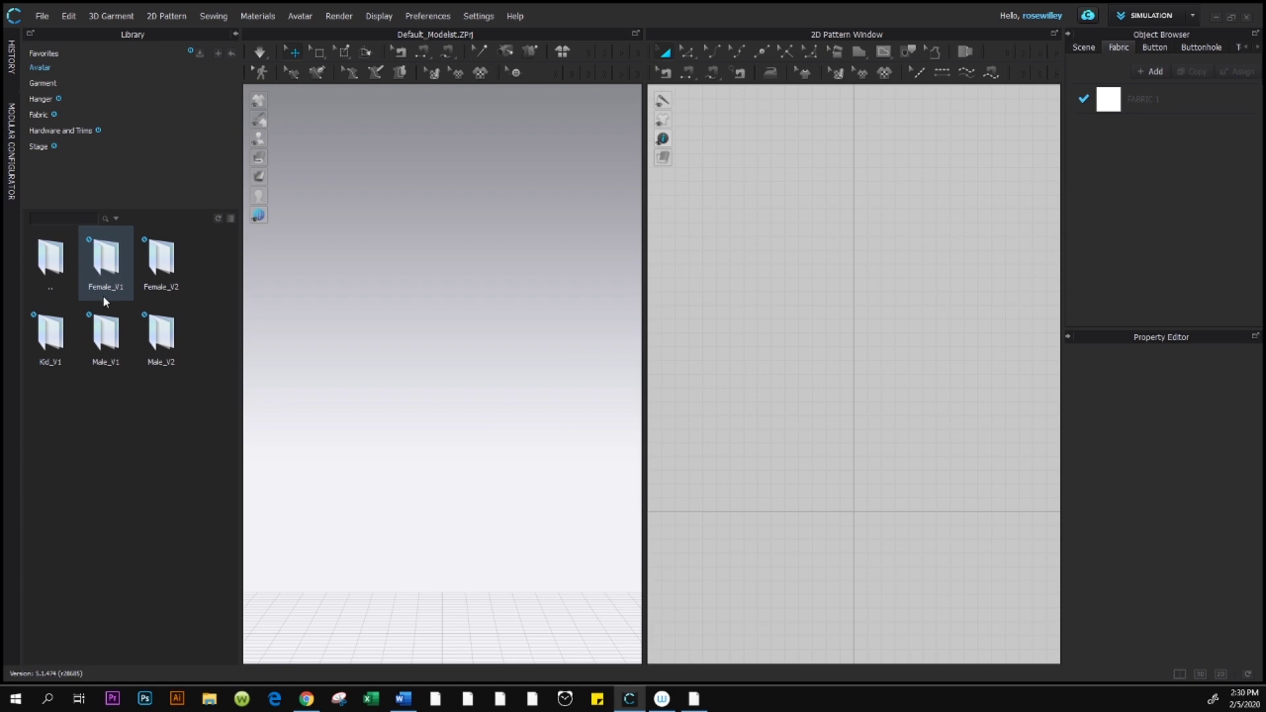
pyautogui.doubleClick(113, 263)
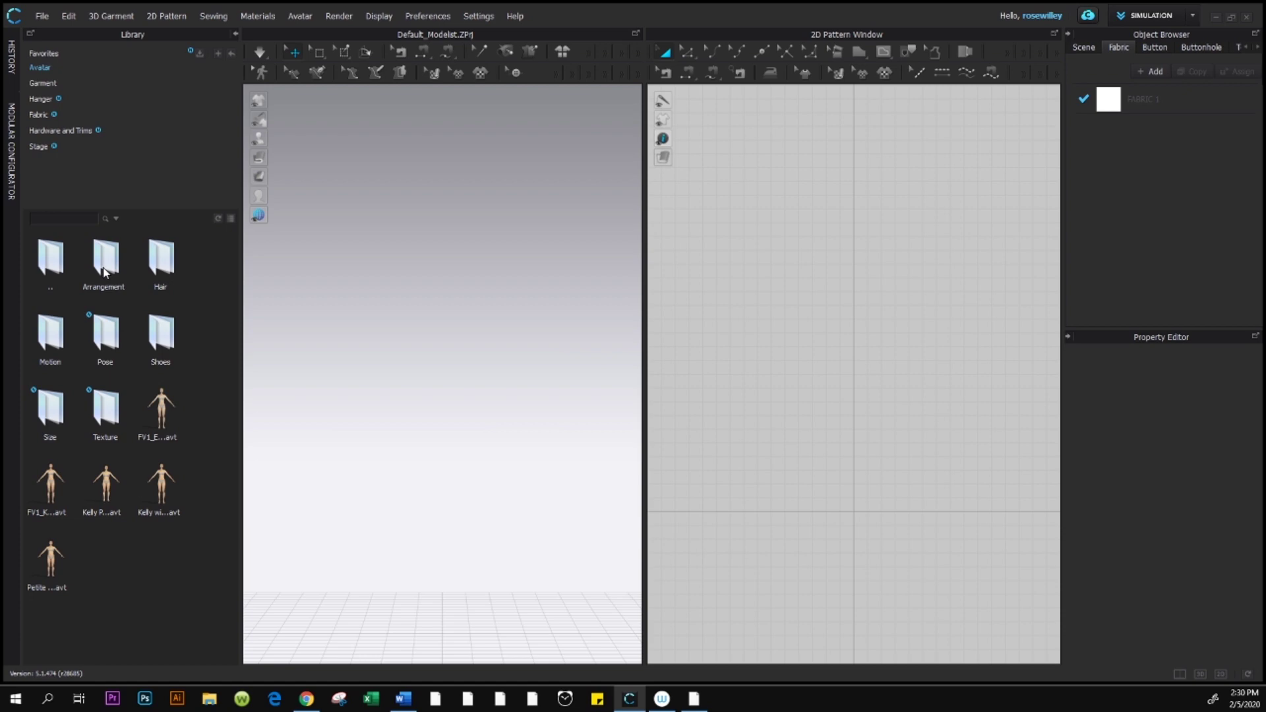
pyautogui.moveTo(50, 495)
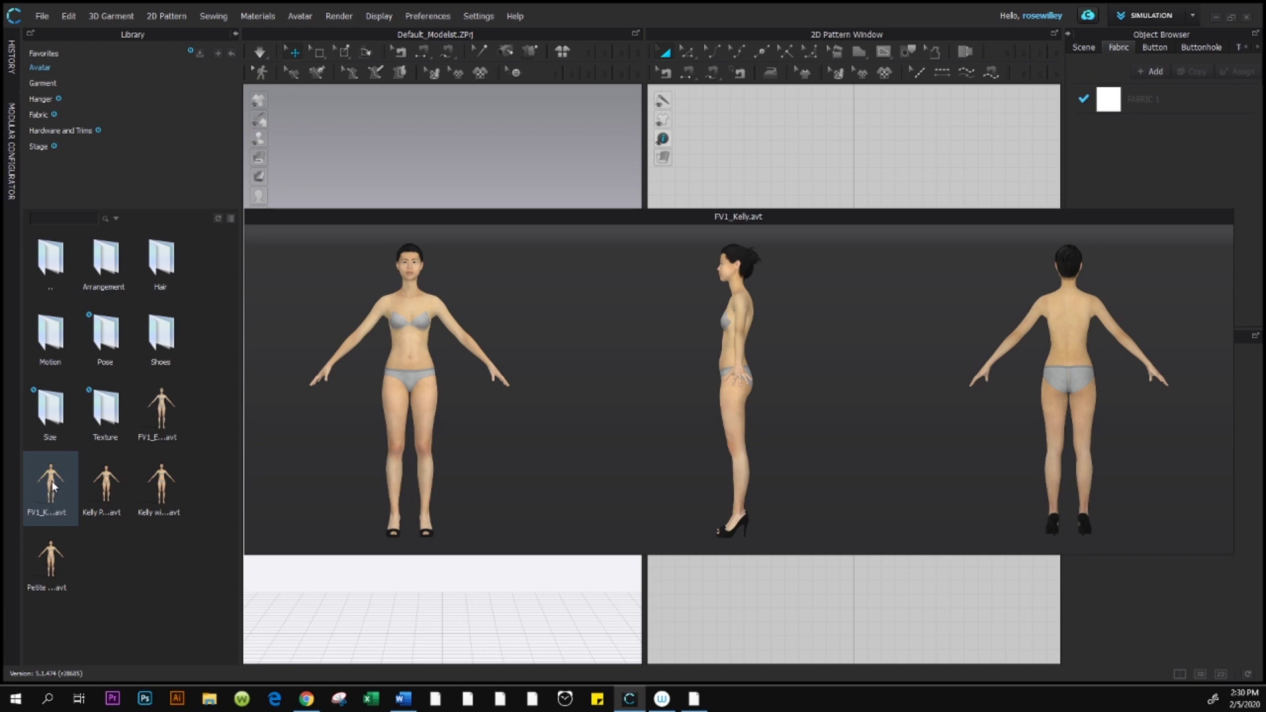
pyautogui.doubleClick(53, 487)
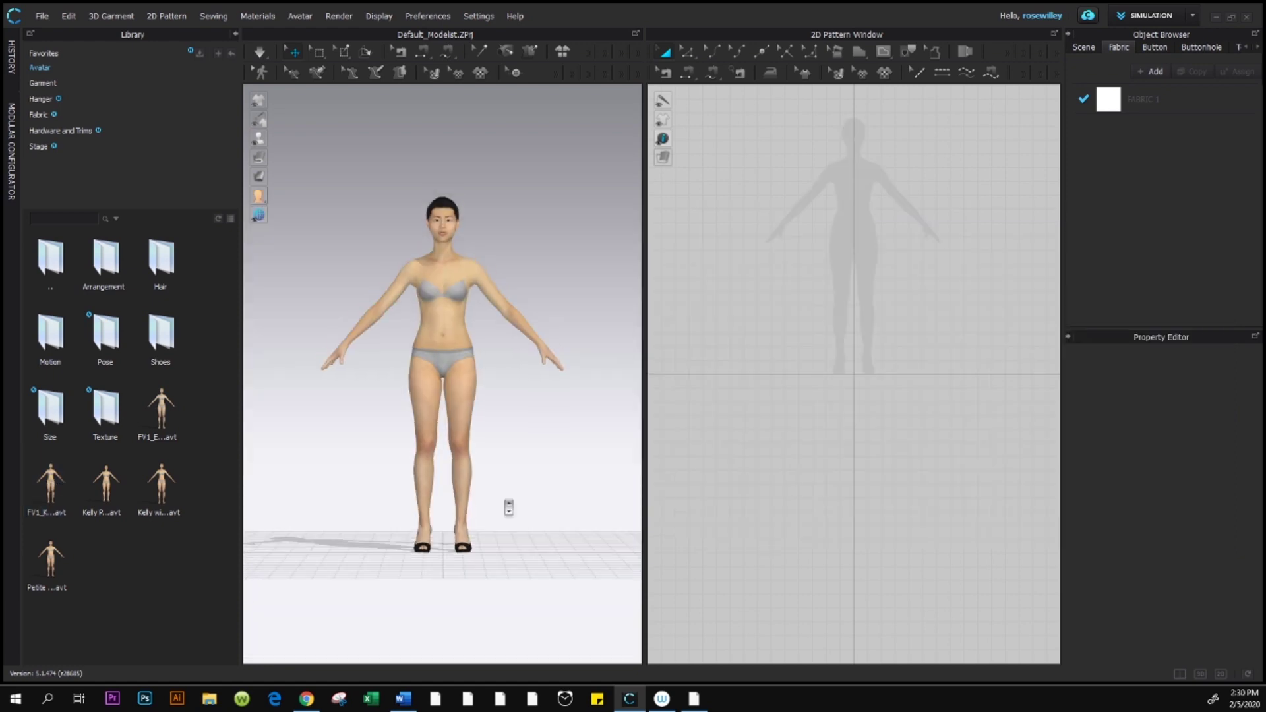
# Step: Select the avatar's black open-toe shoes in the 3D scene, seen from an angled side view
pyautogui.scroll(-1, 512, 507)
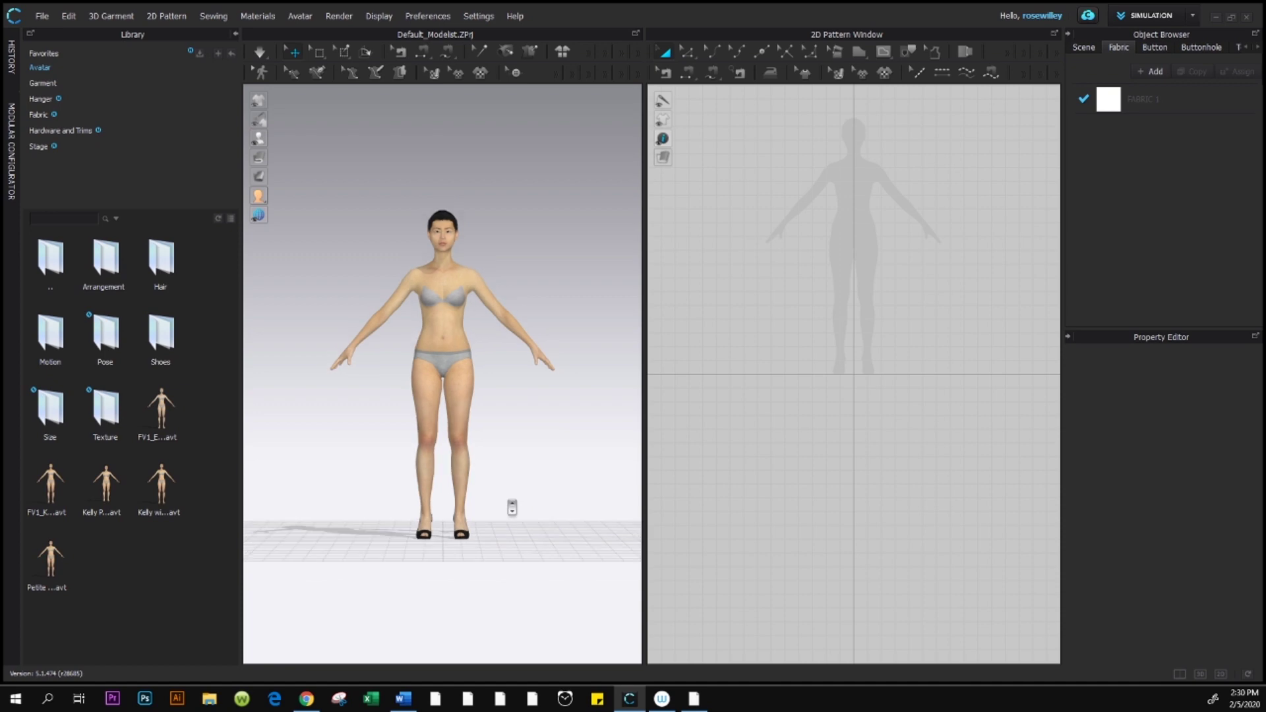
pyautogui.scroll(-1, 511, 507)
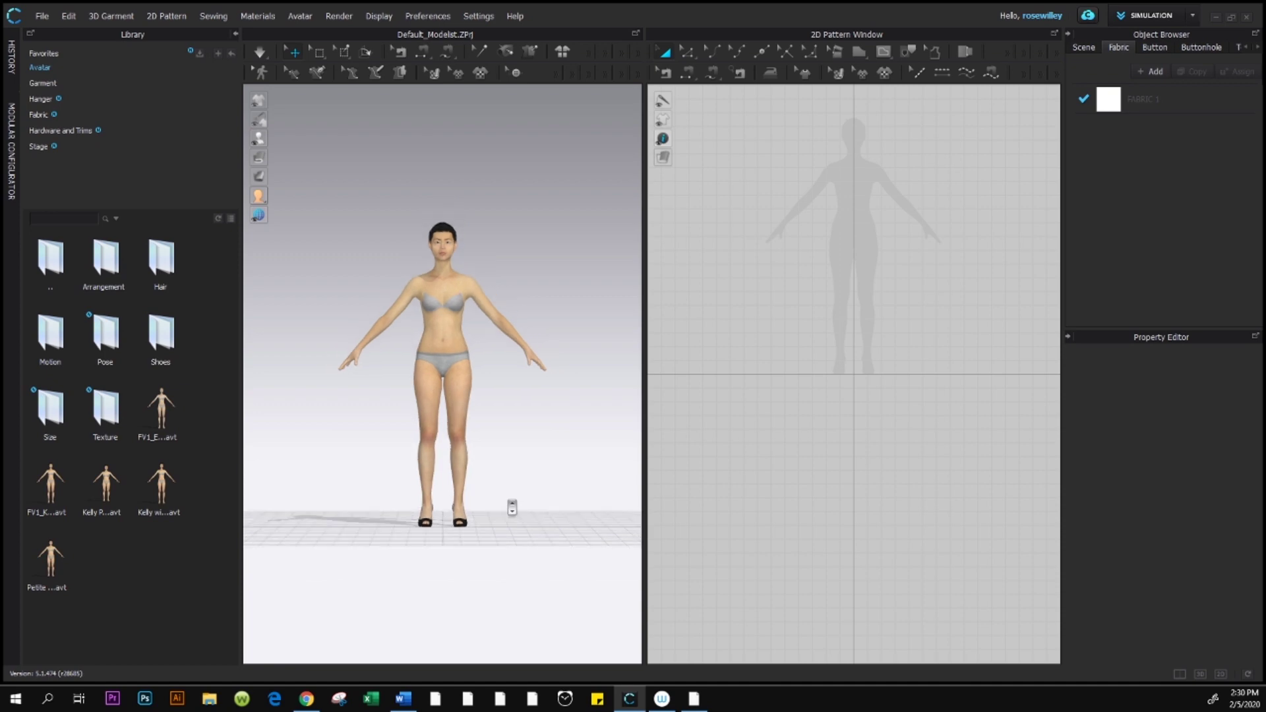
pyautogui.scroll(3, 511, 507)
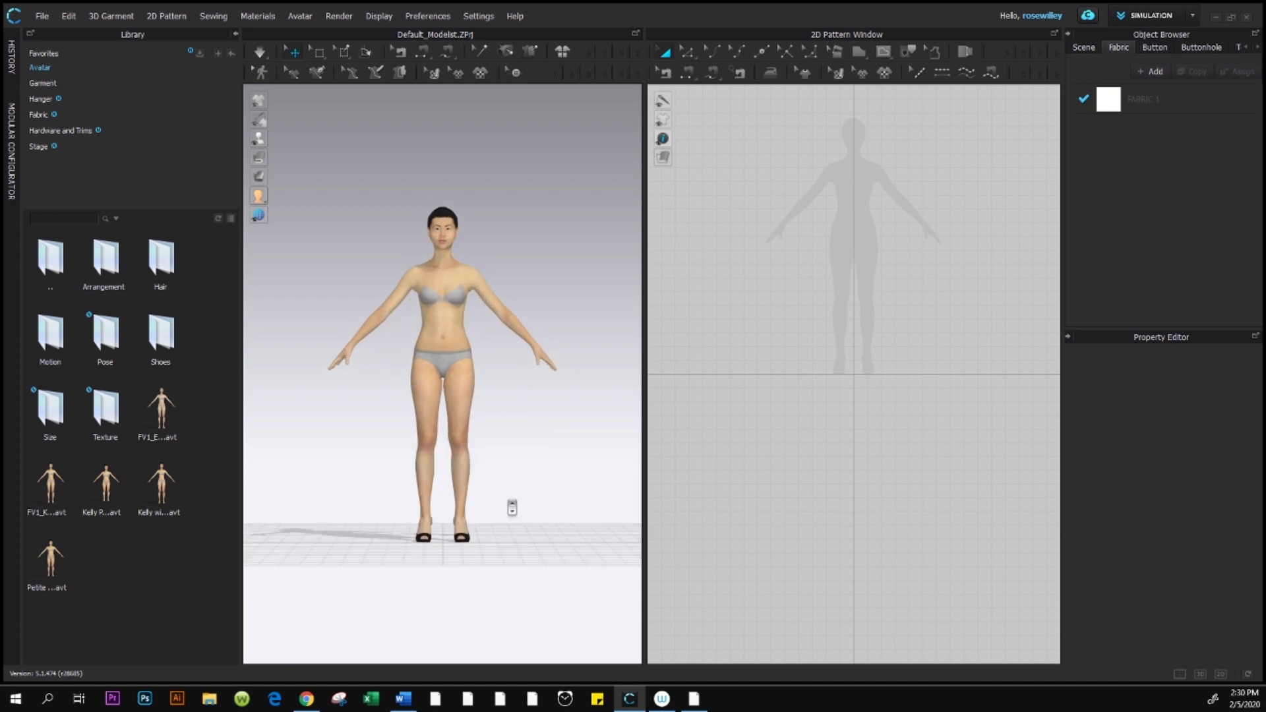
pyautogui.scroll(2, 512, 507)
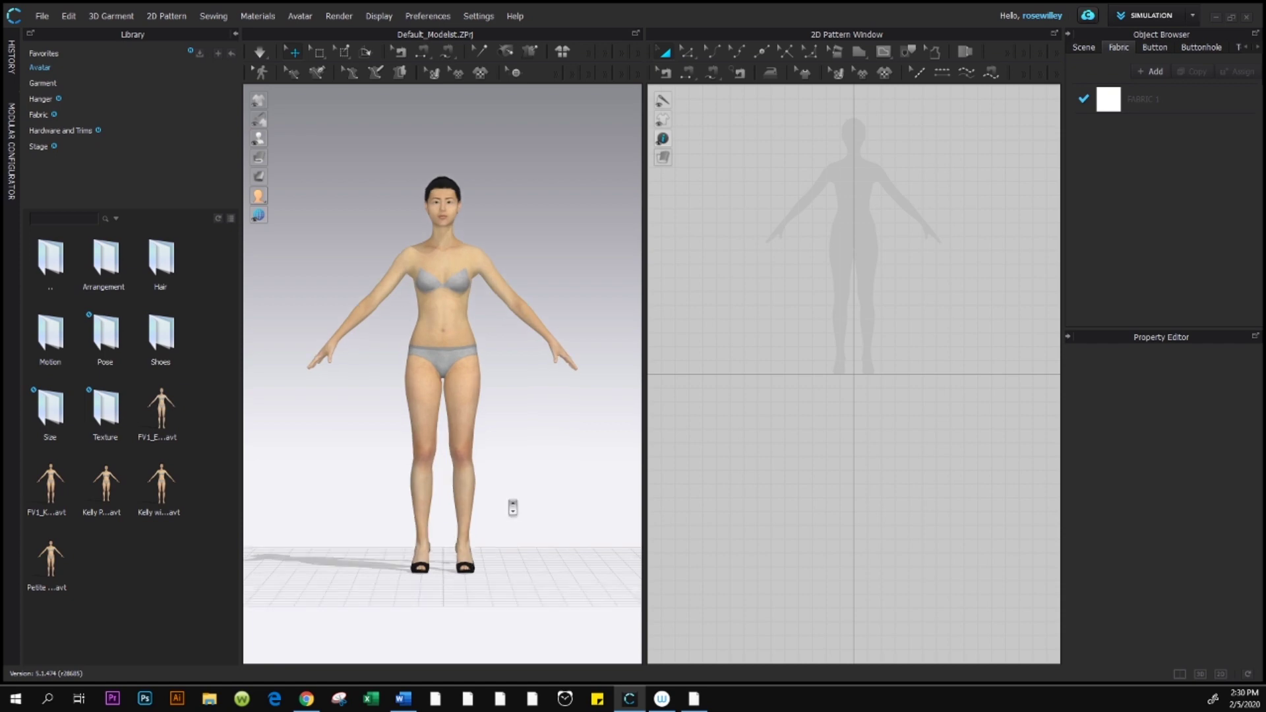
pyautogui.scroll(1, 512, 507)
pyautogui.scroll(1, 513, 507)
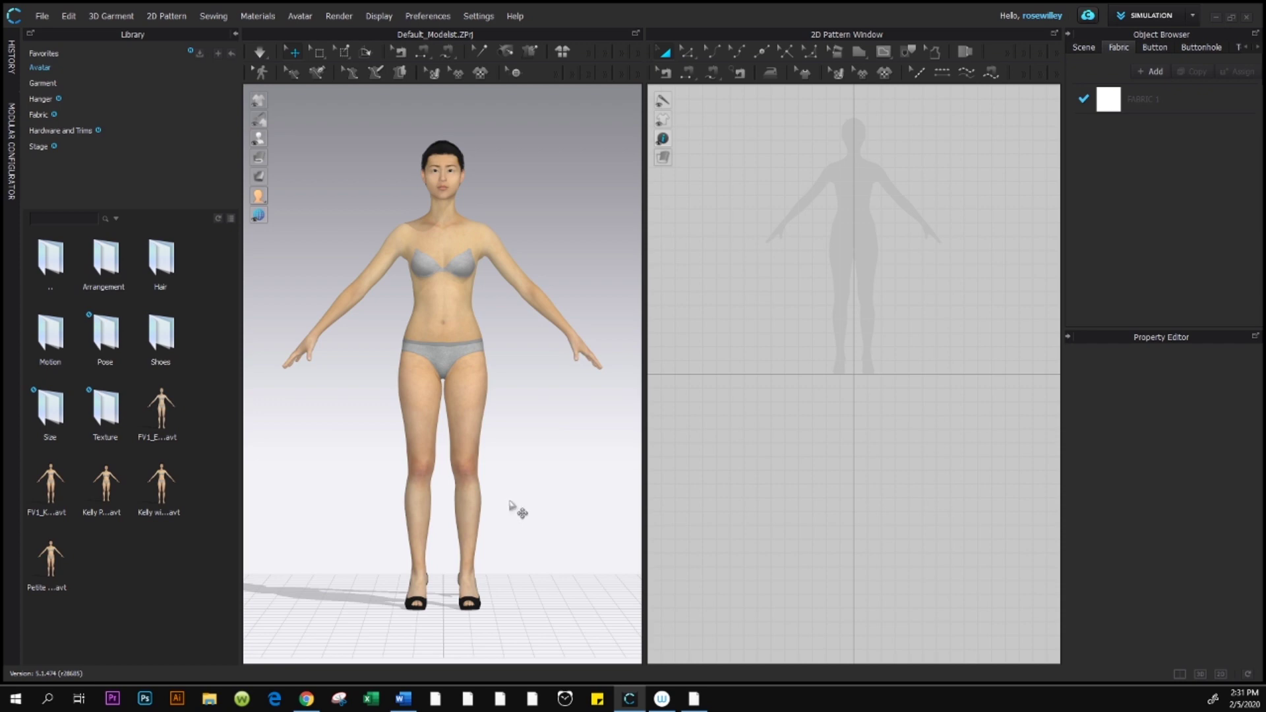
pyautogui.moveTo(512, 506); pyautogui.dragTo(536, 623, button='right')
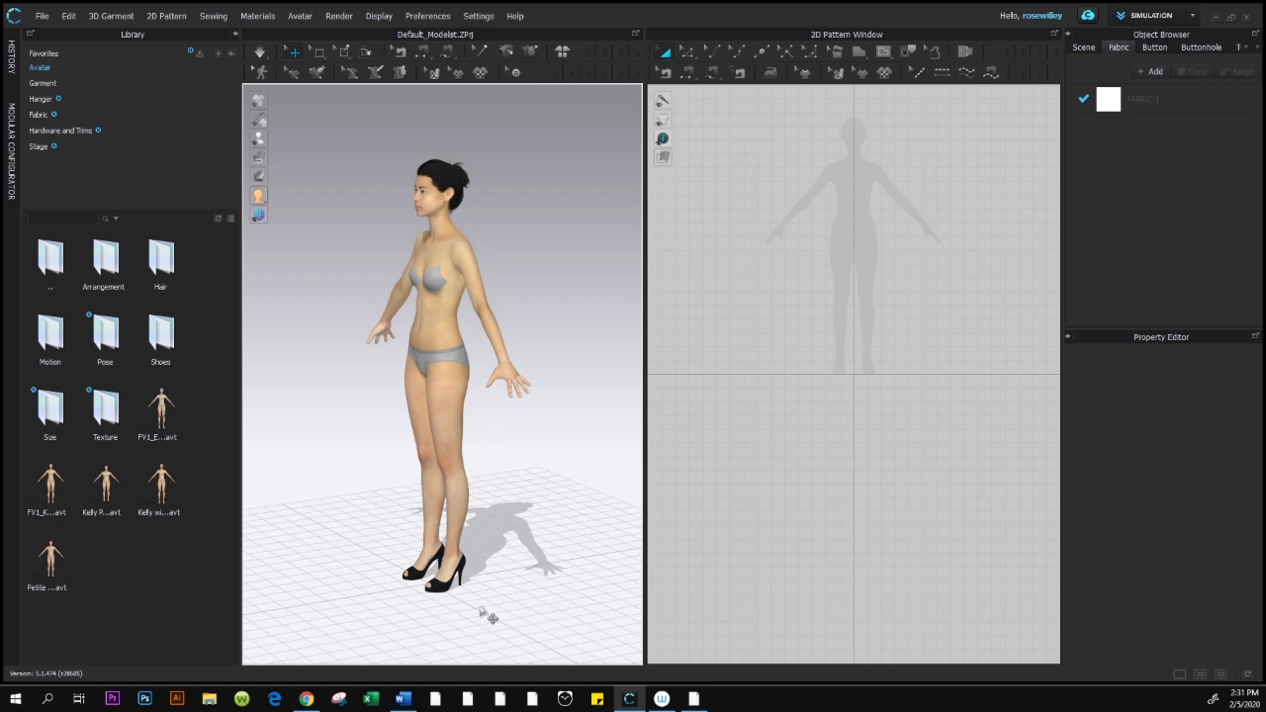
pyautogui.click(454, 597)
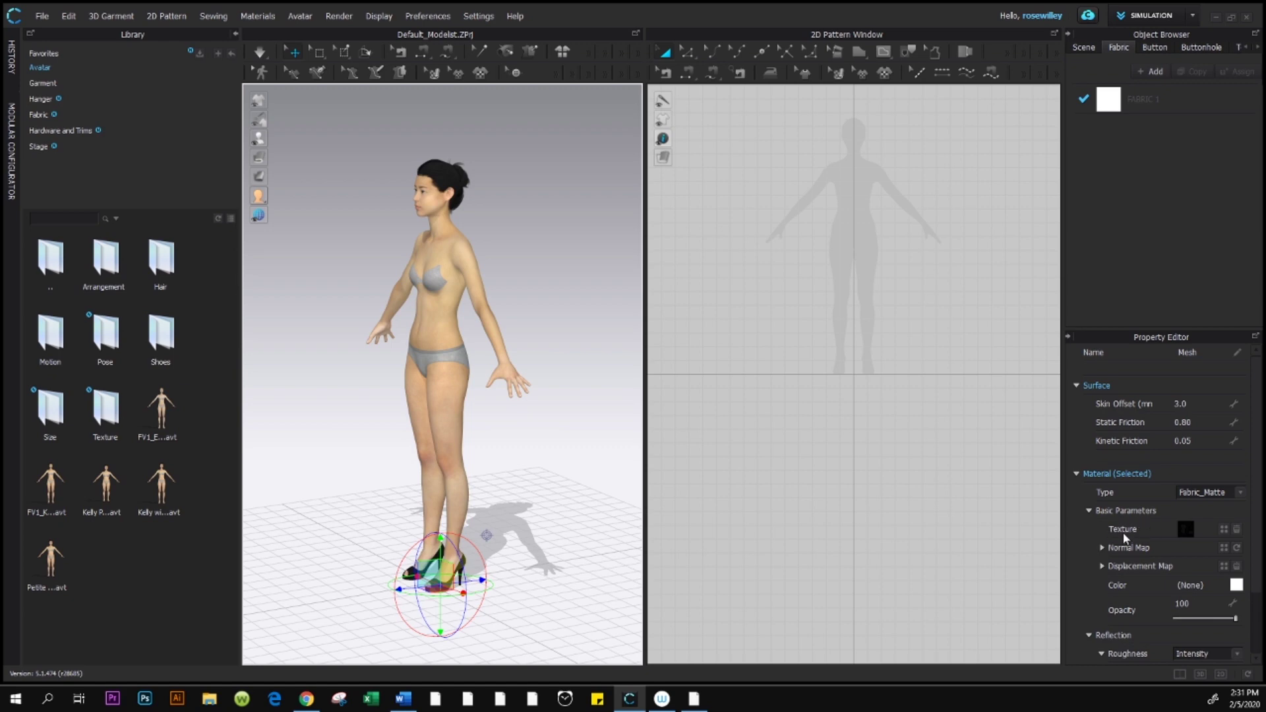
# Step: From the shoe material's texture file browser, open cap_black.jpg in Adobe Photoshop 2020 and unlock its Background layer
pyautogui.click(1190, 529)
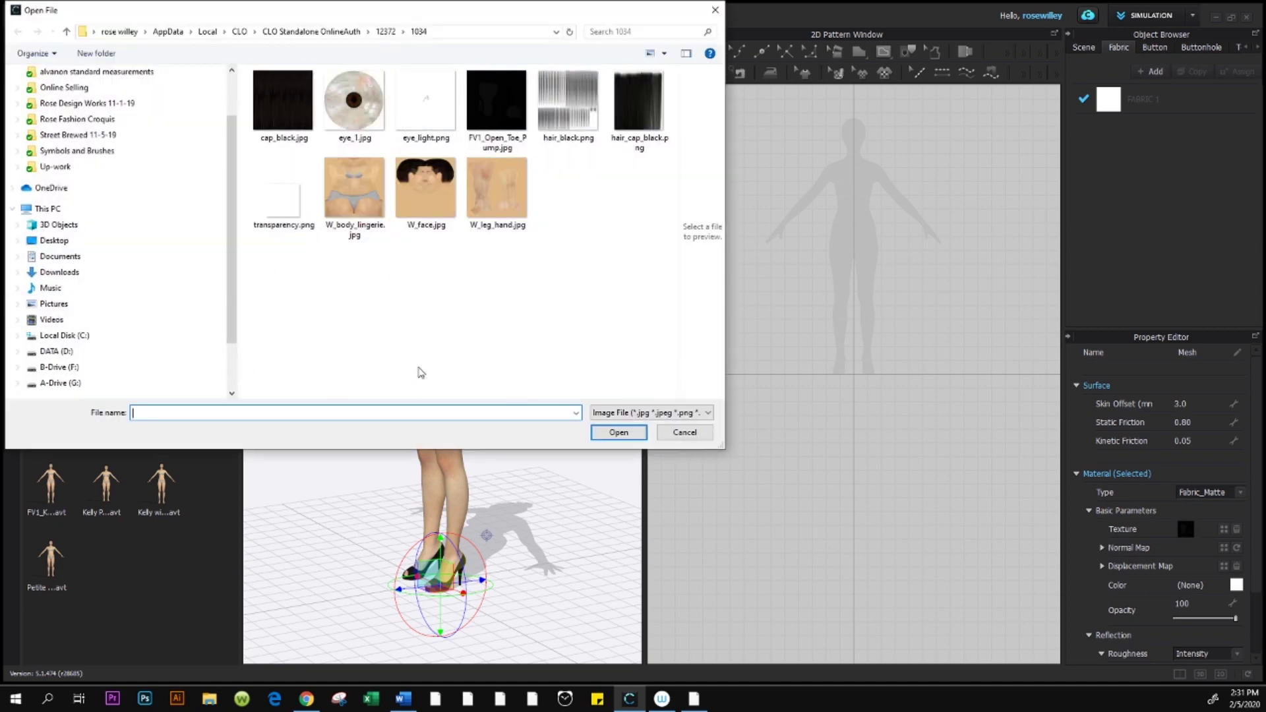
pyautogui.click(285, 112)
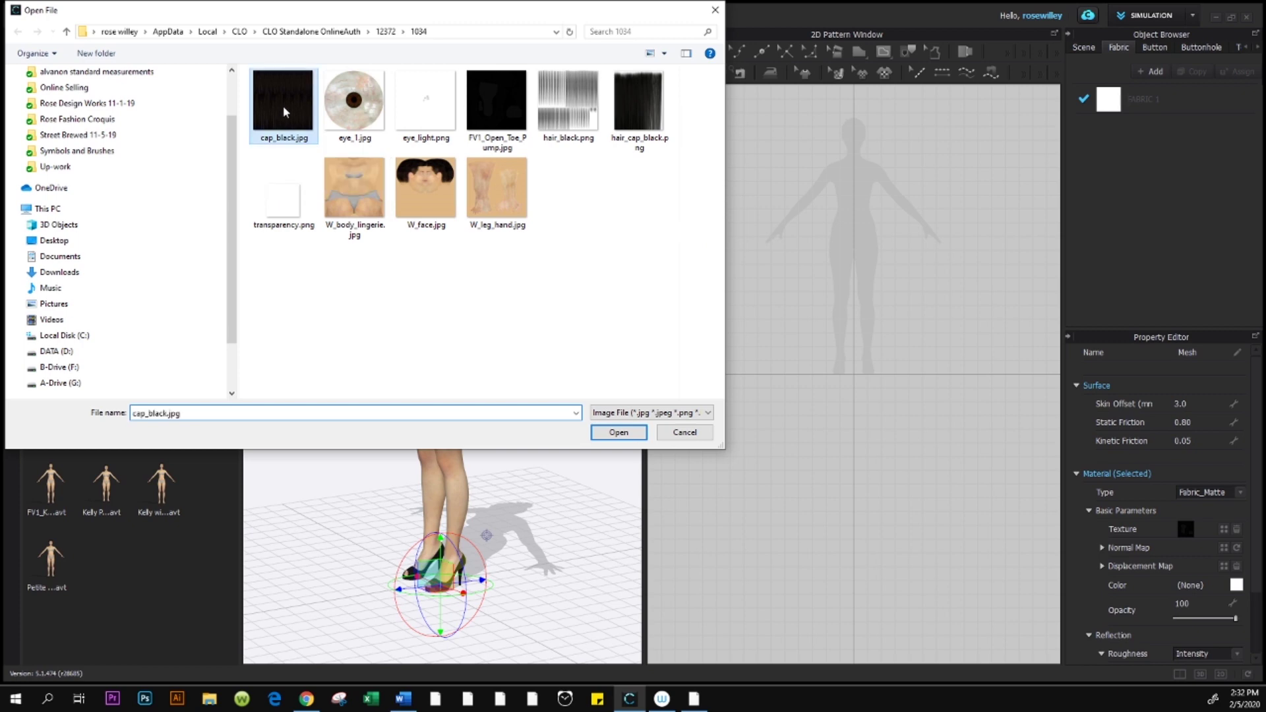
pyautogui.rightClick(285, 112)
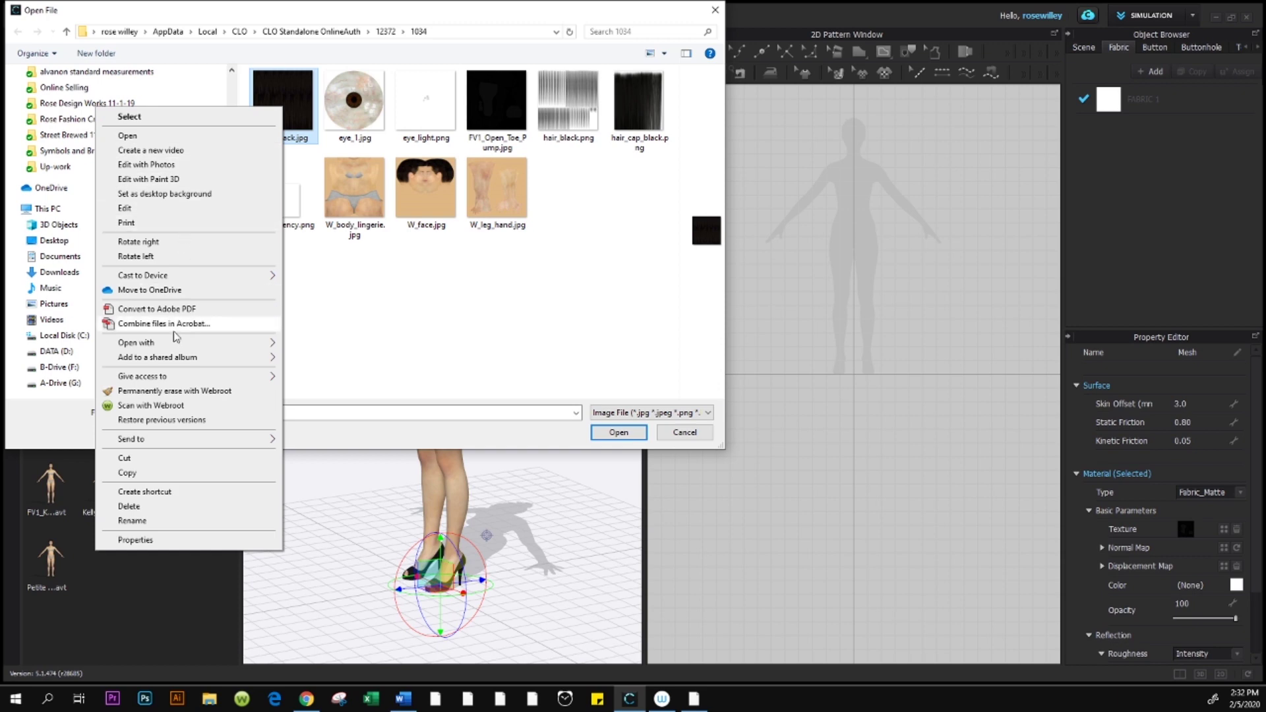
pyautogui.moveTo(158, 350)
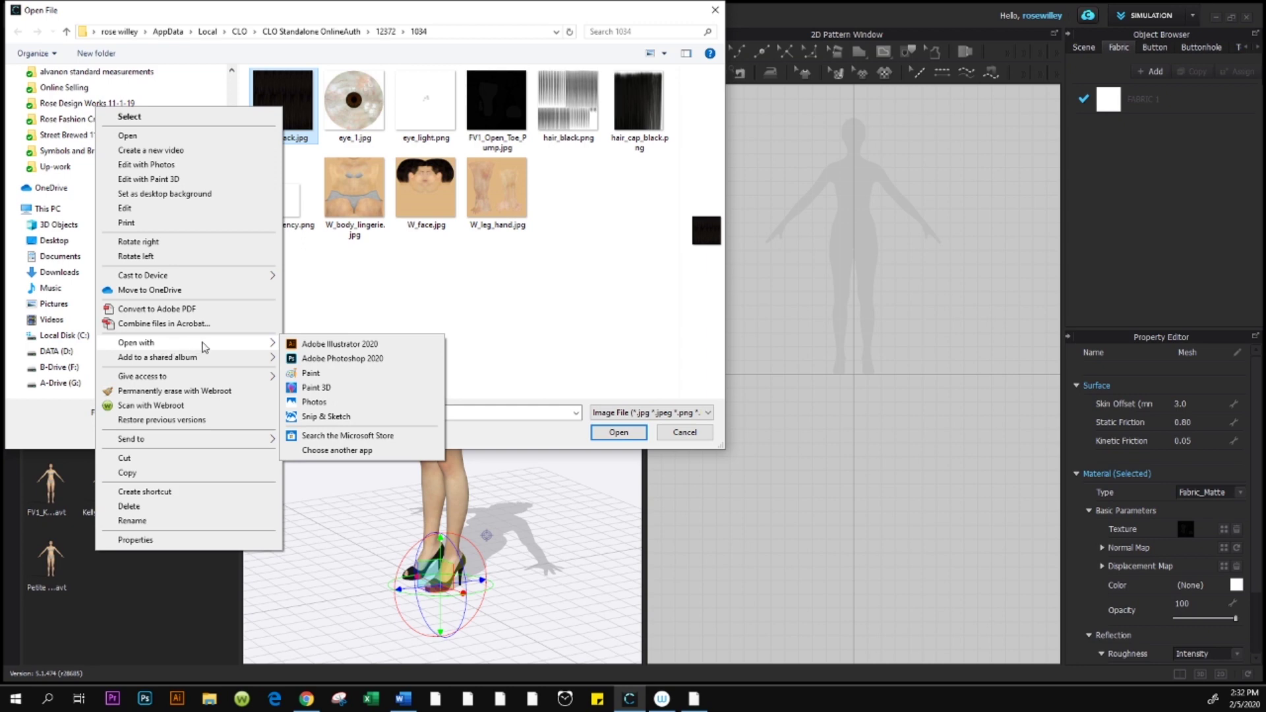
pyautogui.click(354, 363)
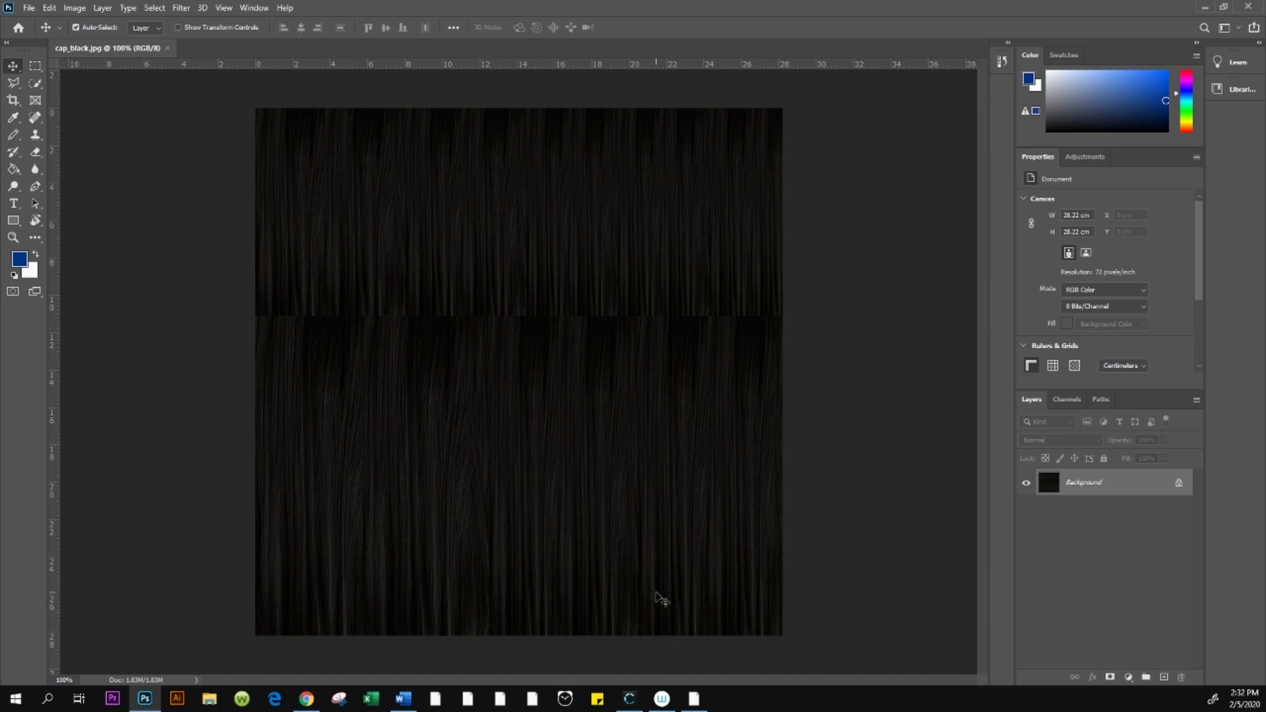
pyautogui.click(1179, 483)
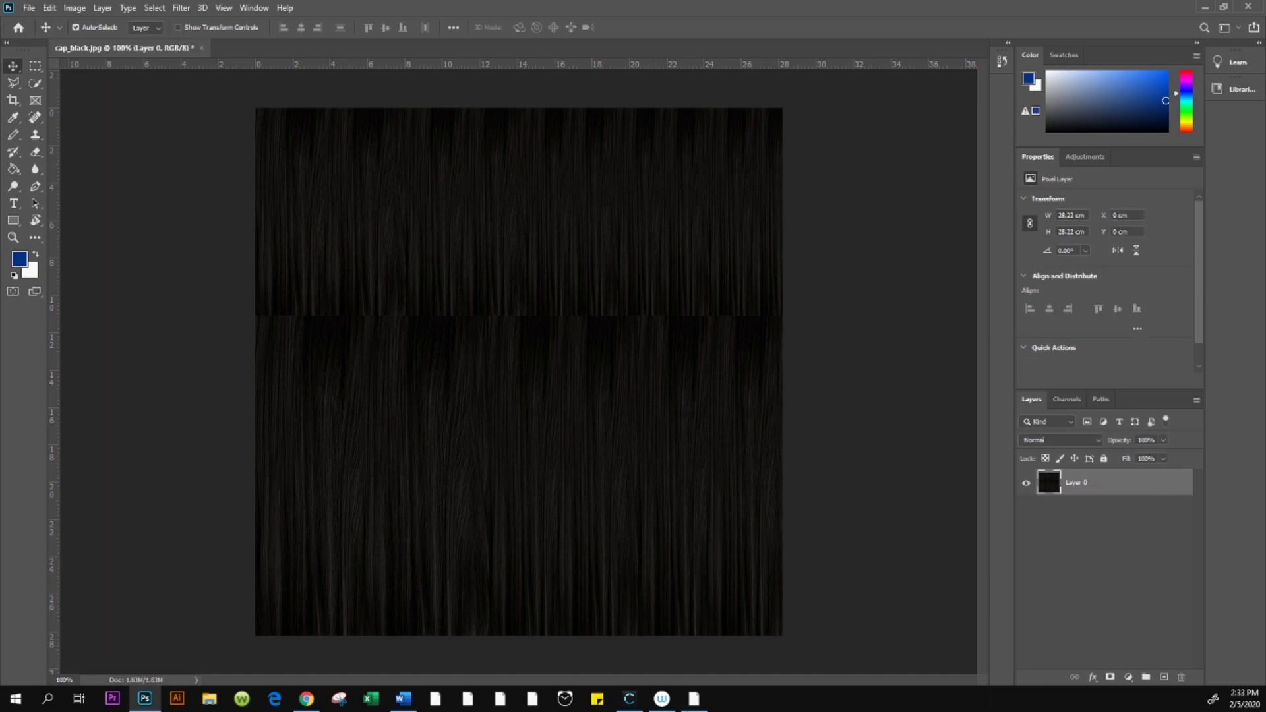
# Step: Switch to Chrome, search for "google images" and open the Google Images page
pyautogui.click(307, 699)
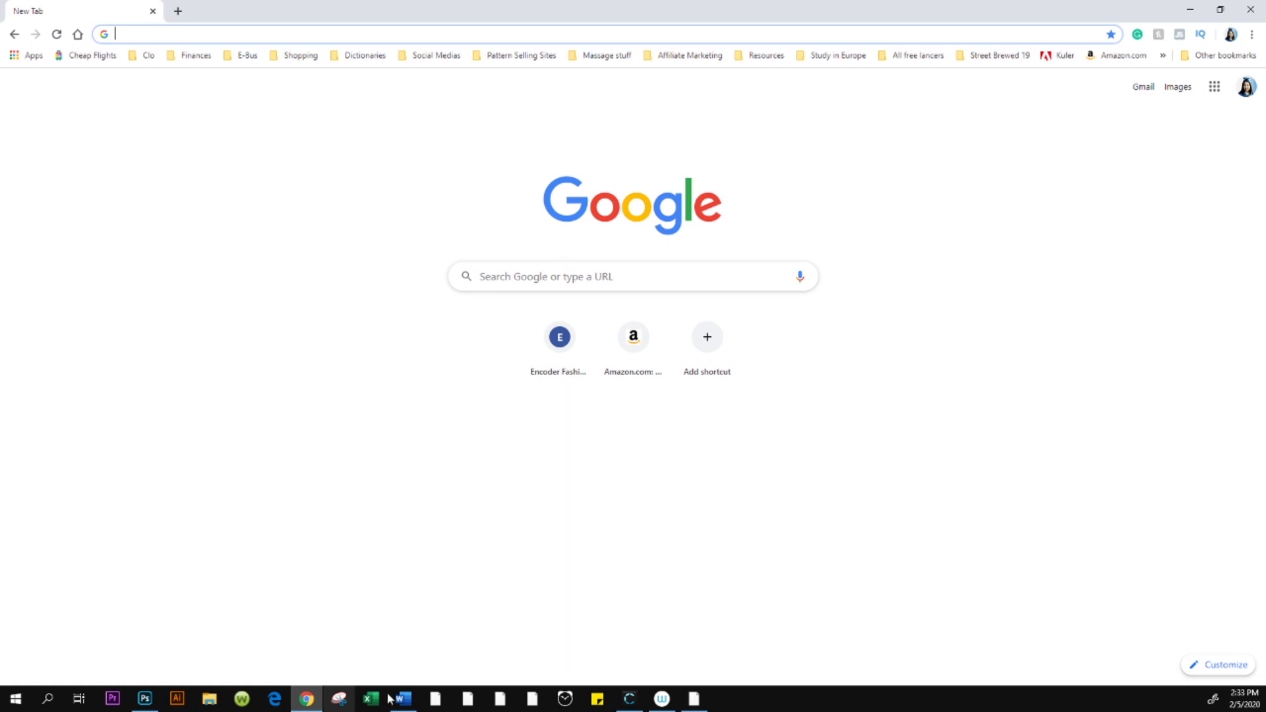
pyautogui.click(649, 279)
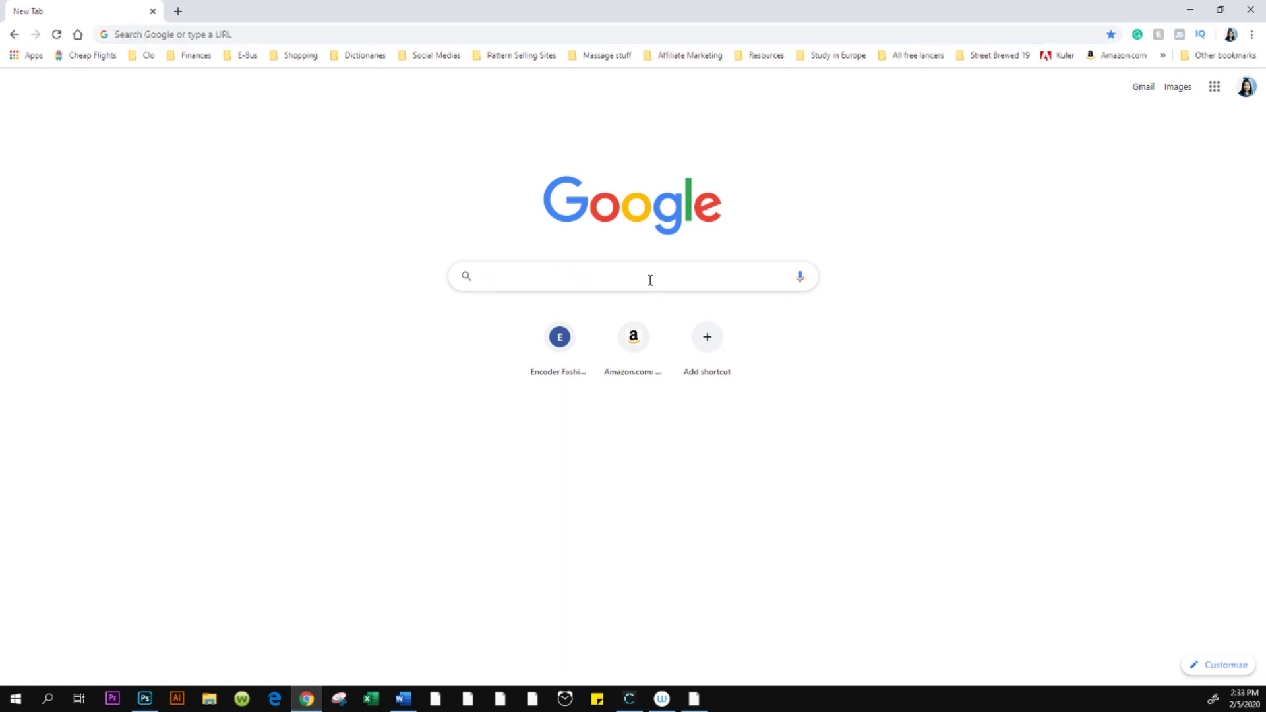
pyautogui.write('goo')
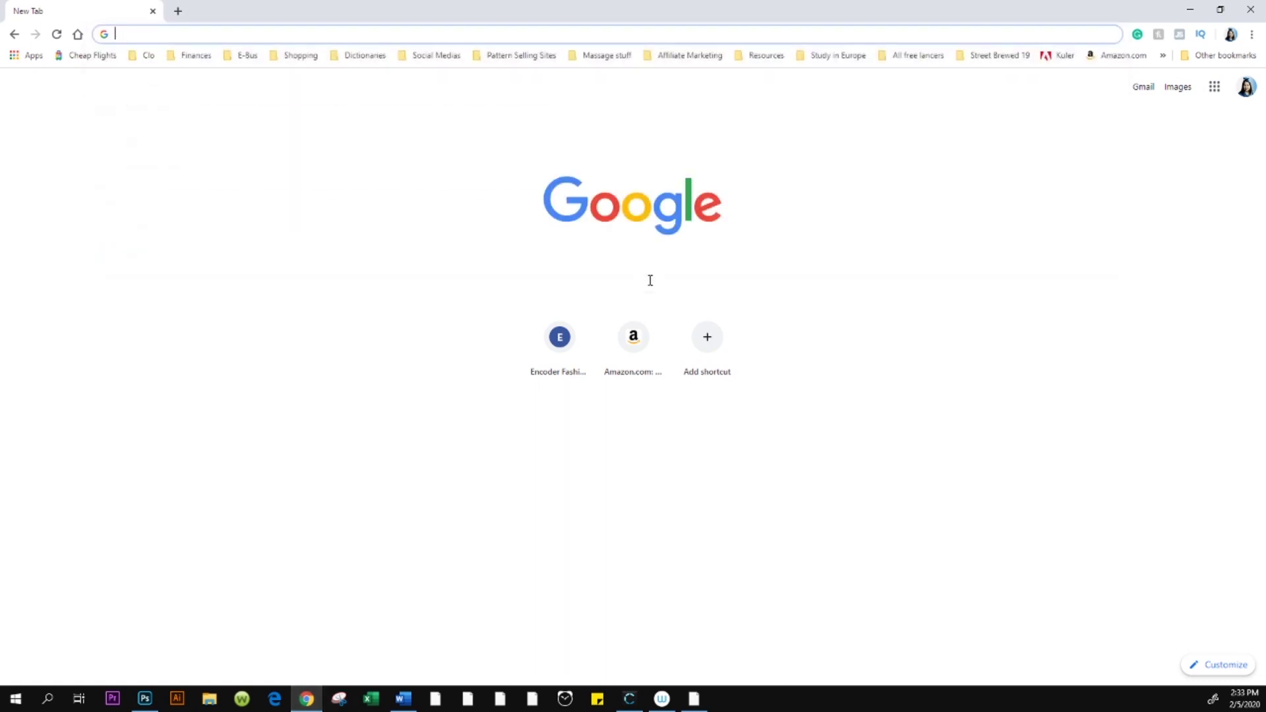
pyautogui.write('gle images')
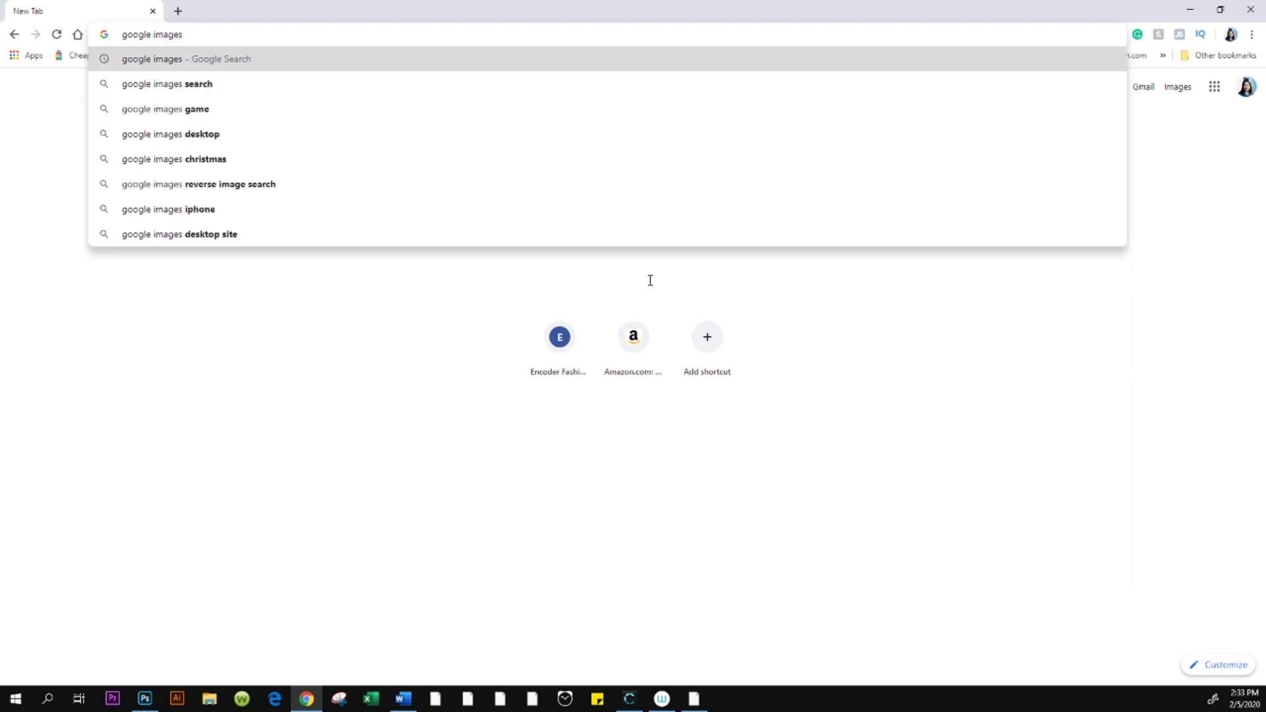
pyautogui.press('Return')
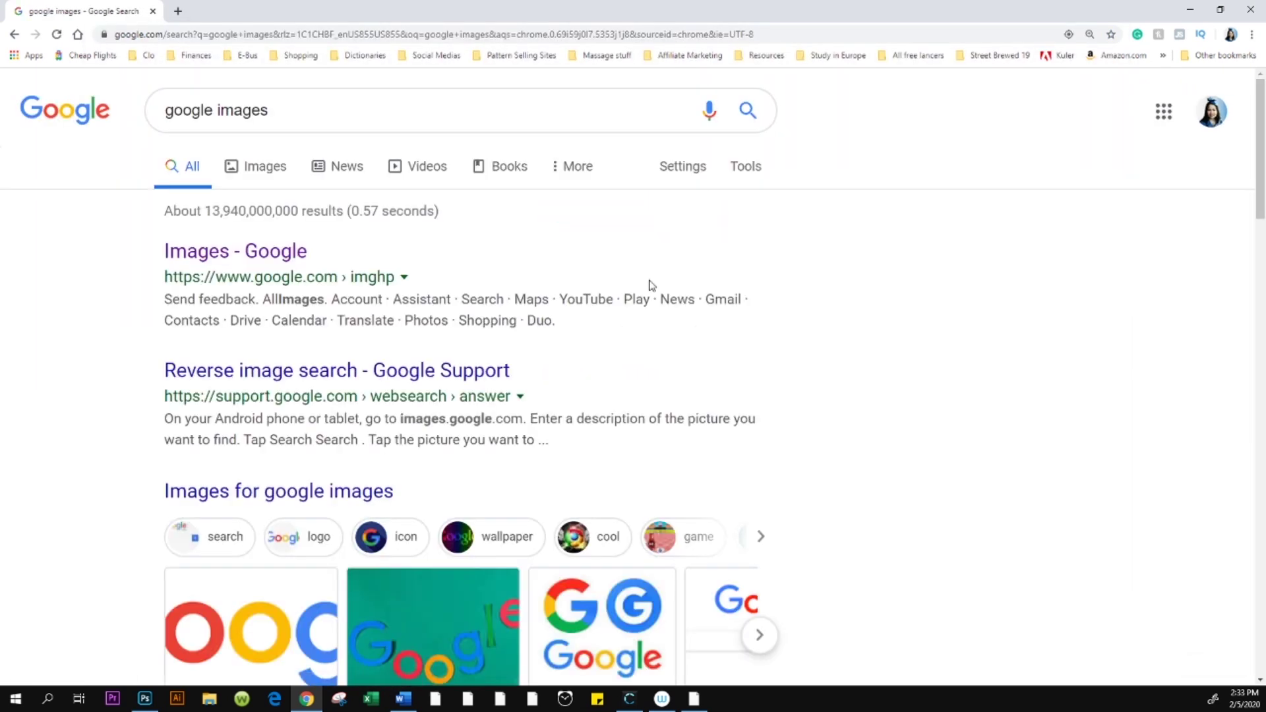
pyautogui.click(278, 256)
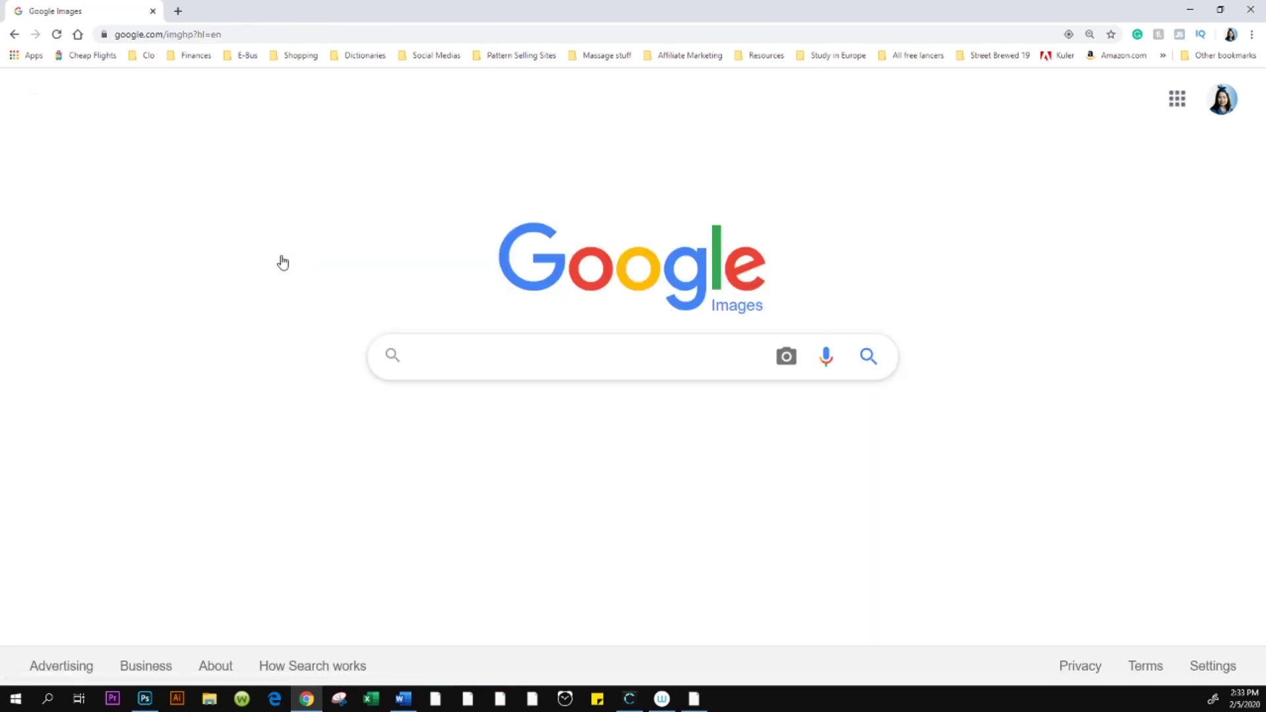
# Step: Search Google Images for "fabric.com"
pyautogui.click(454, 369)
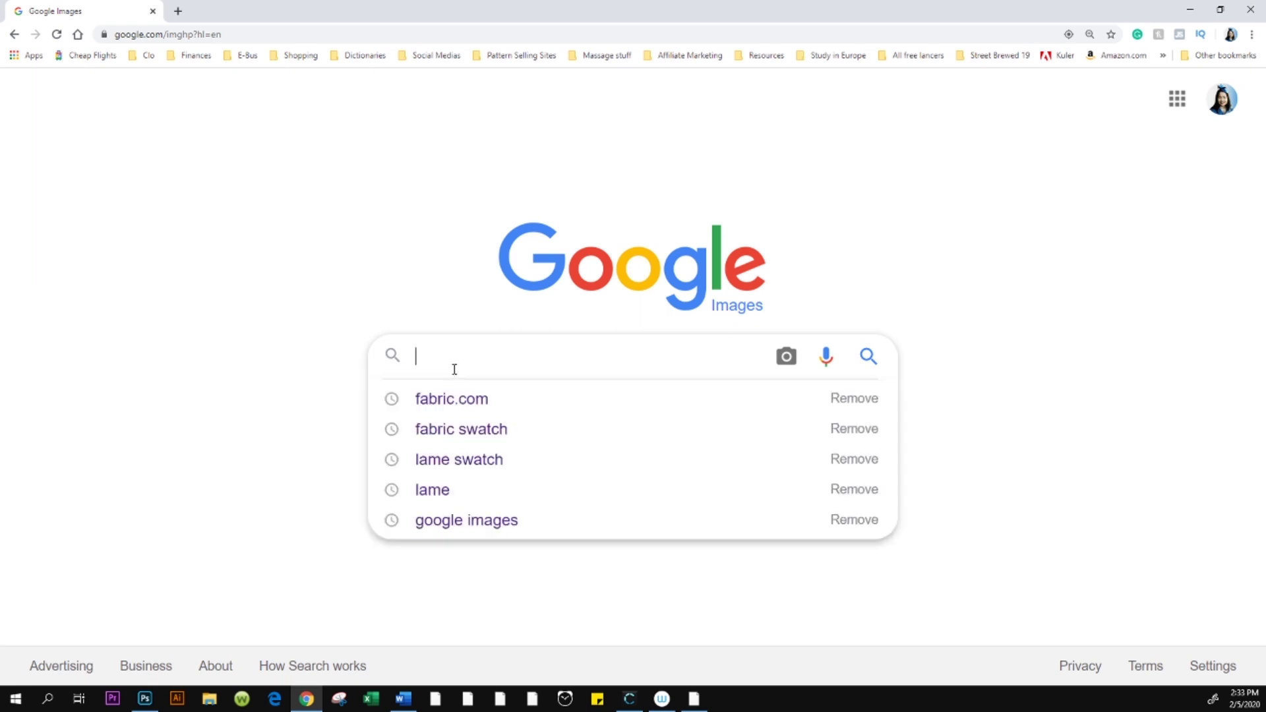
pyautogui.write('fa')
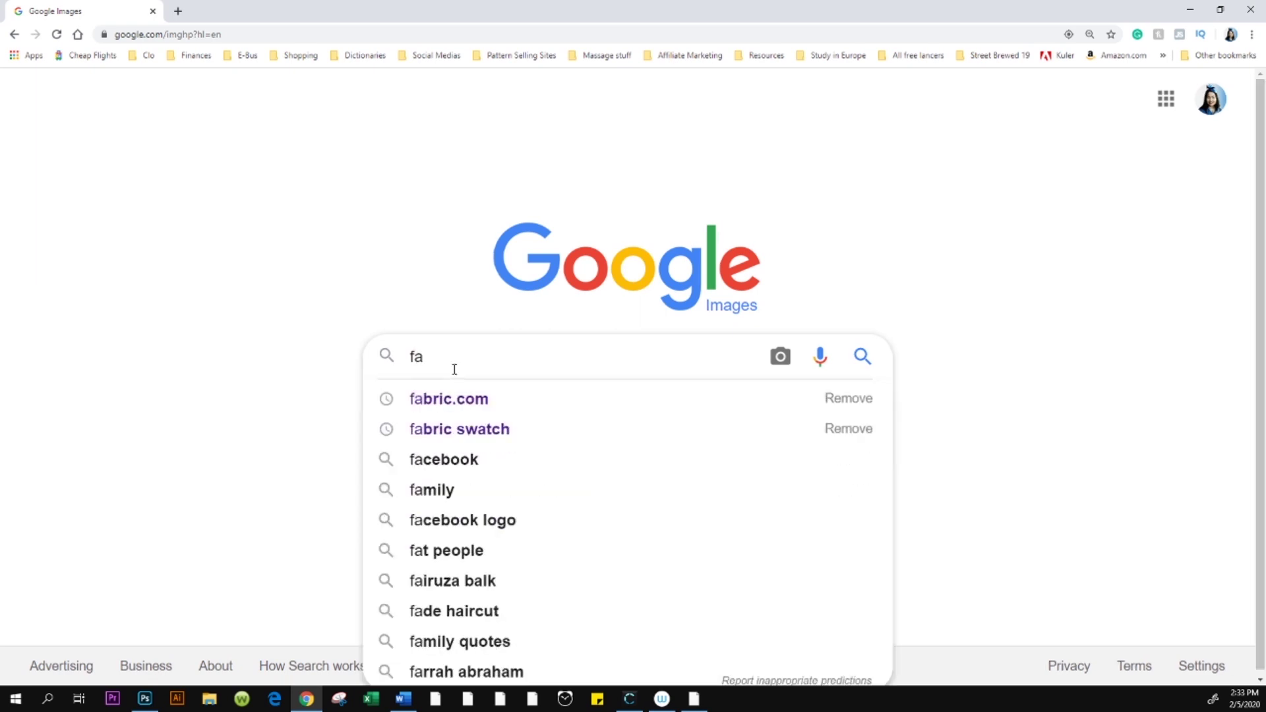
pyautogui.write('bricol')
pyautogui.press('BackSpace')
pyautogui.press('BackSpace')
pyautogui.write('.com')
pyautogui.press('Return')
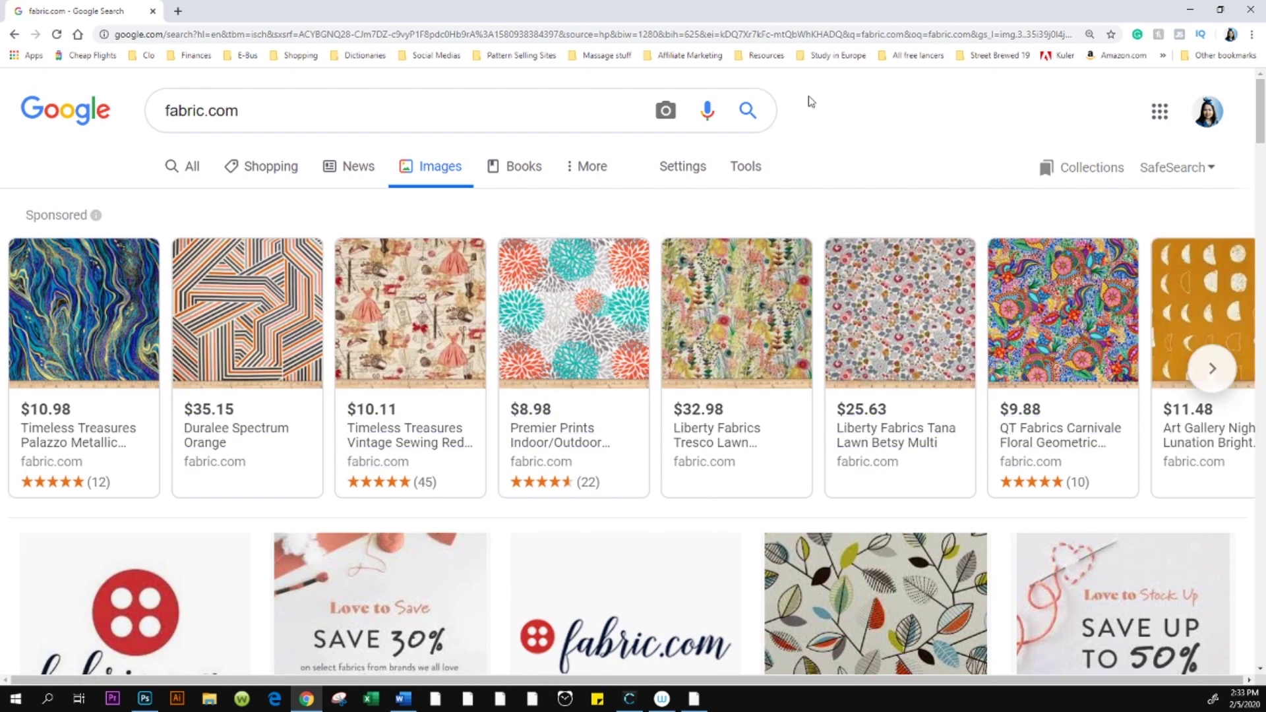
# Step: Filter the fabric.com image results to the Large size and run the search again
pyautogui.click(749, 170)
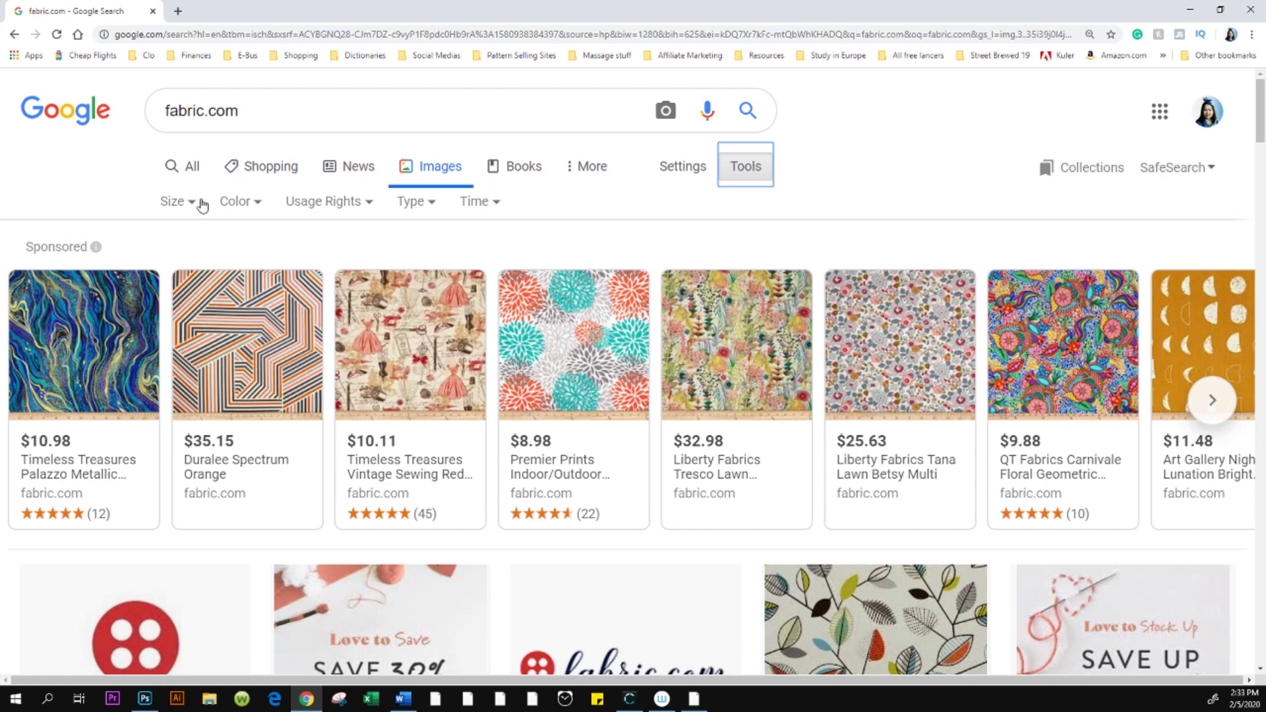
pyautogui.click(191, 205)
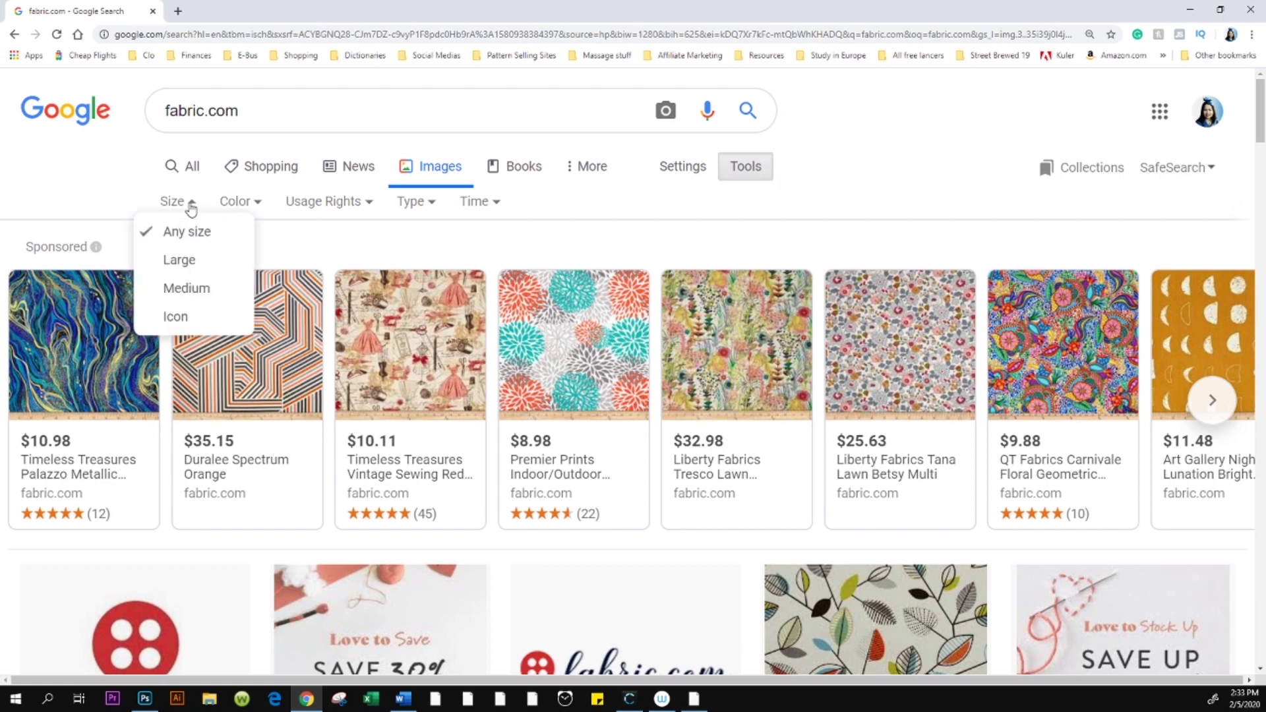
pyautogui.click(190, 264)
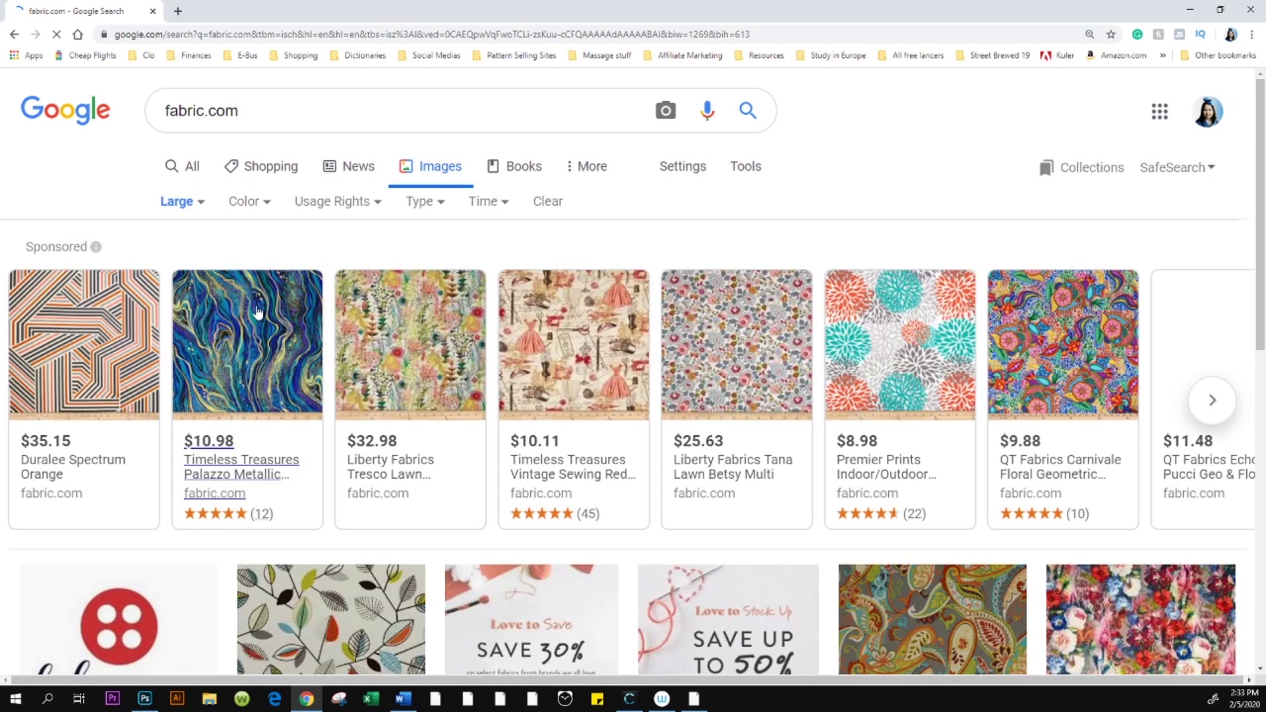
pyautogui.click(748, 111)
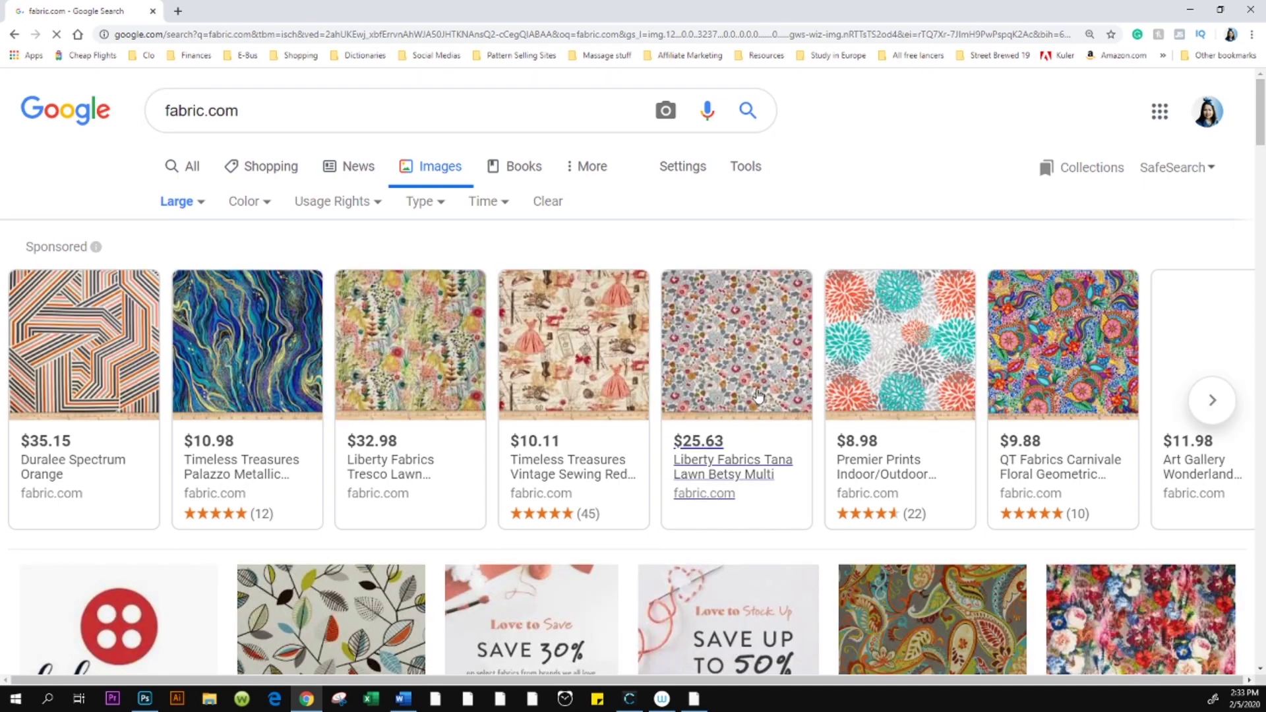
# Step: Browse the large fabric.com image results for a patterned fabric swatch suitable as a shoe texture
pyautogui.moveTo(738, 496)
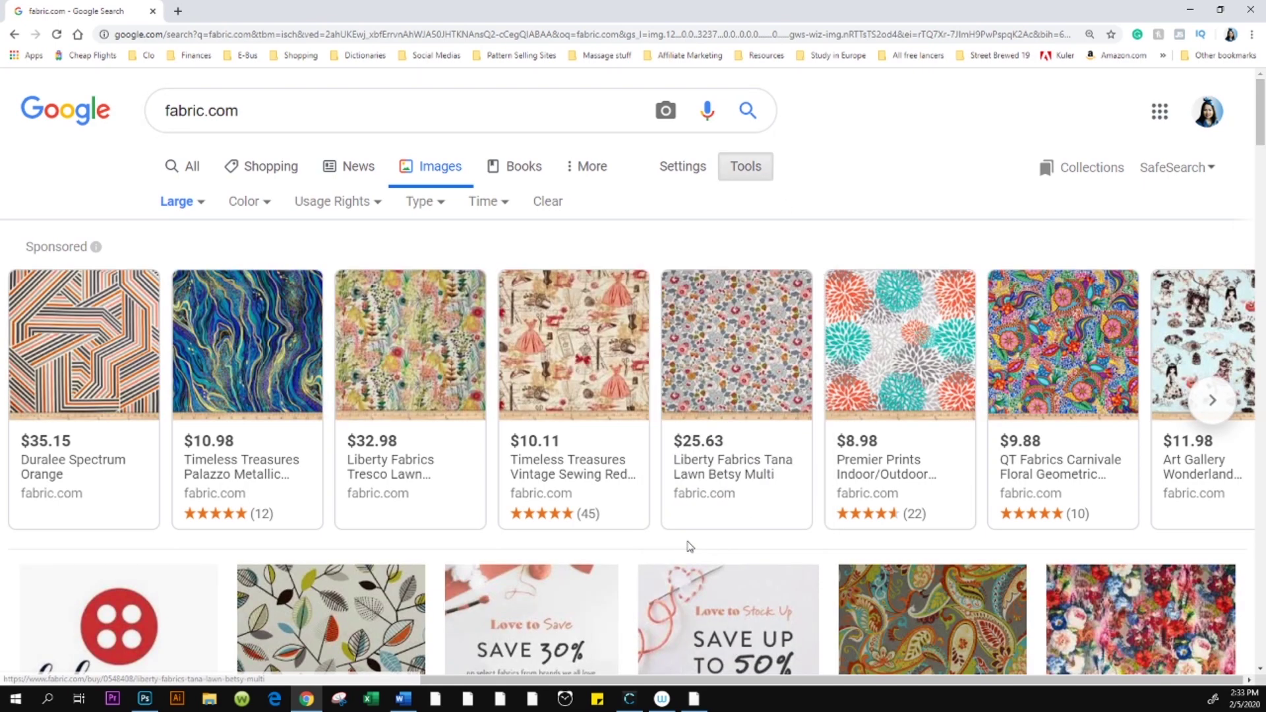
pyautogui.scroll(-5, 699, 534)
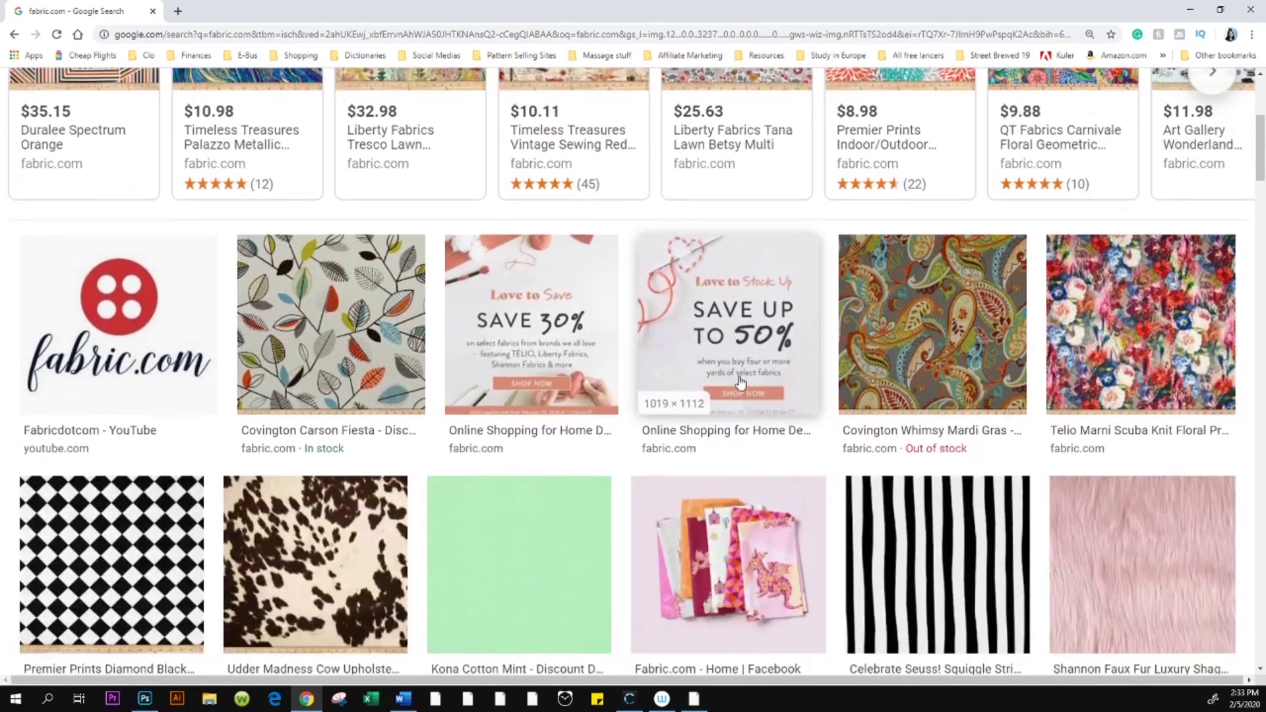
pyautogui.scroll(4, 749, 284)
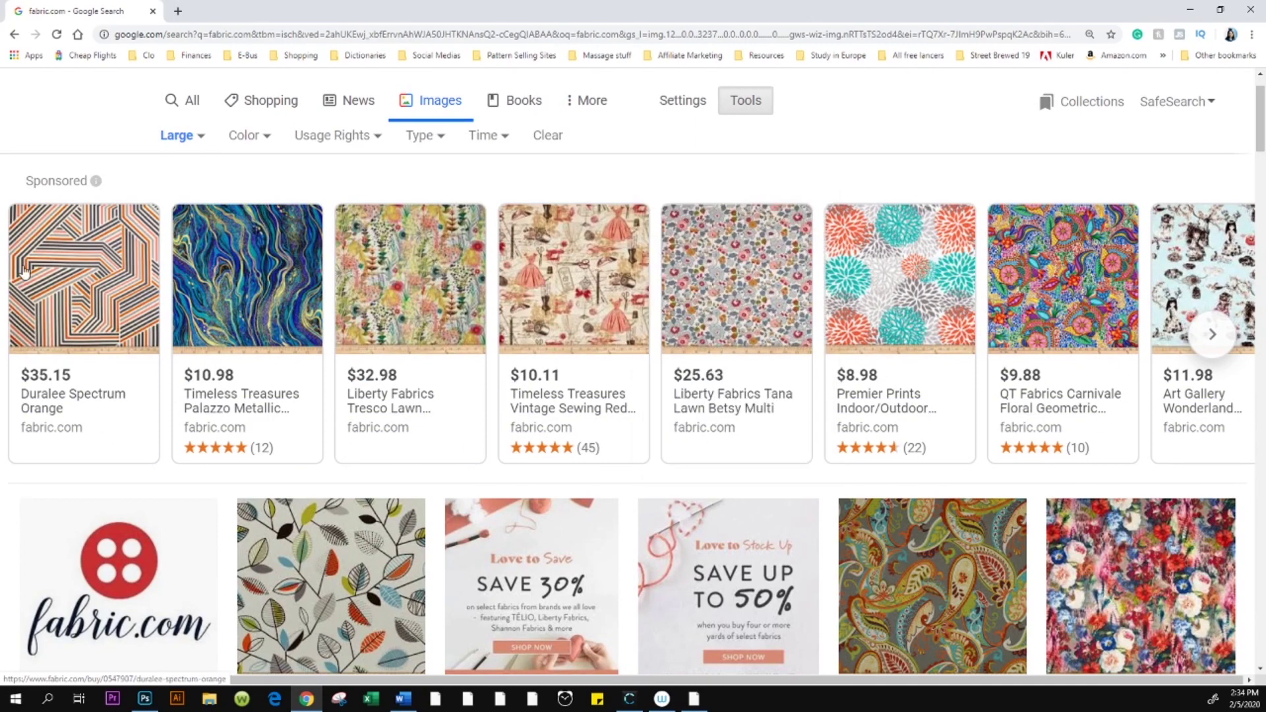
pyautogui.scroll(-2, 722, 329)
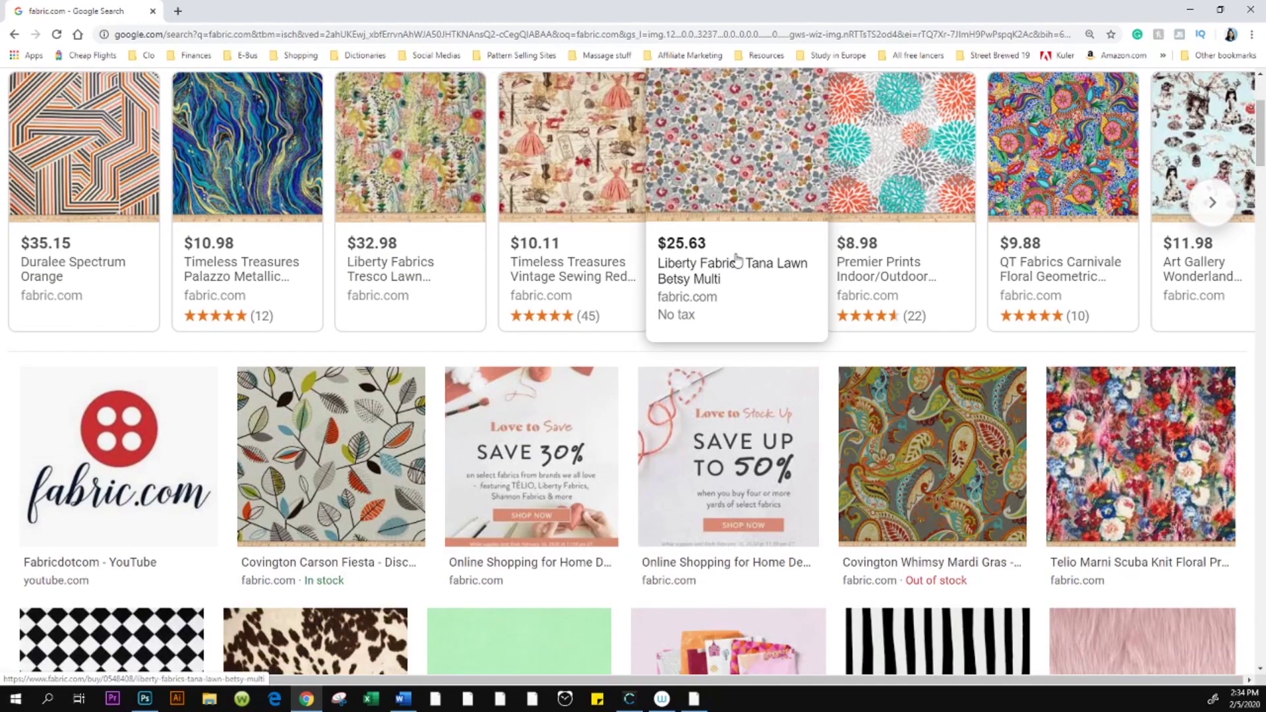
pyautogui.scroll(-8, 739, 261)
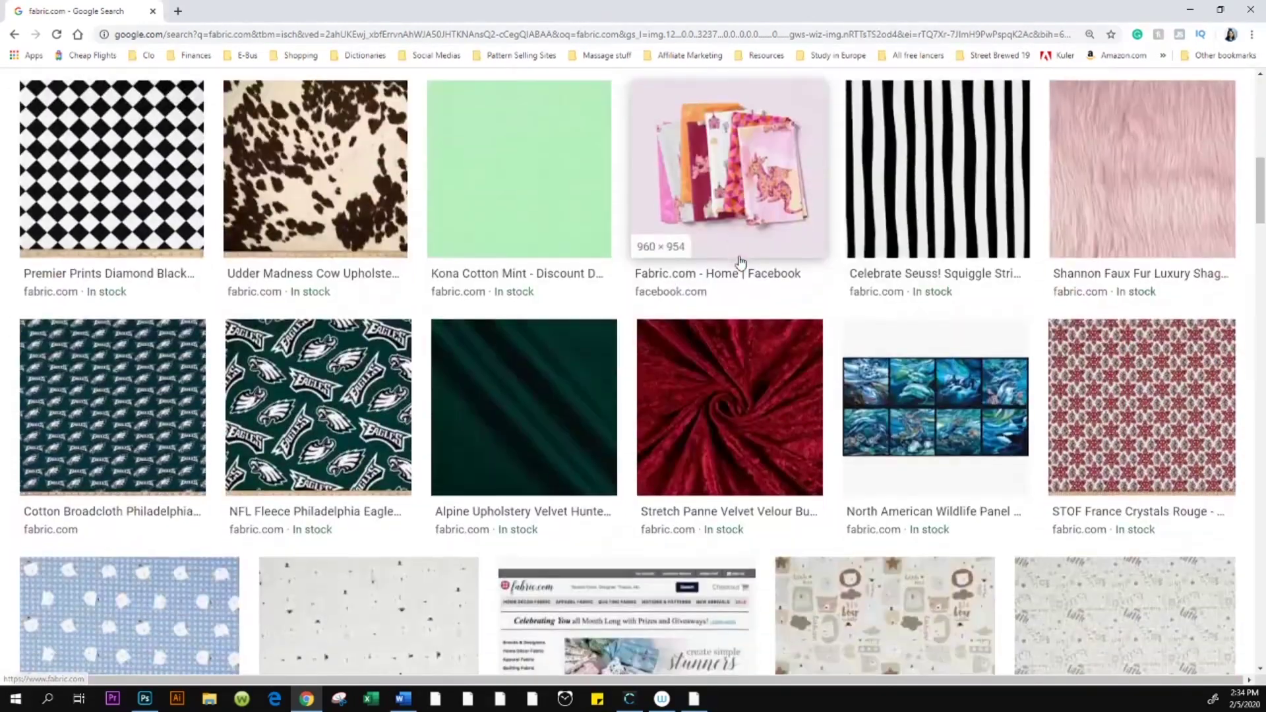
pyautogui.scroll(-3, 740, 263)
pyautogui.scroll(-4, 732, 329)
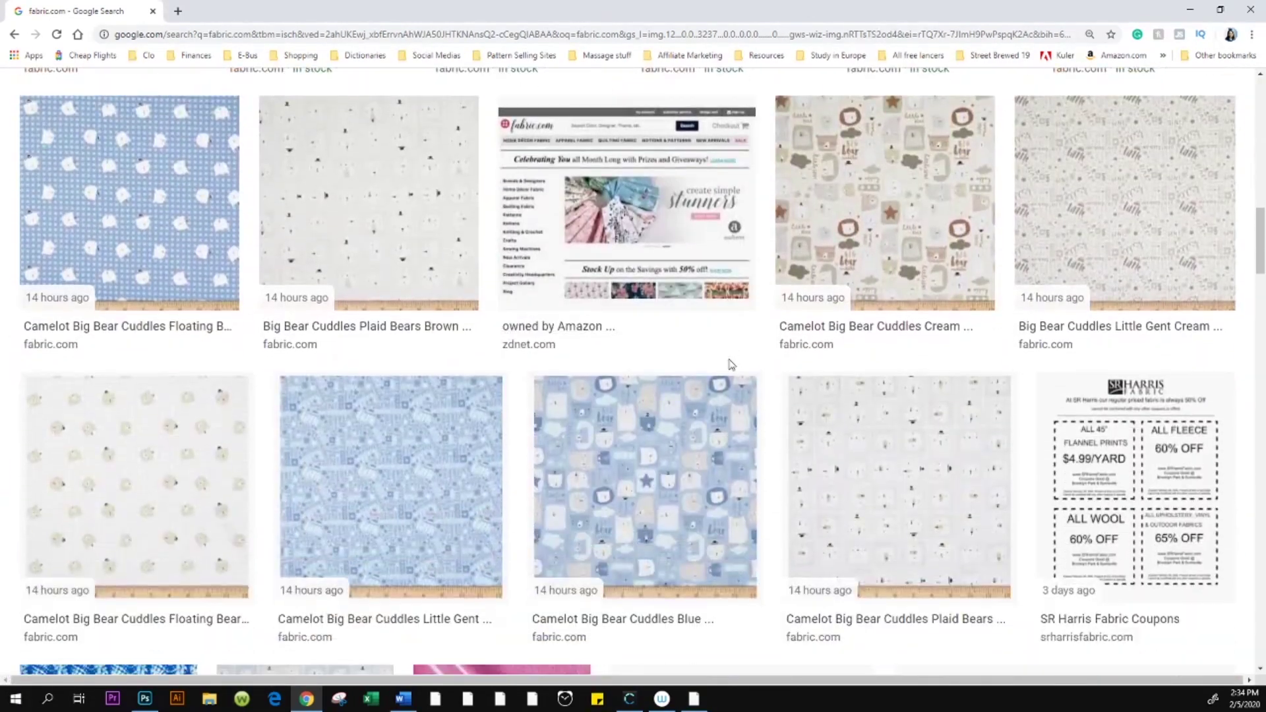
pyautogui.scroll(-2, 731, 364)
pyautogui.scroll(-4, 731, 364)
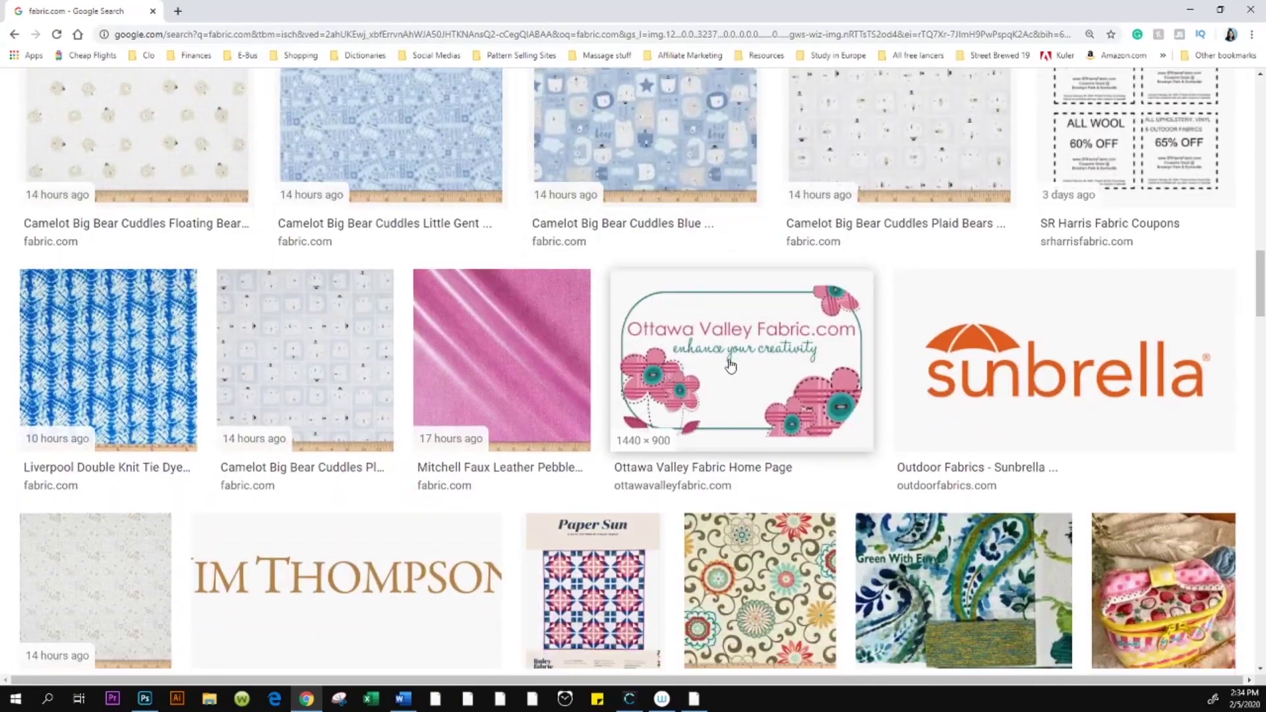
pyautogui.scroll(8, 731, 365)
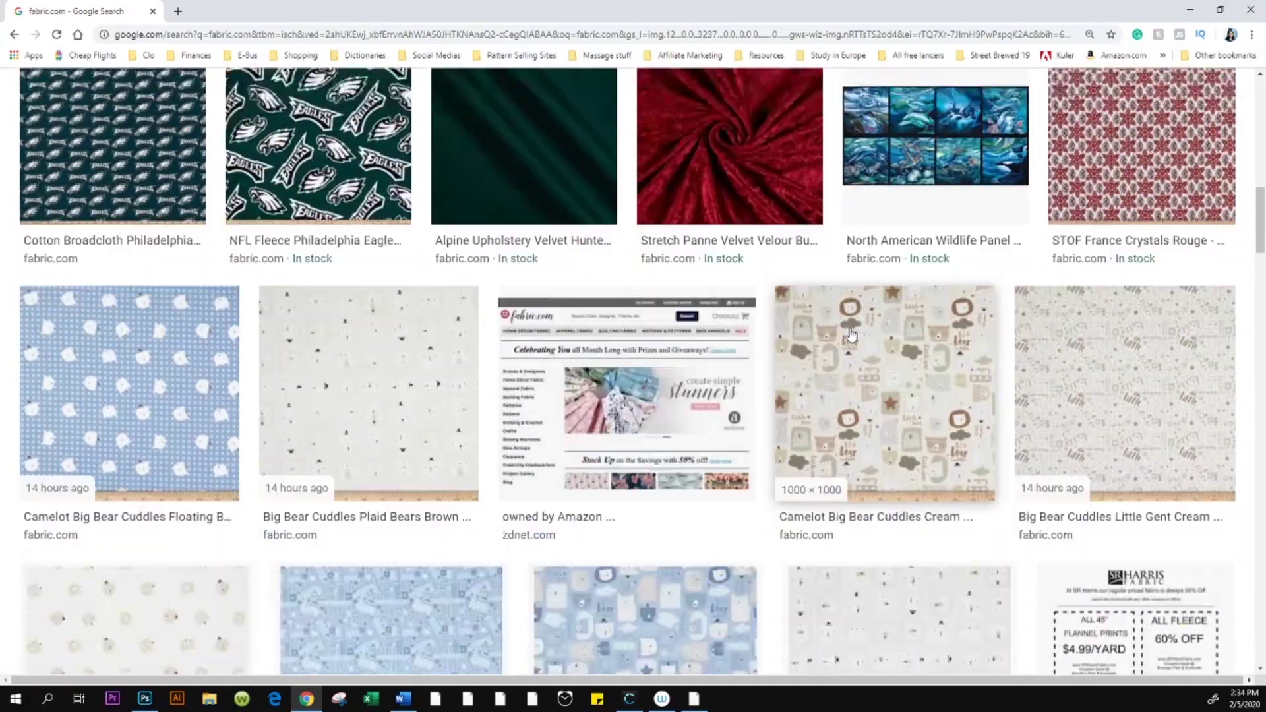
pyautogui.scroll(-14, 850, 334)
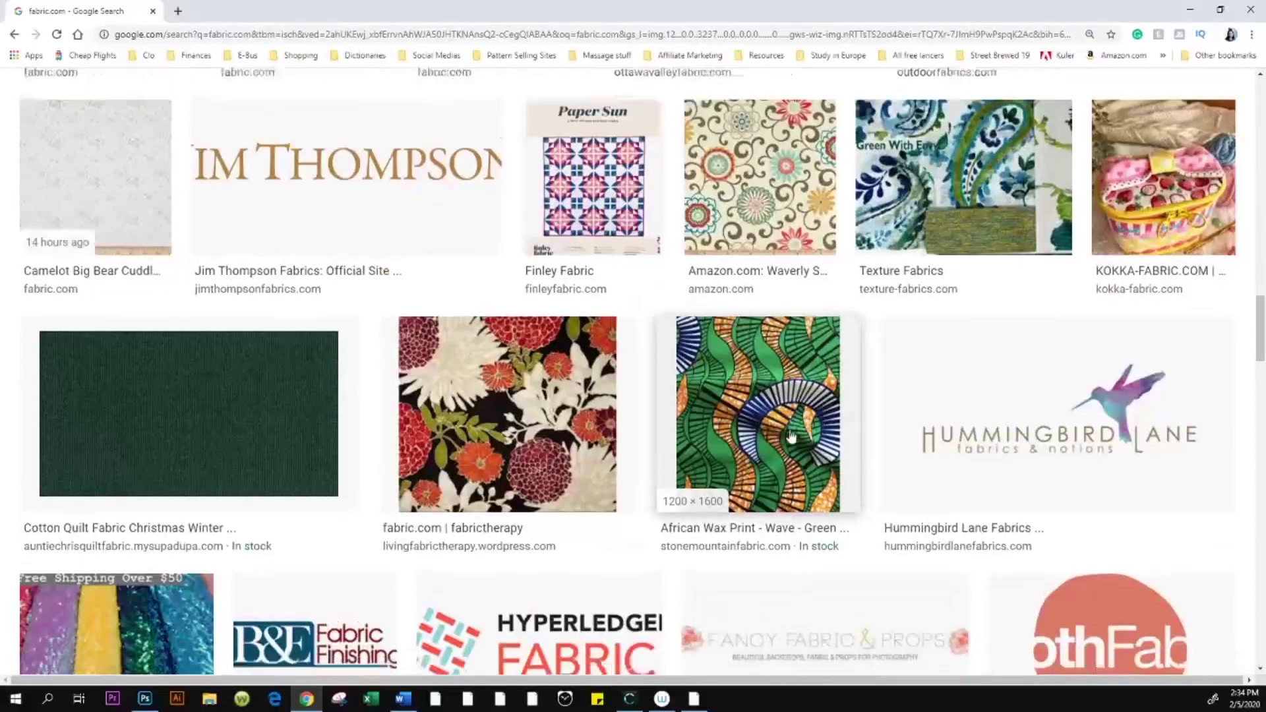
pyautogui.scroll(-15, 792, 436)
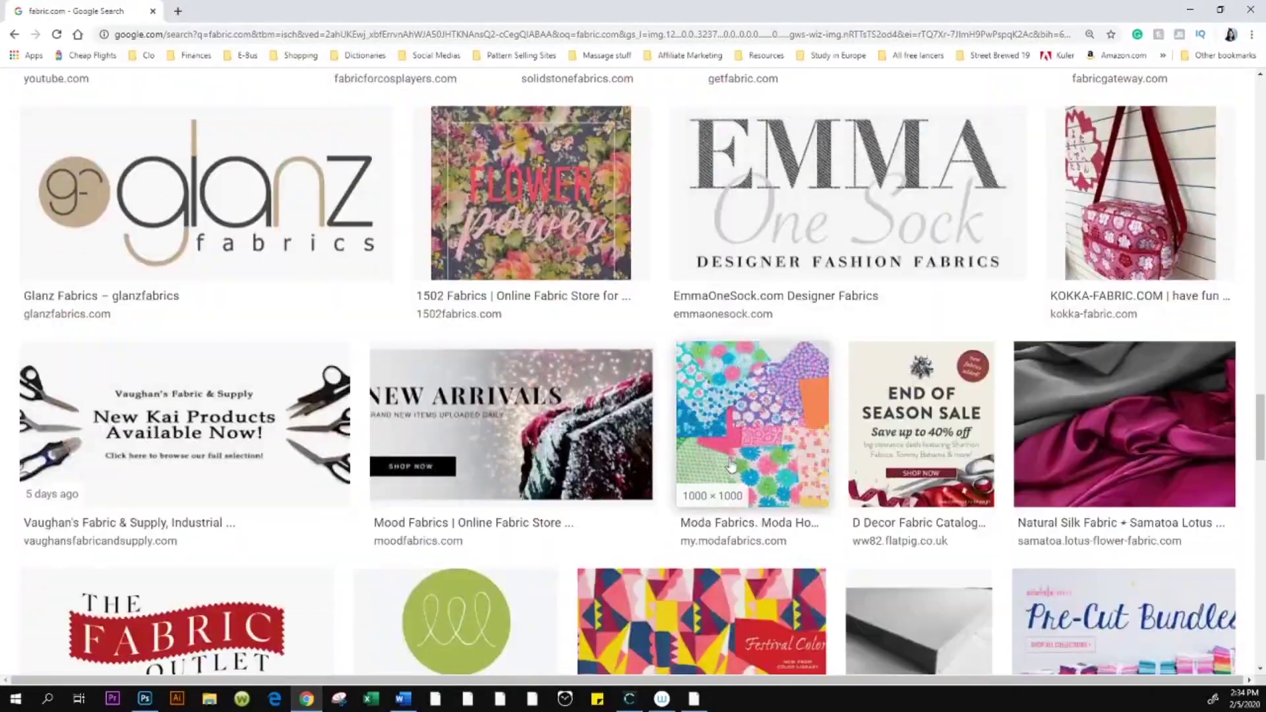
pyautogui.scroll(-10, 730, 467)
pyautogui.scroll(14, 662, 488)
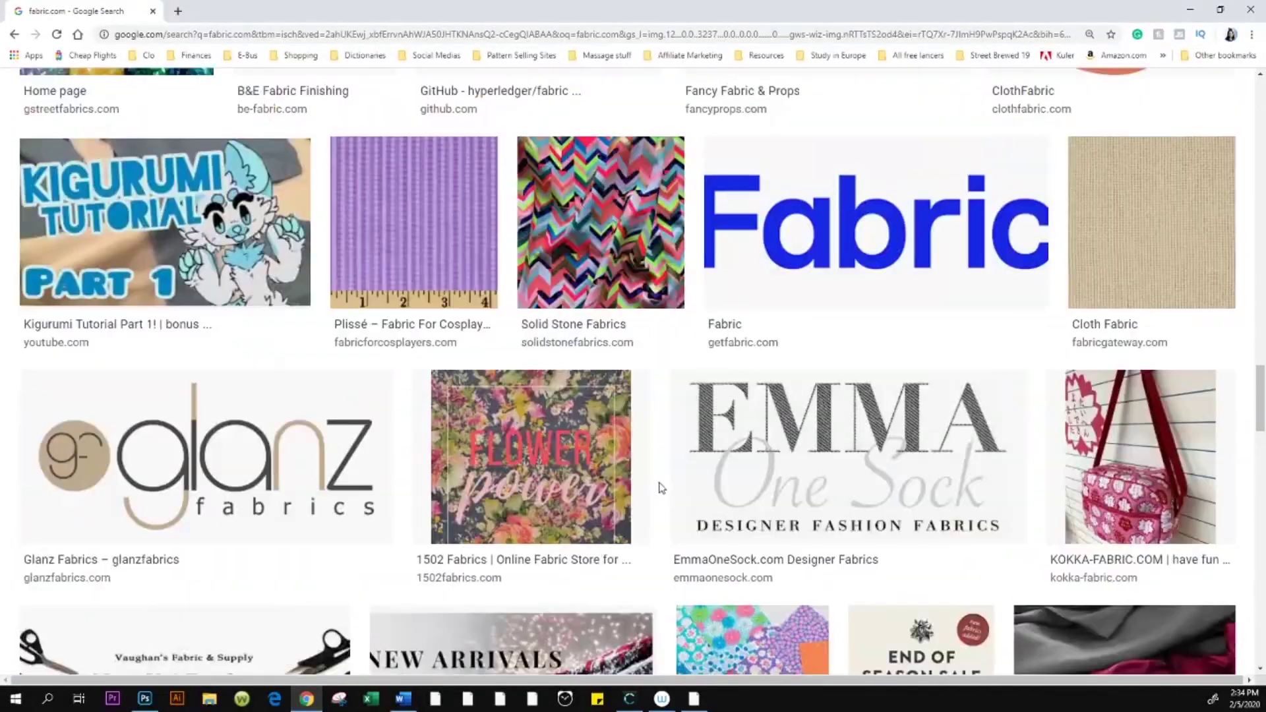
pyautogui.scroll(18, 661, 488)
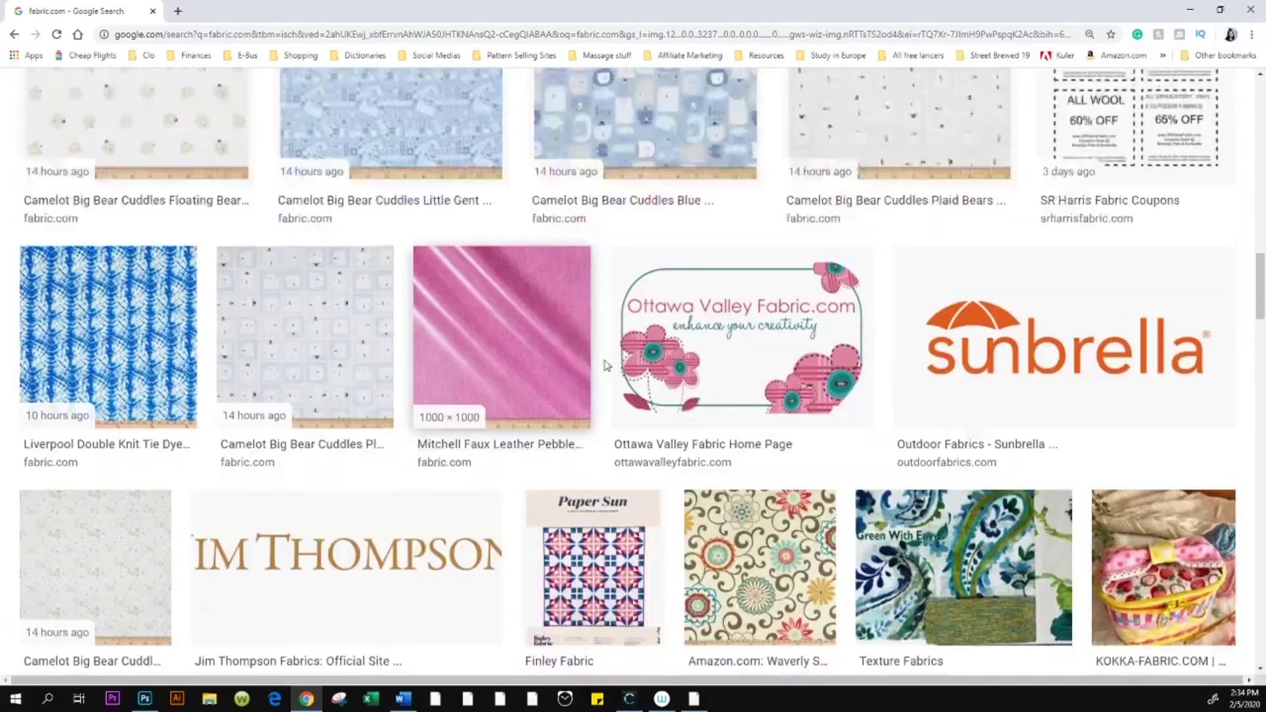
pyautogui.scroll(3, 607, 364)
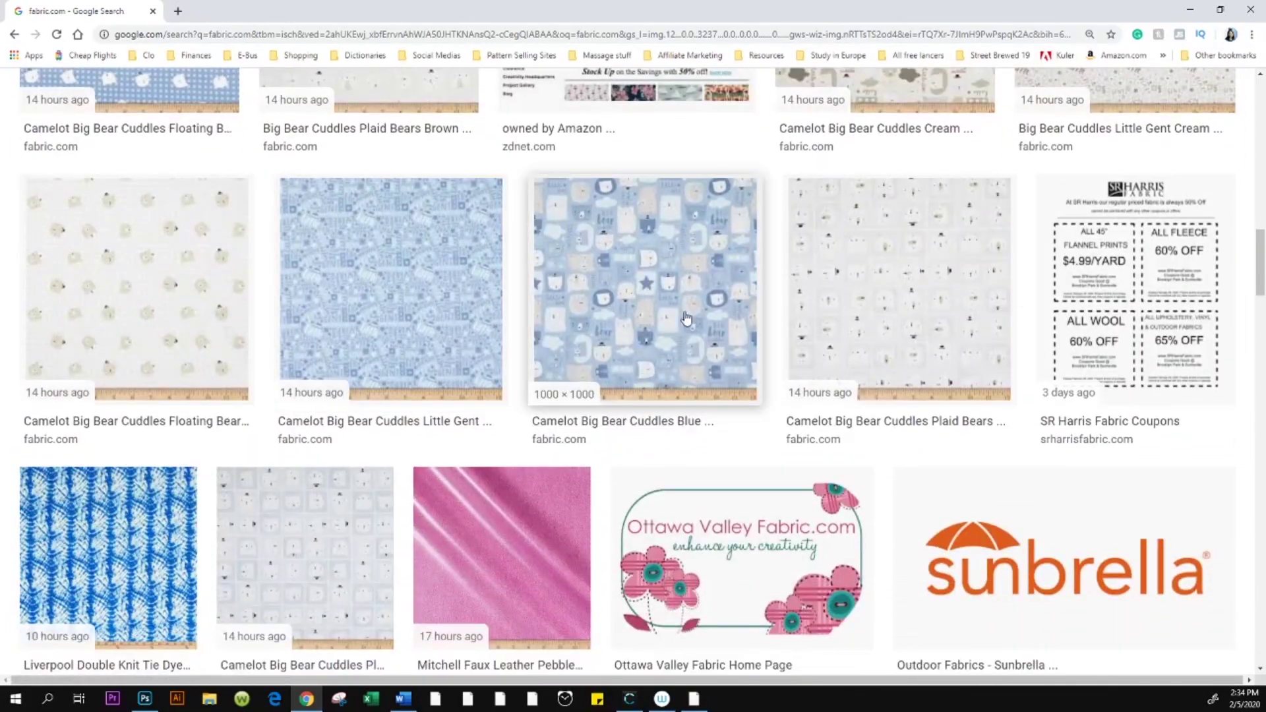
pyautogui.scroll(6, 669, 299)
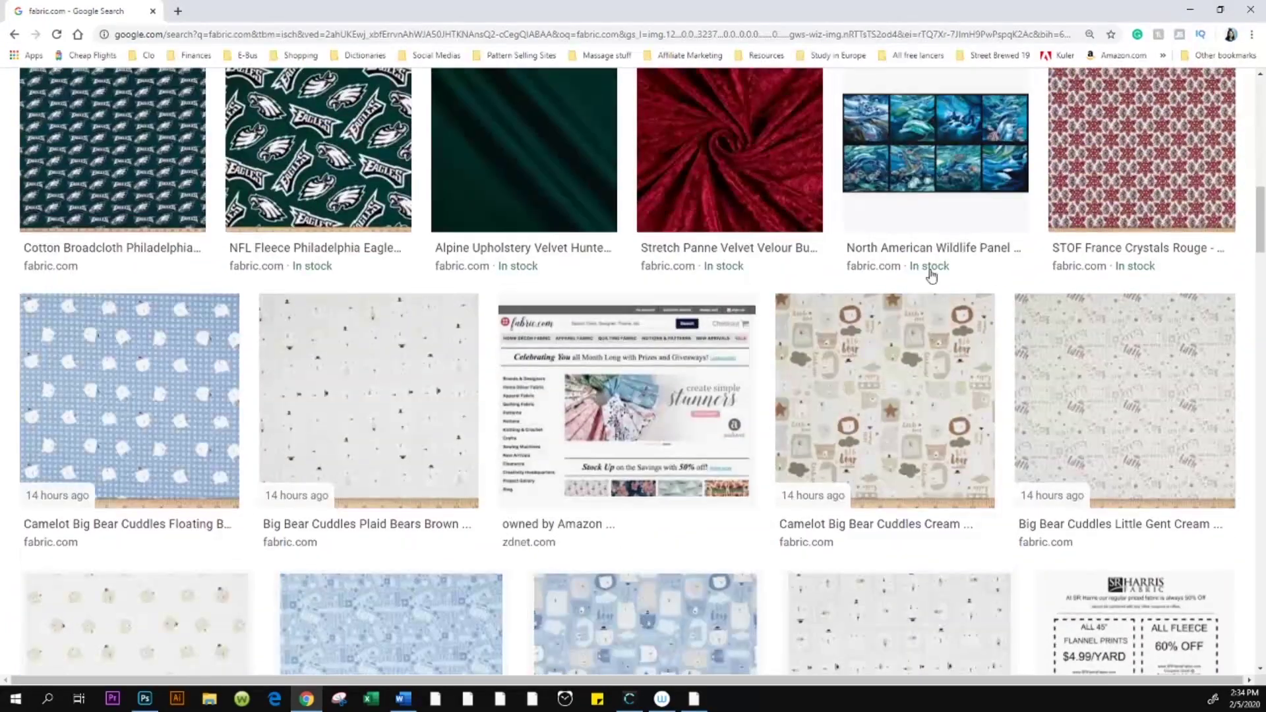
pyautogui.scroll(2, 761, 337)
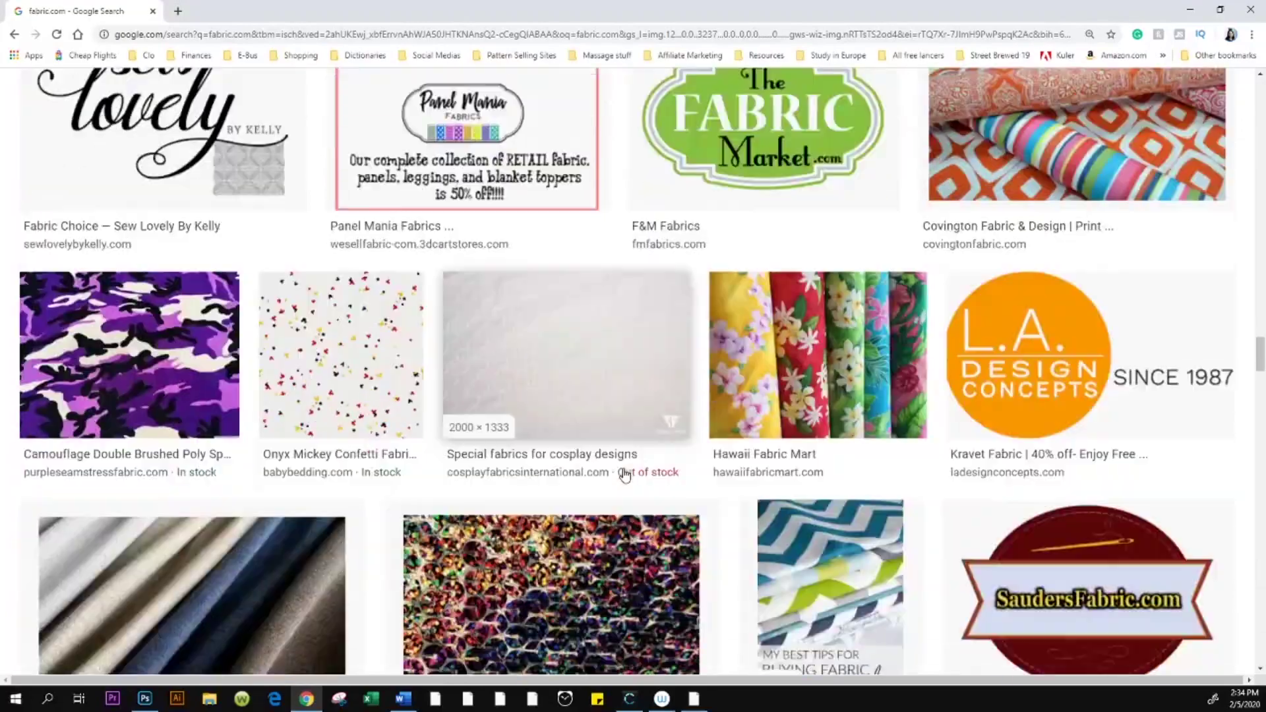
pyautogui.scroll(-19, 625, 475)
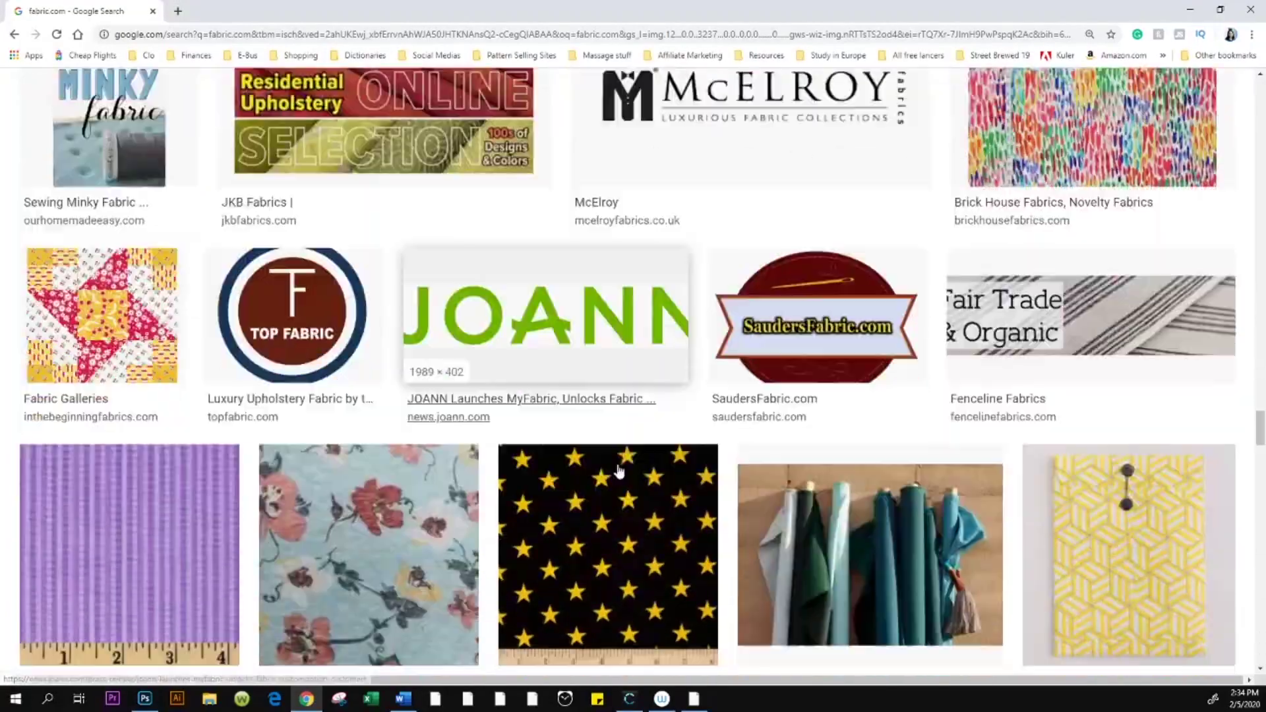
pyautogui.scroll(-11, 618, 469)
pyautogui.scroll(-6, 617, 473)
pyautogui.scroll(14, 627, 449)
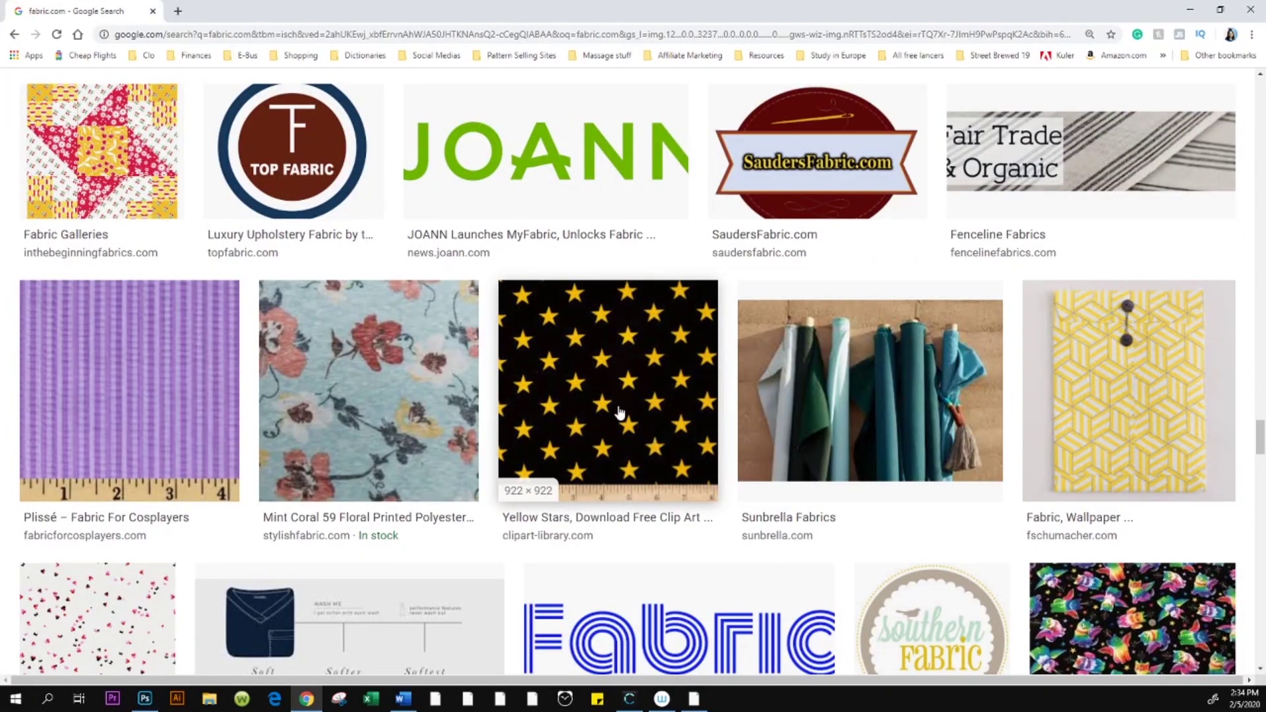
# Step: Open the black fabric with yellow stars from the results and save its image as Star in the Downloads folder
pyautogui.click(618, 414)
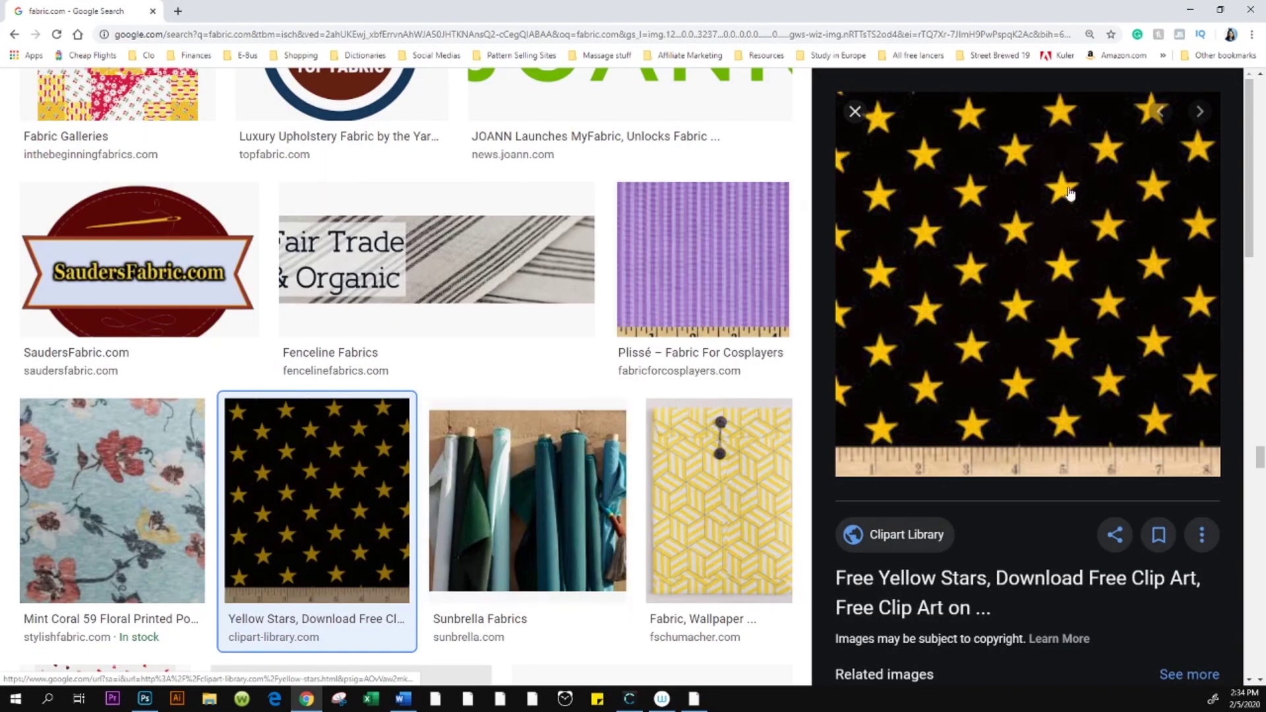
pyautogui.scroll(-2, 1178, 330)
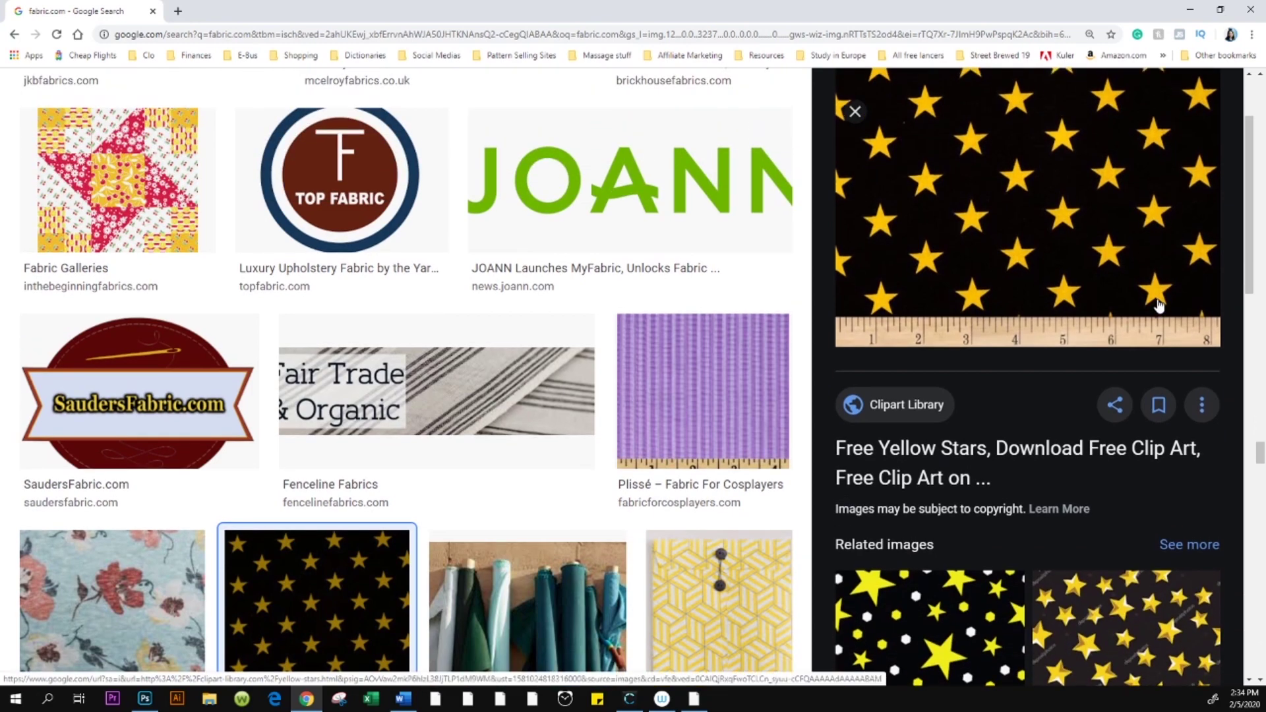
pyautogui.scroll(2, 1154, 294)
pyautogui.scroll(2, 1159, 305)
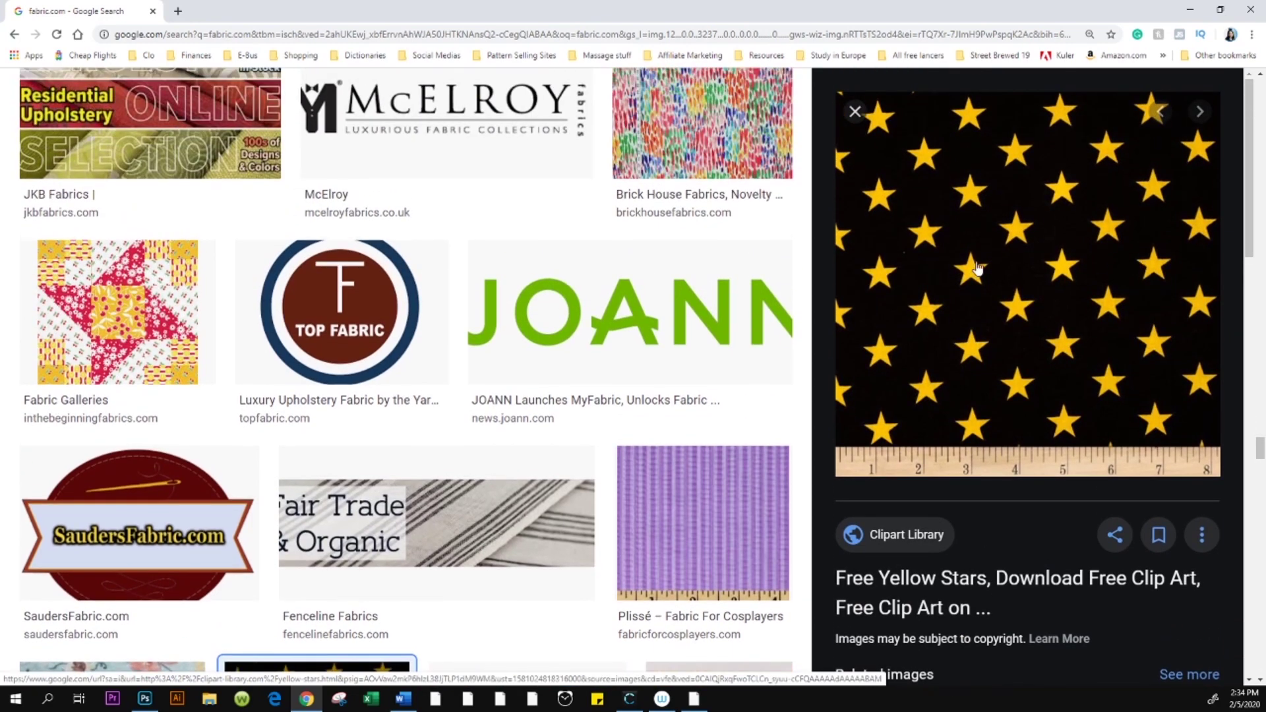
pyautogui.rightClick(1012, 257)
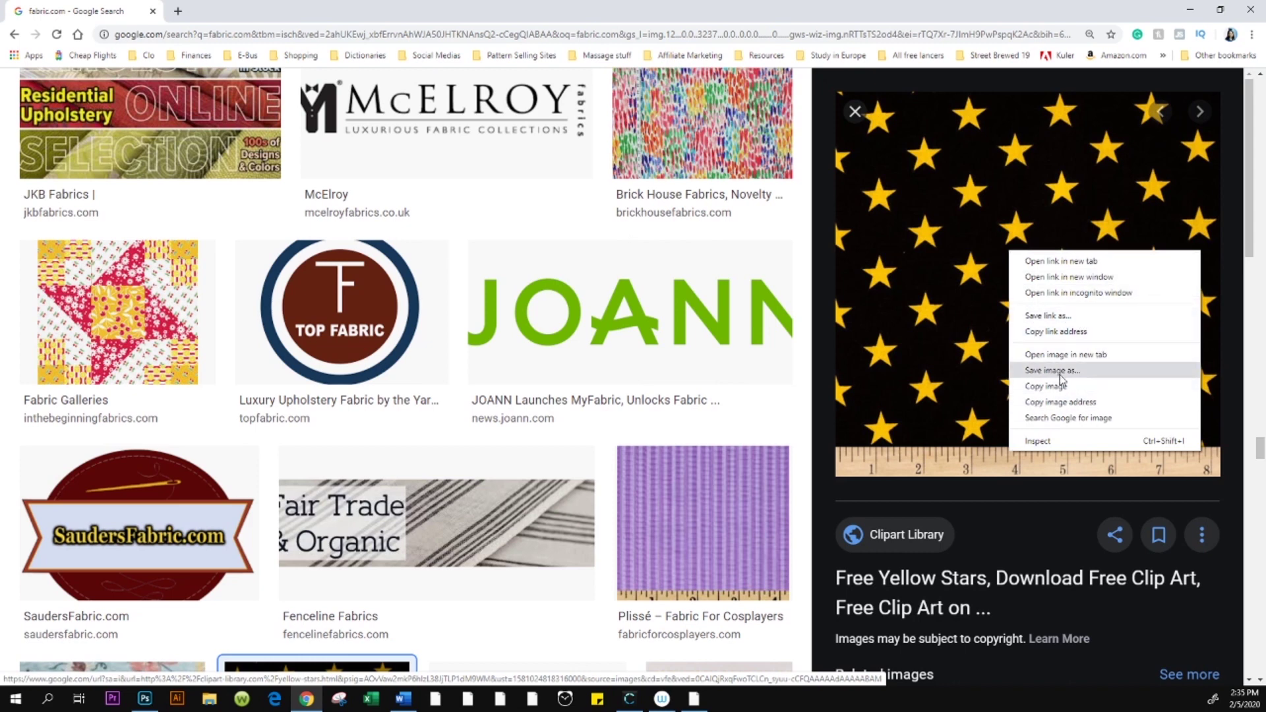
pyautogui.click(1098, 379)
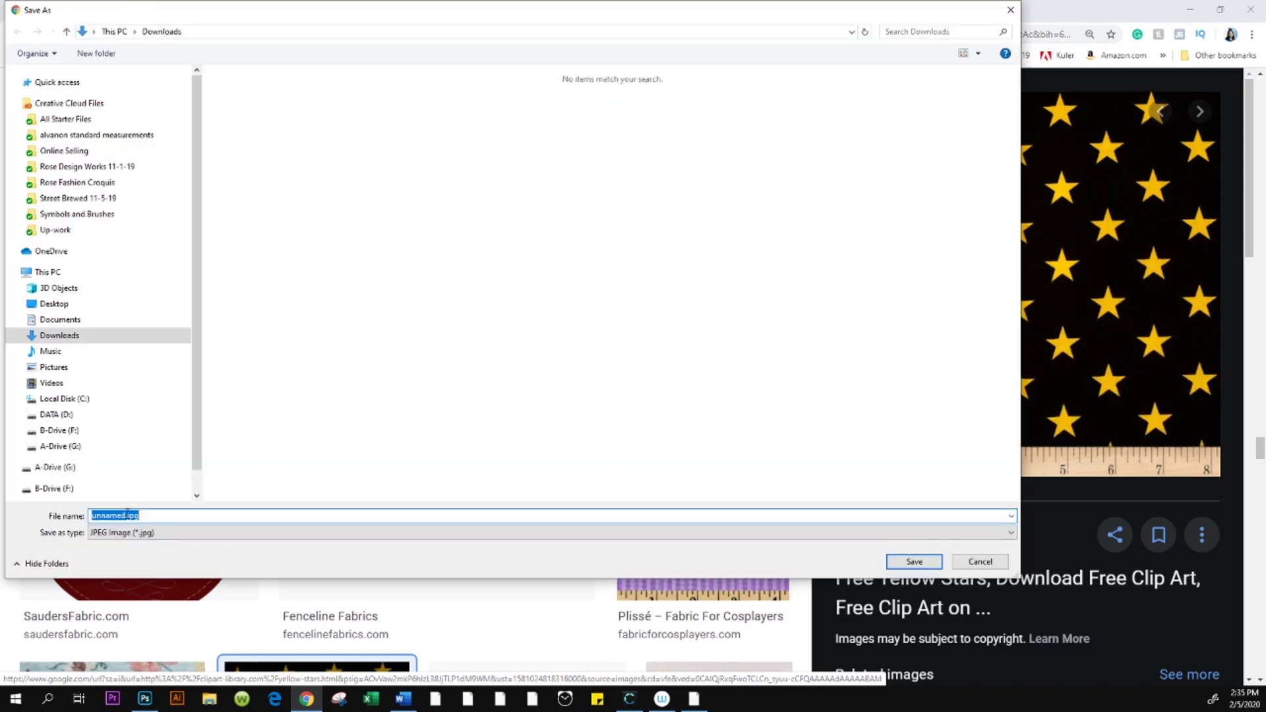
pyautogui.write('Star')
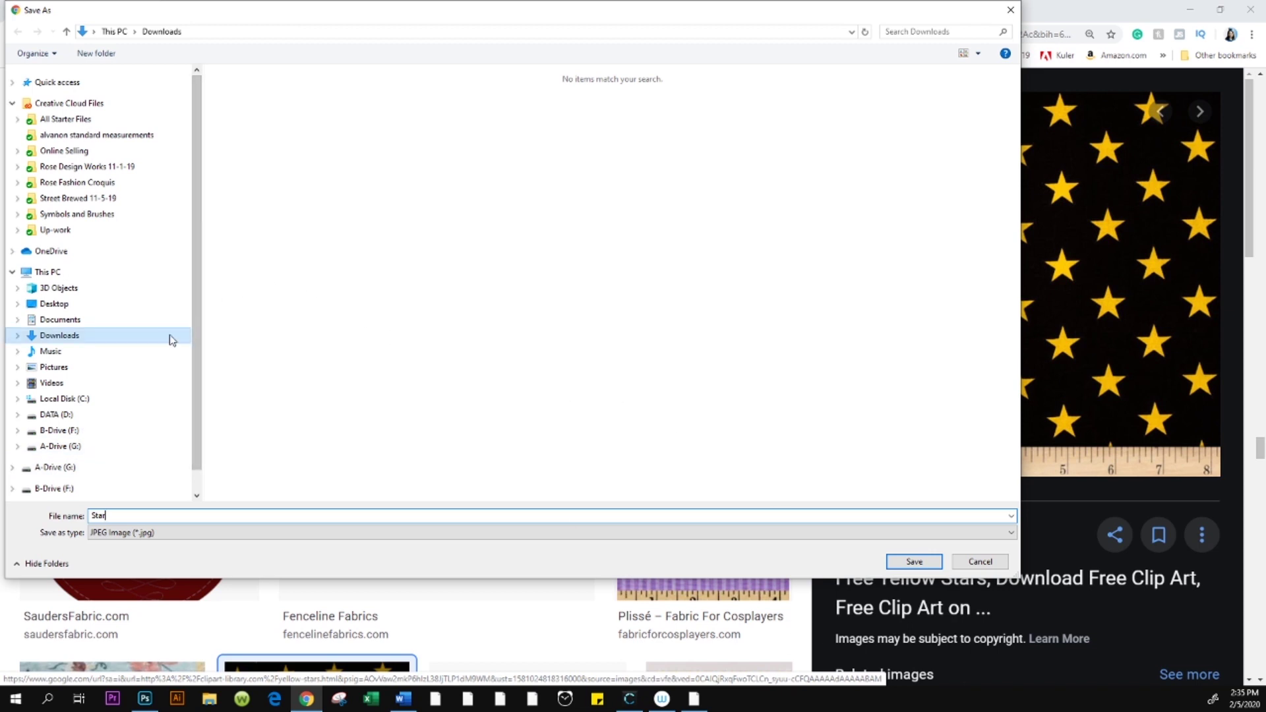
pyautogui.click(915, 563)
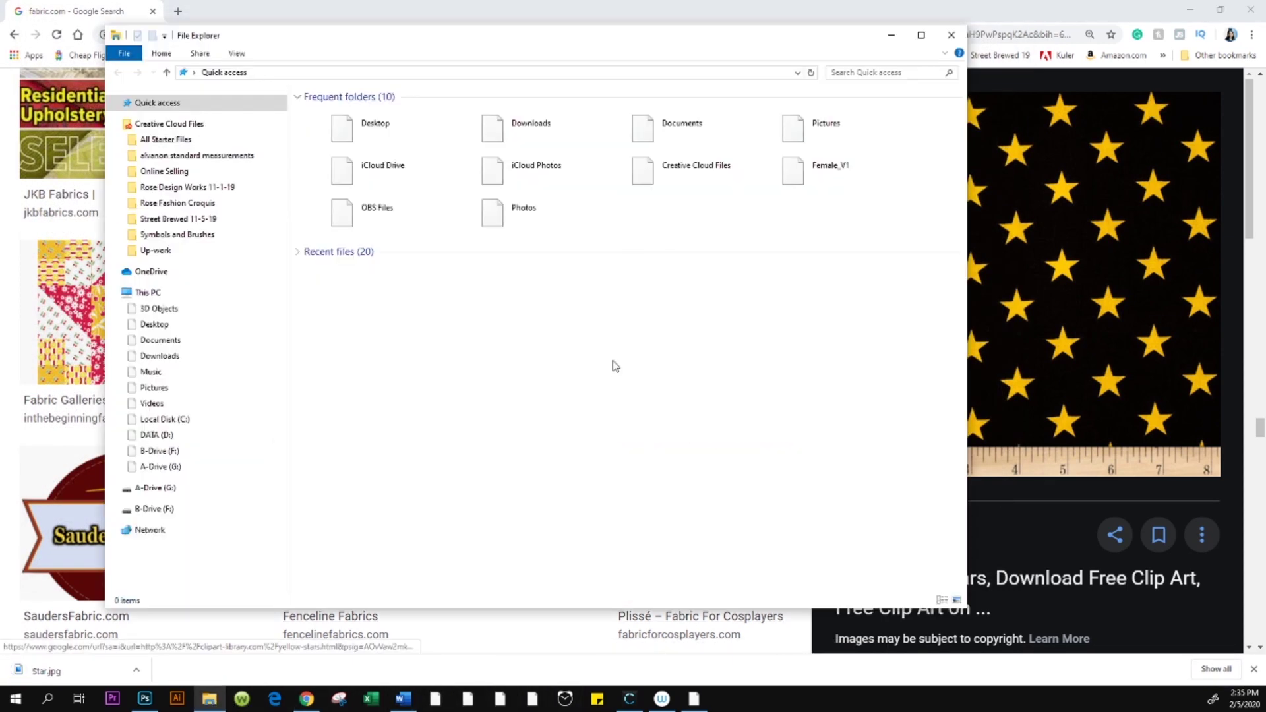
# Step: In File Explorer, find Star.jpg in the Downloads folder and open it with Adobe Photoshop 2020
pyautogui.click(209, 698)
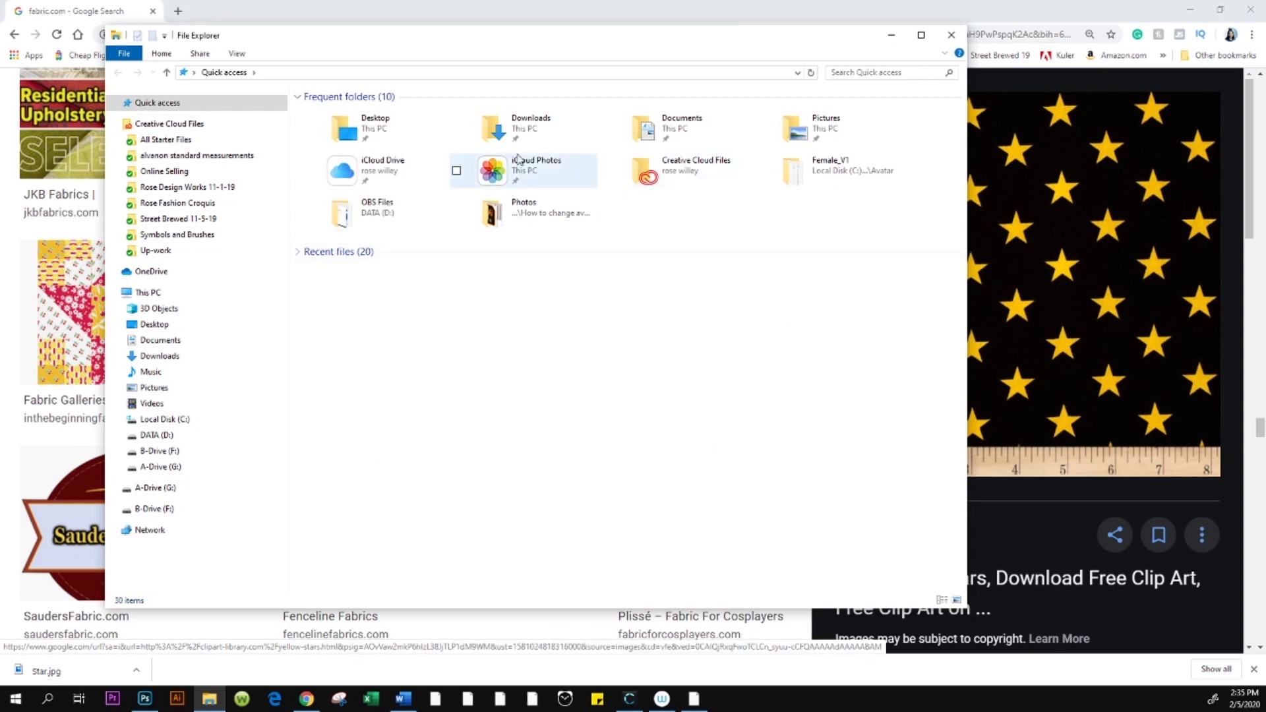
pyautogui.click(199, 294)
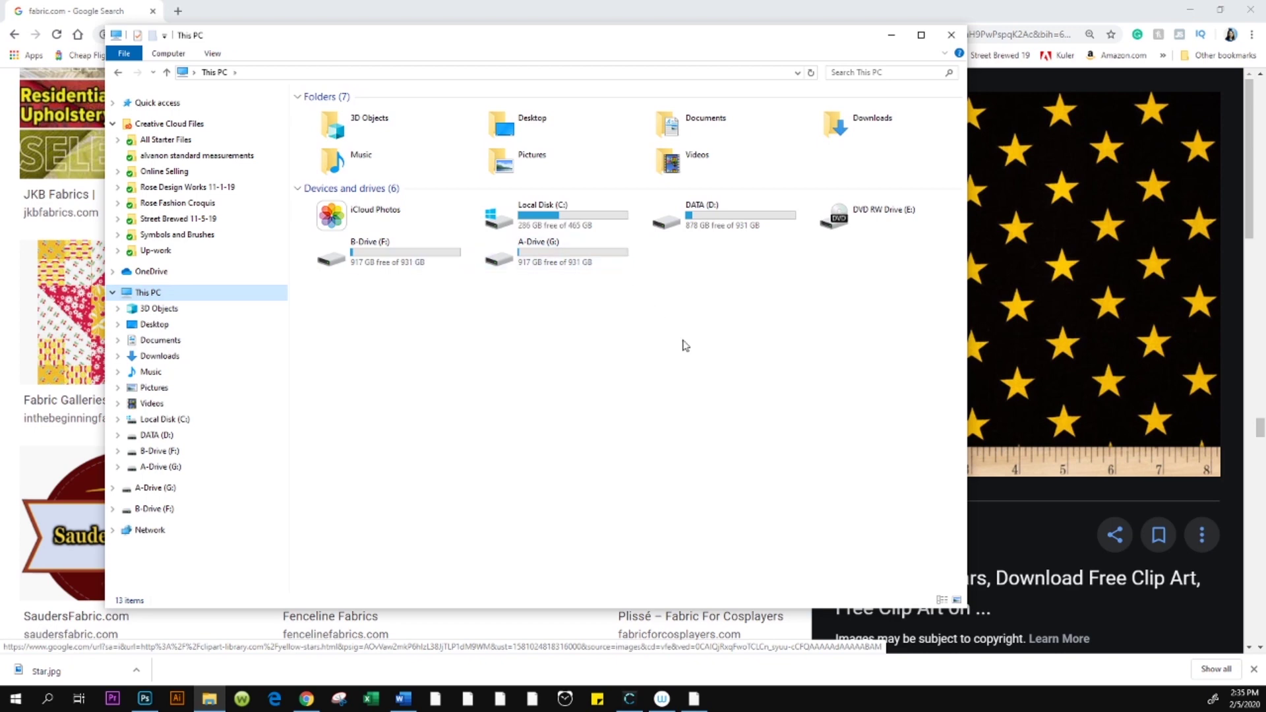
pyautogui.doubleClick(856, 135)
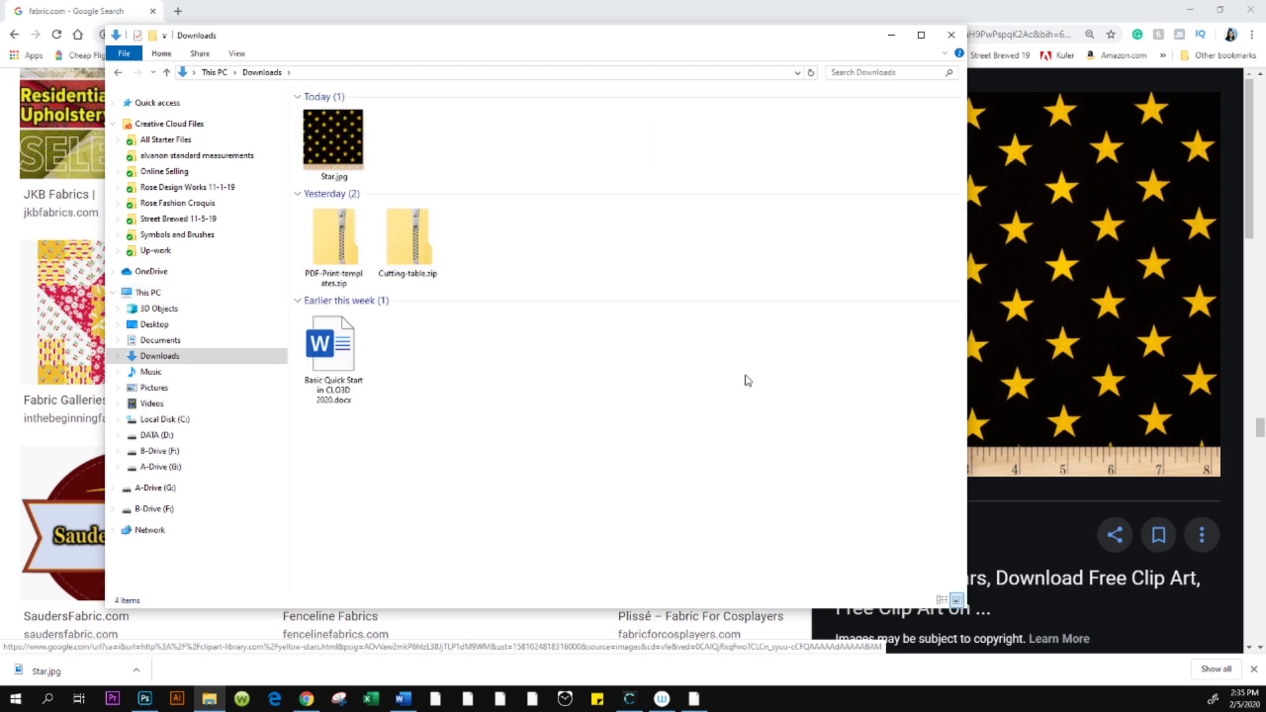
pyautogui.click(333, 137)
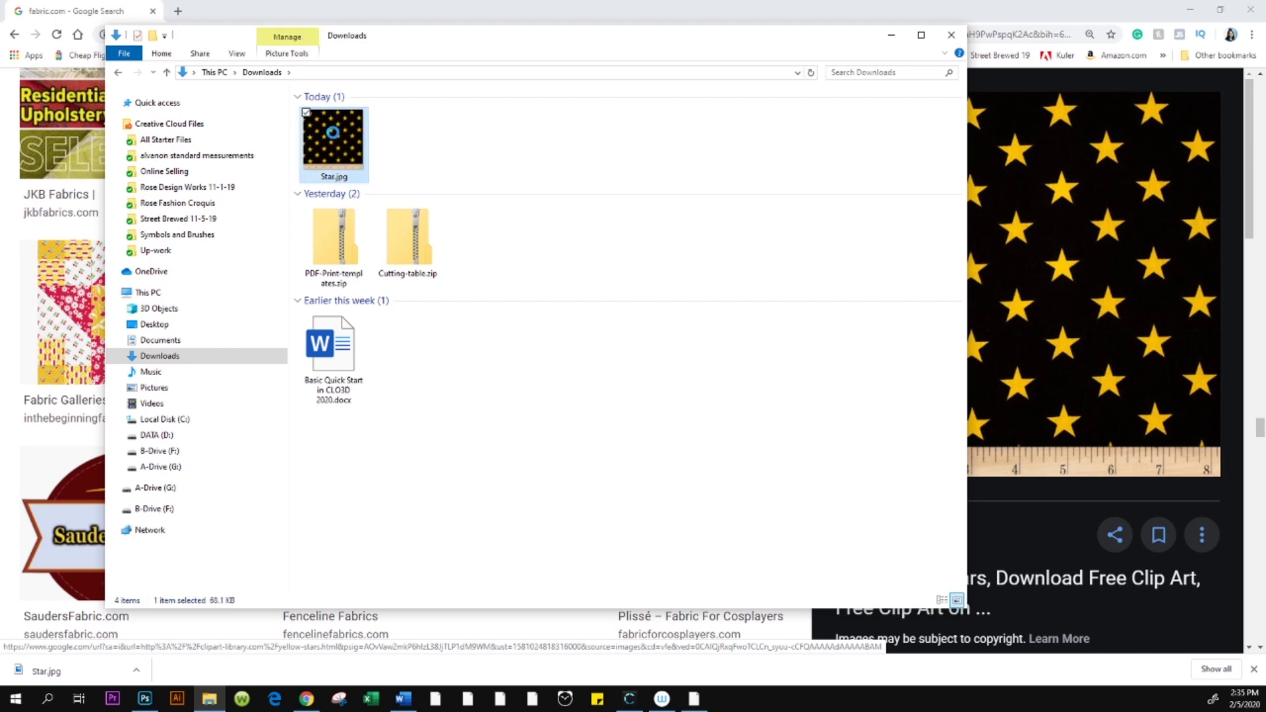
pyautogui.rightClick(335, 137)
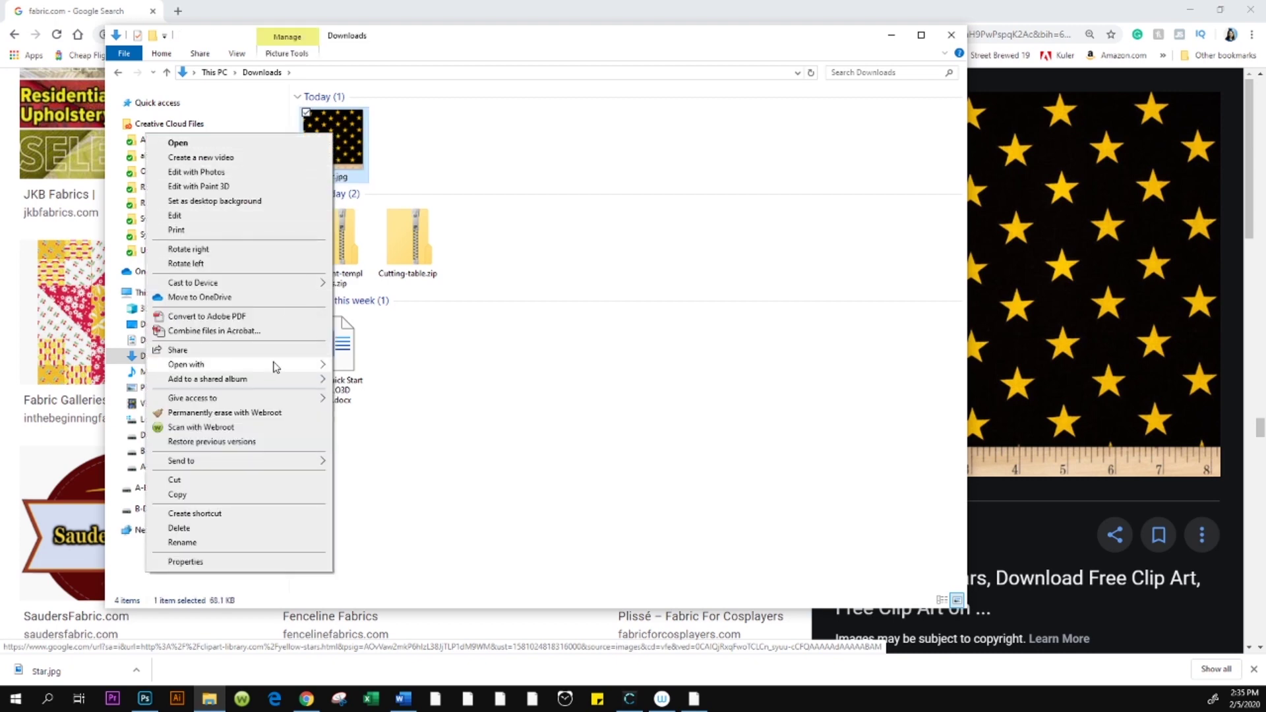
pyautogui.moveTo(276, 367)
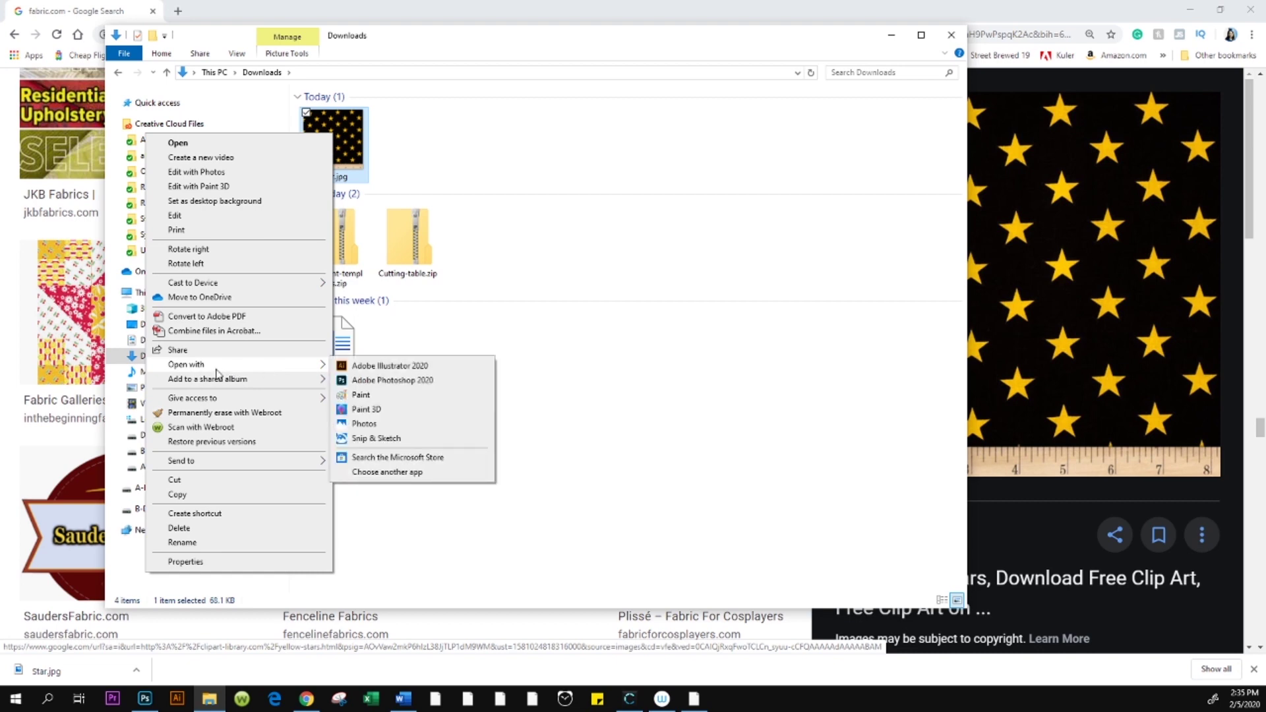
pyautogui.click(387, 383)
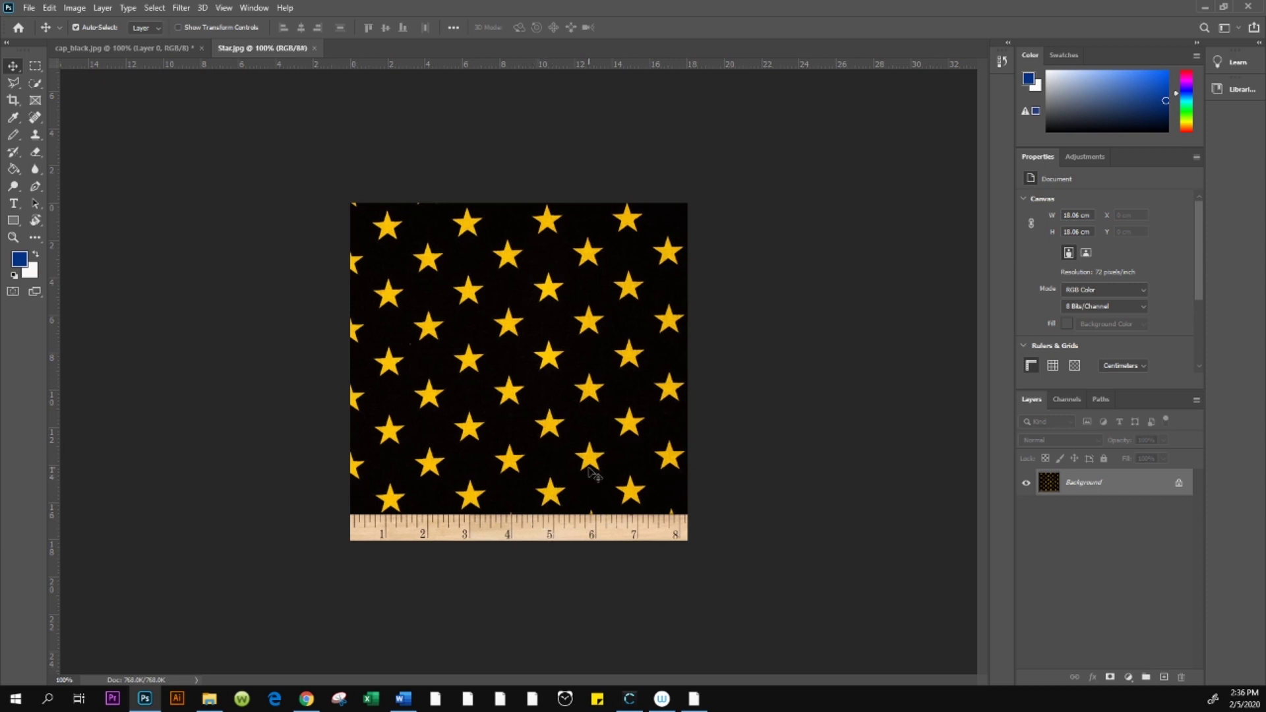
# Step: Crop the ruler strip off the lower edge of Star.jpg, keeping a height of about 16.4 cm, and unlock its Background layer
pyautogui.click(14, 101)
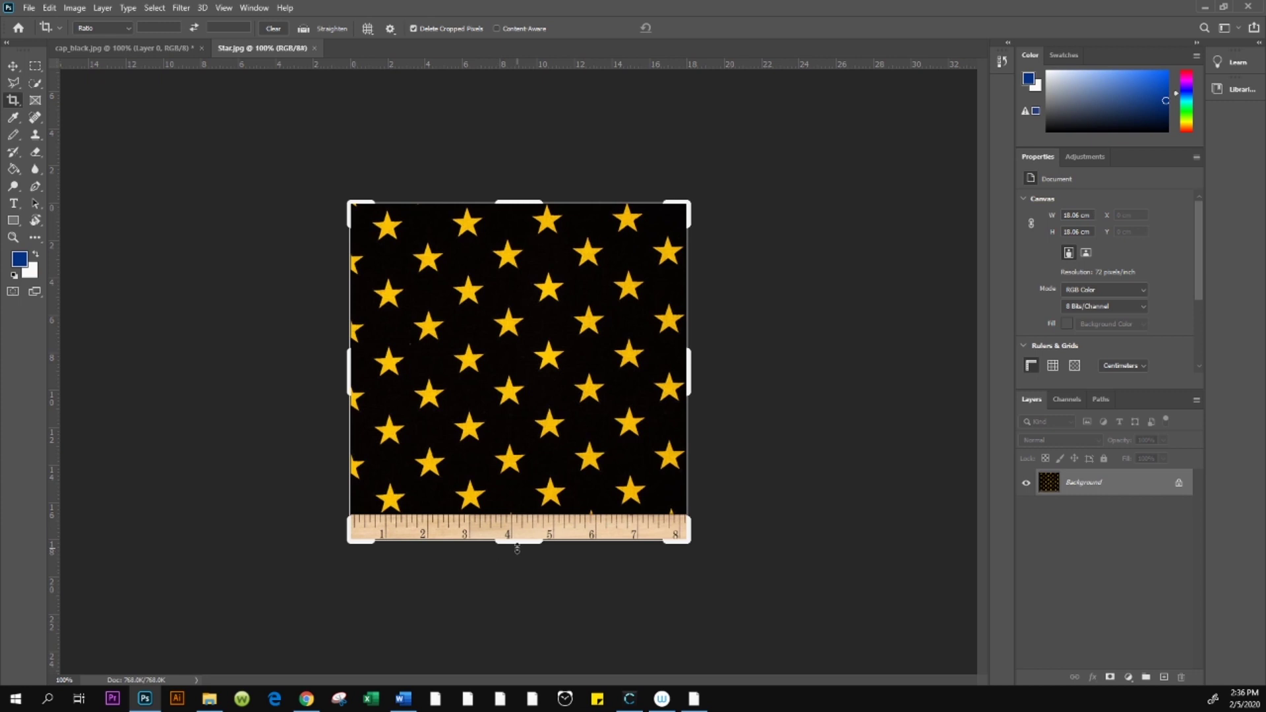
pyautogui.moveTo(521, 543); pyautogui.dragTo(519, 530)
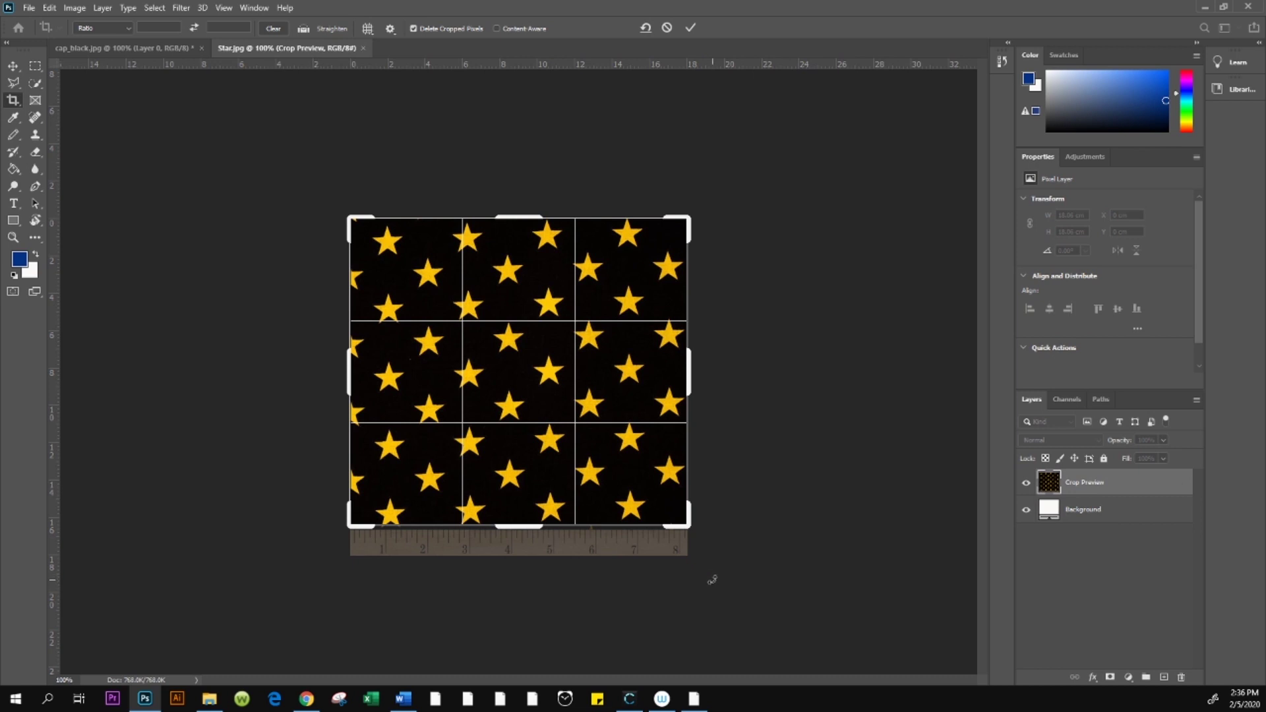
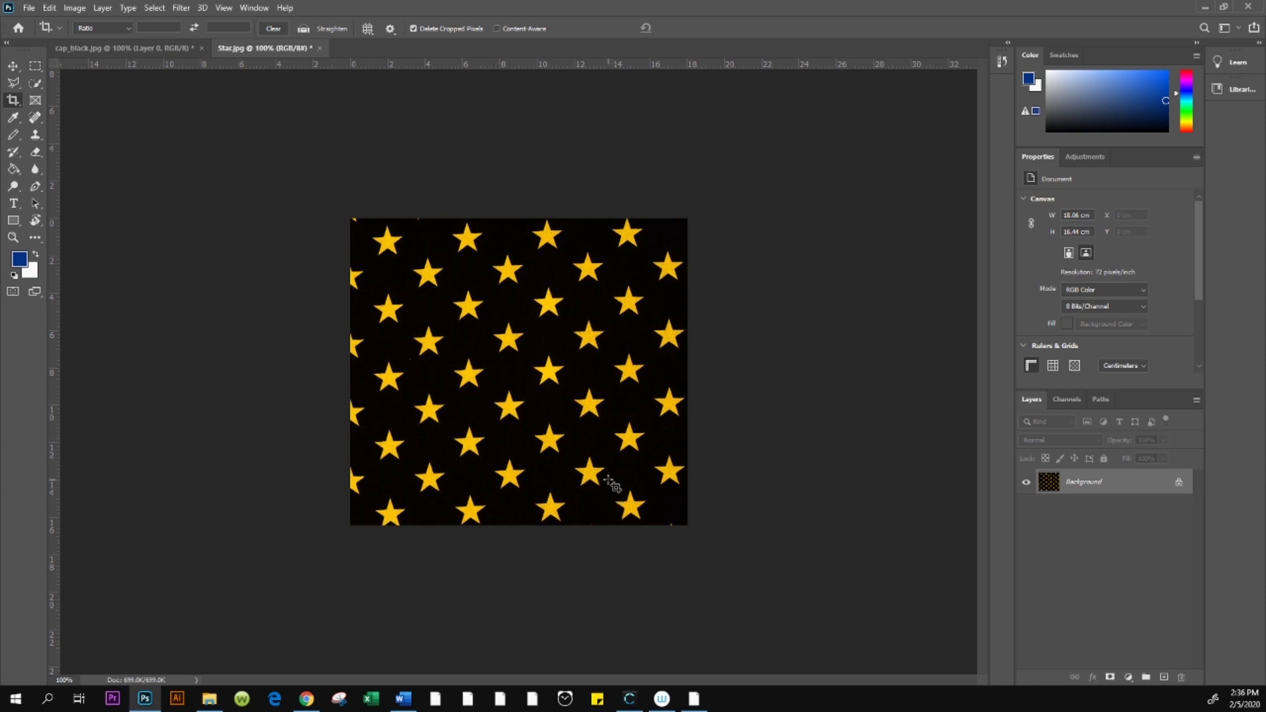
pyautogui.click(1180, 484)
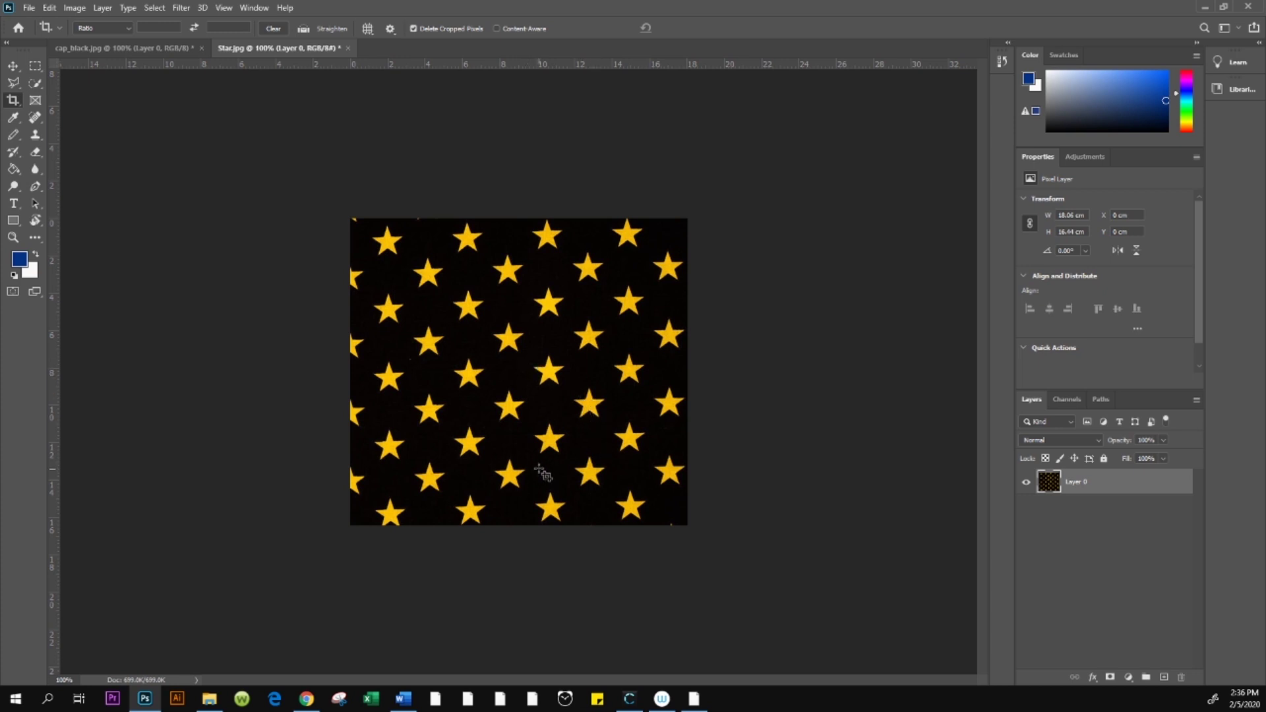
# Step: Copy the star fabric layer from Star.jpg into the cap_black.jpg document with the Move tool, placing it near the canvas center
pyautogui.click(14, 67)
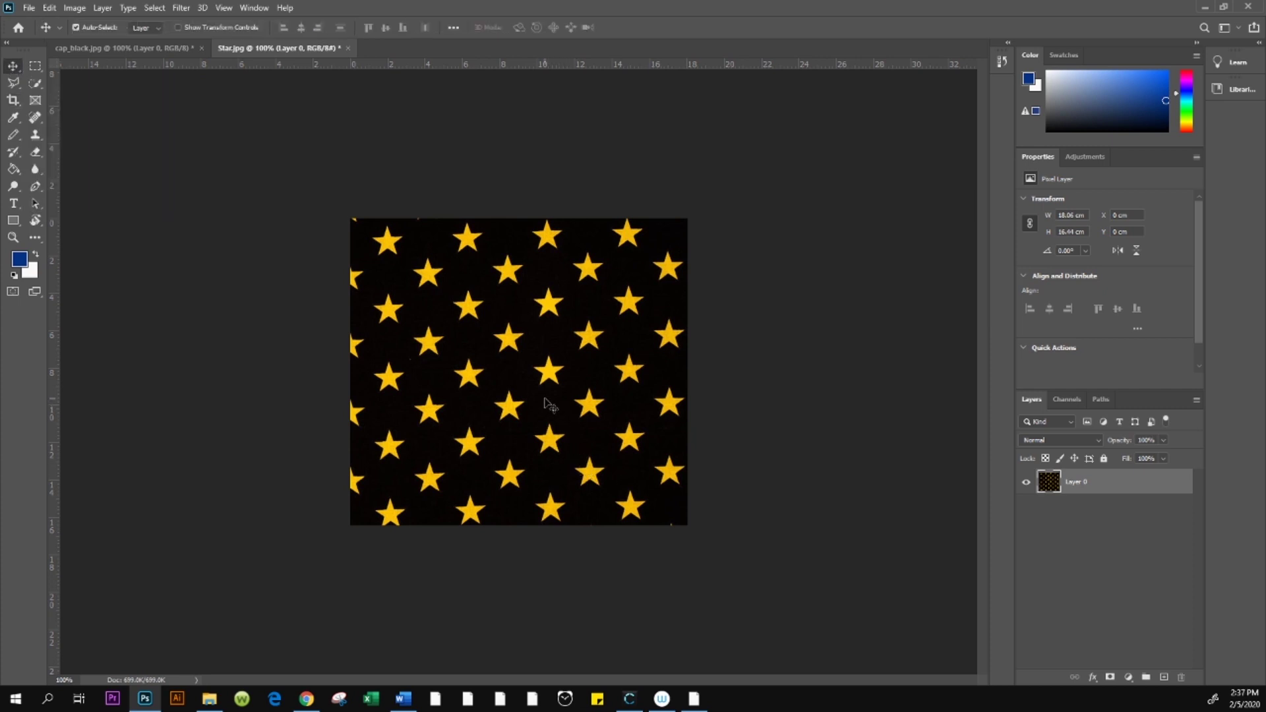
pyautogui.moveTo(549, 402); pyautogui.dragTo(114, 50)
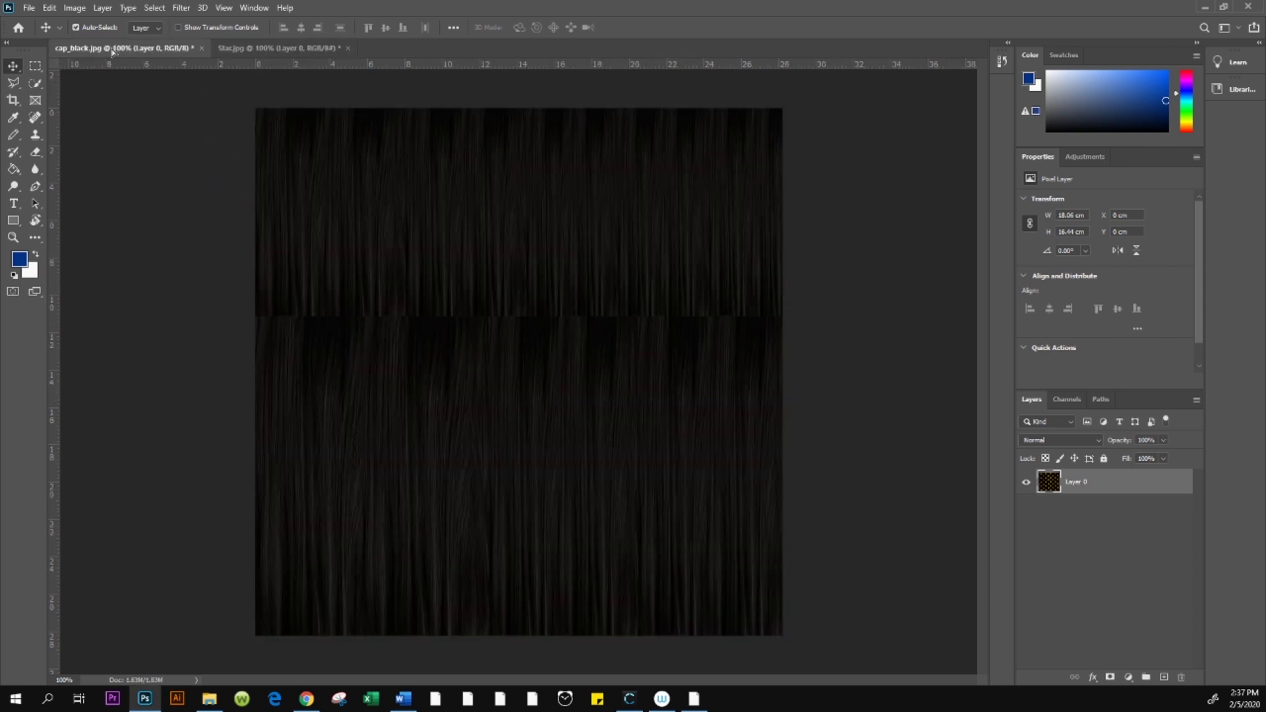
pyautogui.moveTo(109, 50); pyautogui.dragTo(532, 416)
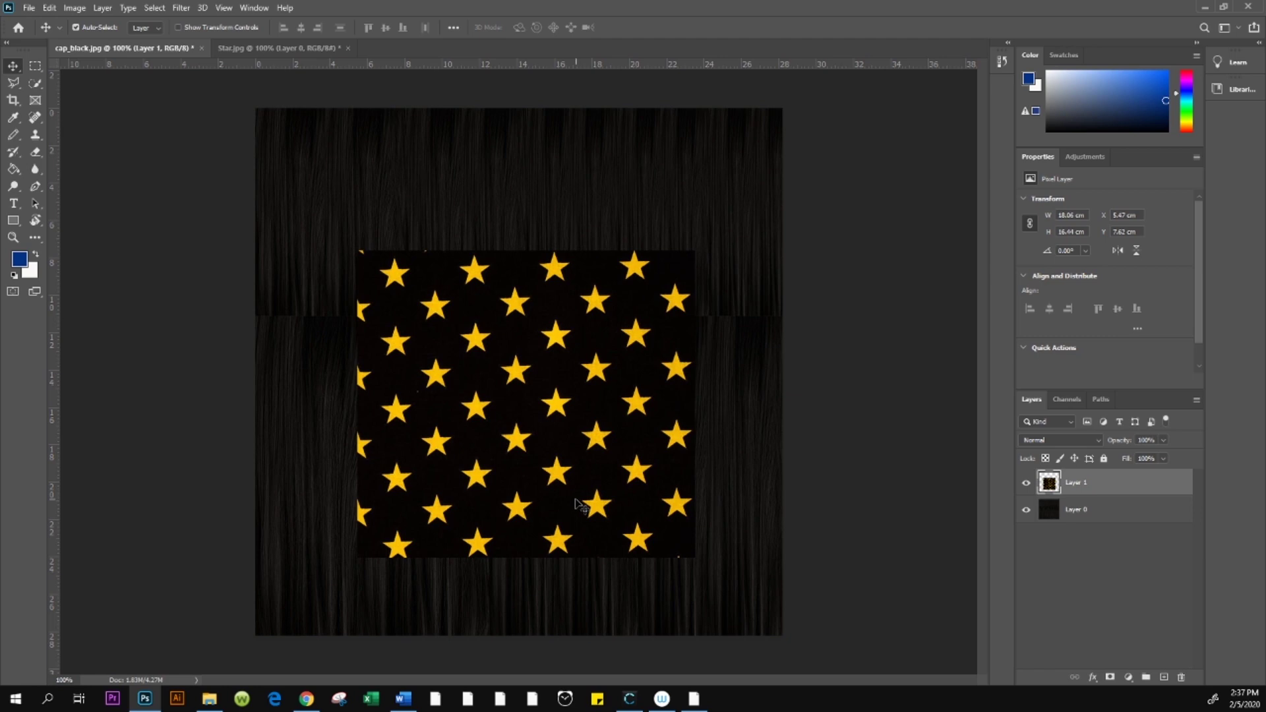
# Step: Scale the star layer proportionally to about 172% and shift it so the pattern covers the whole cap_black.jpg canvas
pyautogui.hotkey('ctrl', 't')
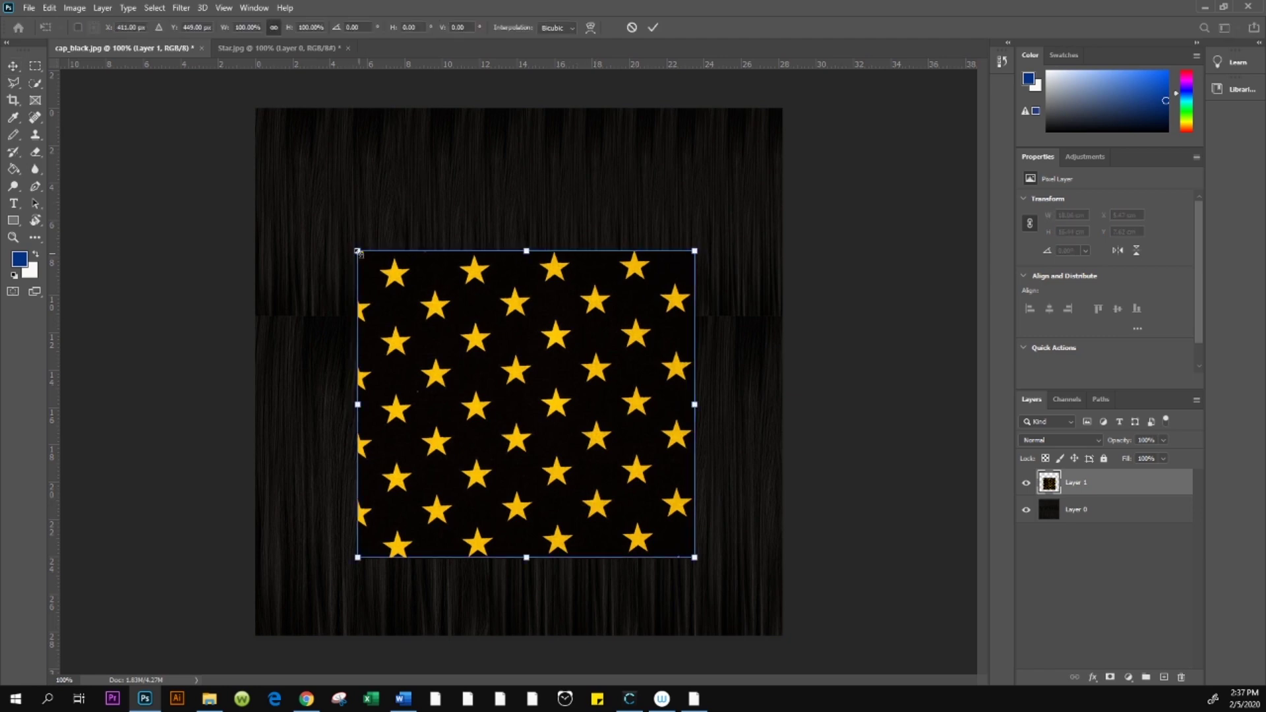
pyautogui.moveTo(358, 251); pyautogui.dragTo(255, 157)
pyautogui.moveTo(489, 390); pyautogui.dragTo(489, 341)
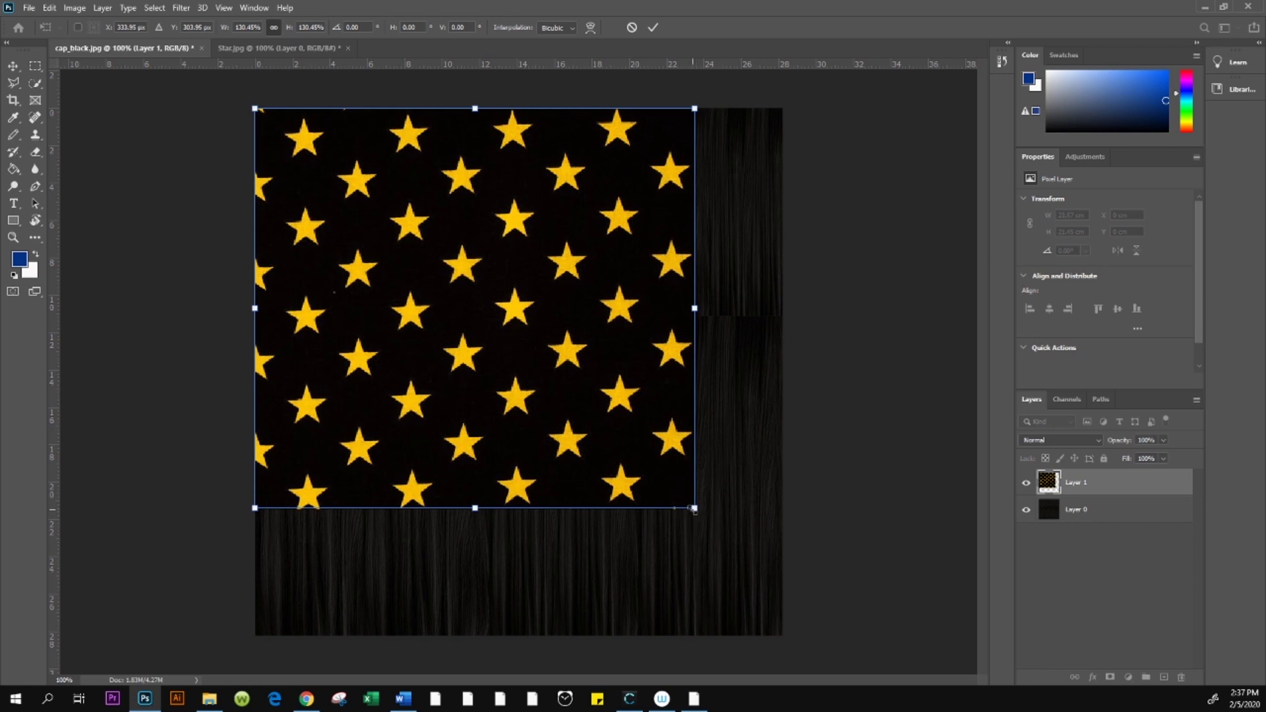
pyautogui.moveTo(695, 509); pyautogui.dragTo(783, 595)
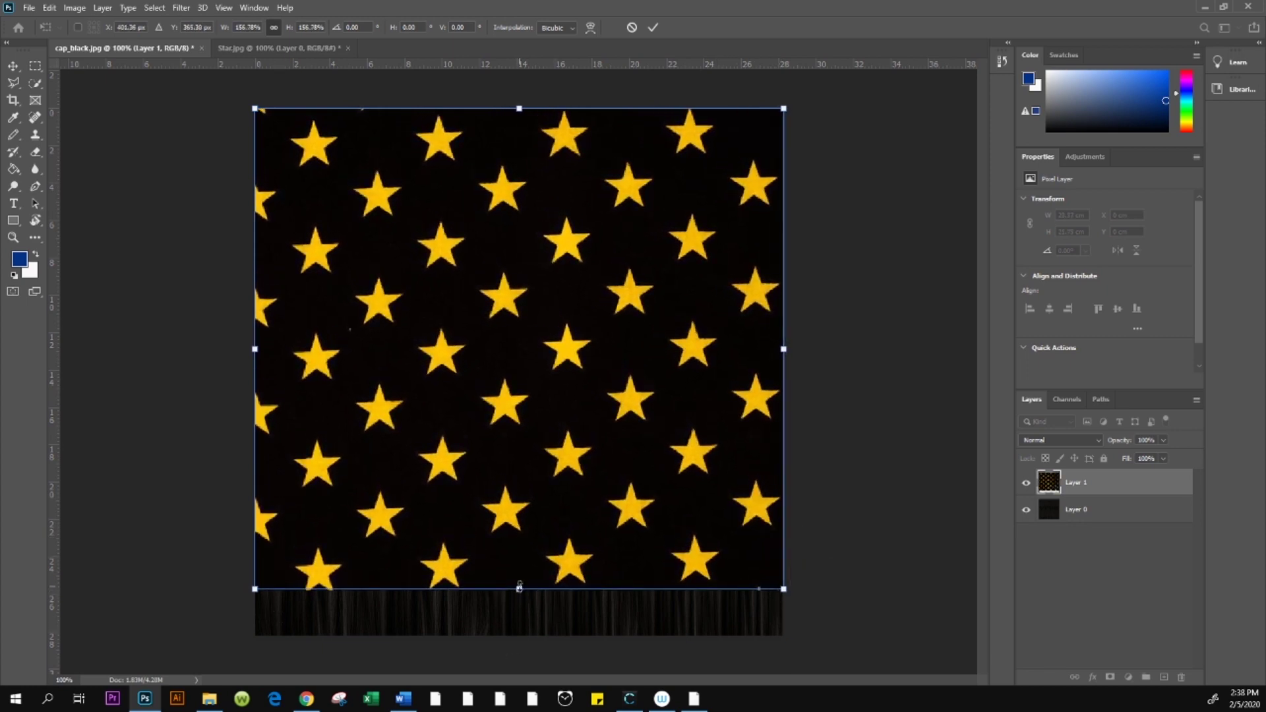
pyautogui.moveTo(520, 589); pyautogui.dragTo(531, 636)
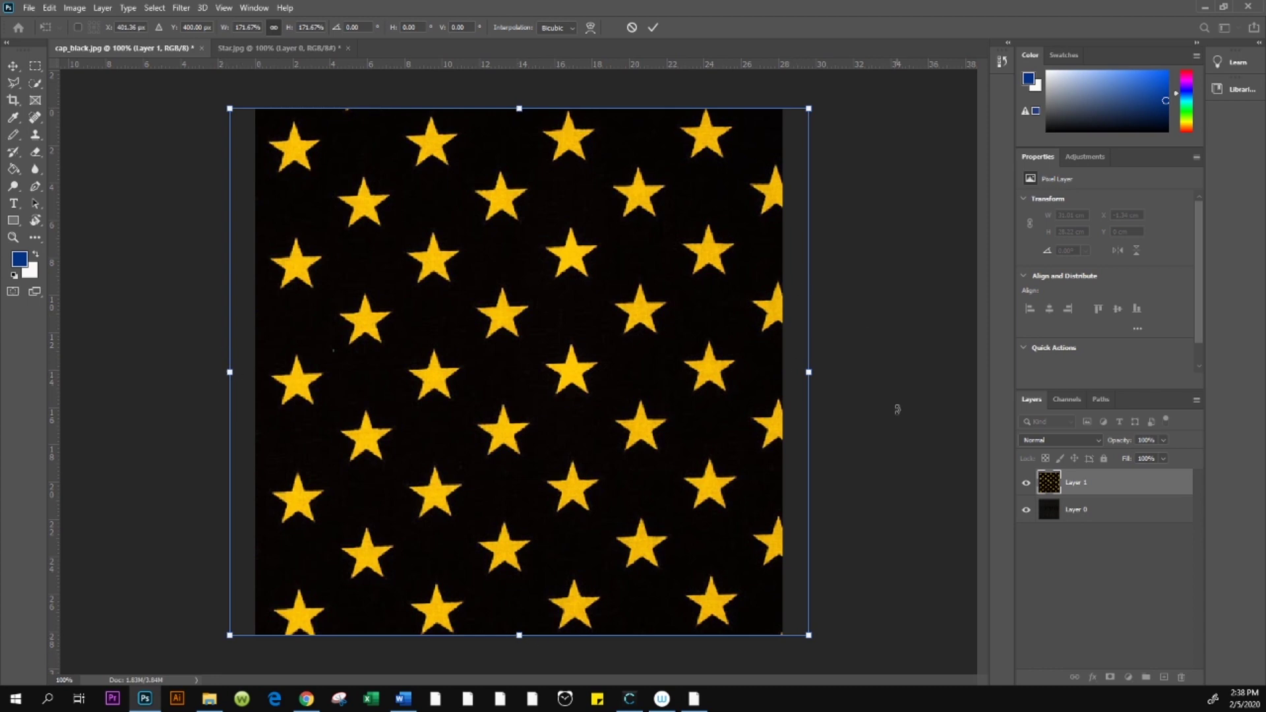
pyautogui.moveTo(674, 430); pyautogui.dragTo(650, 430)
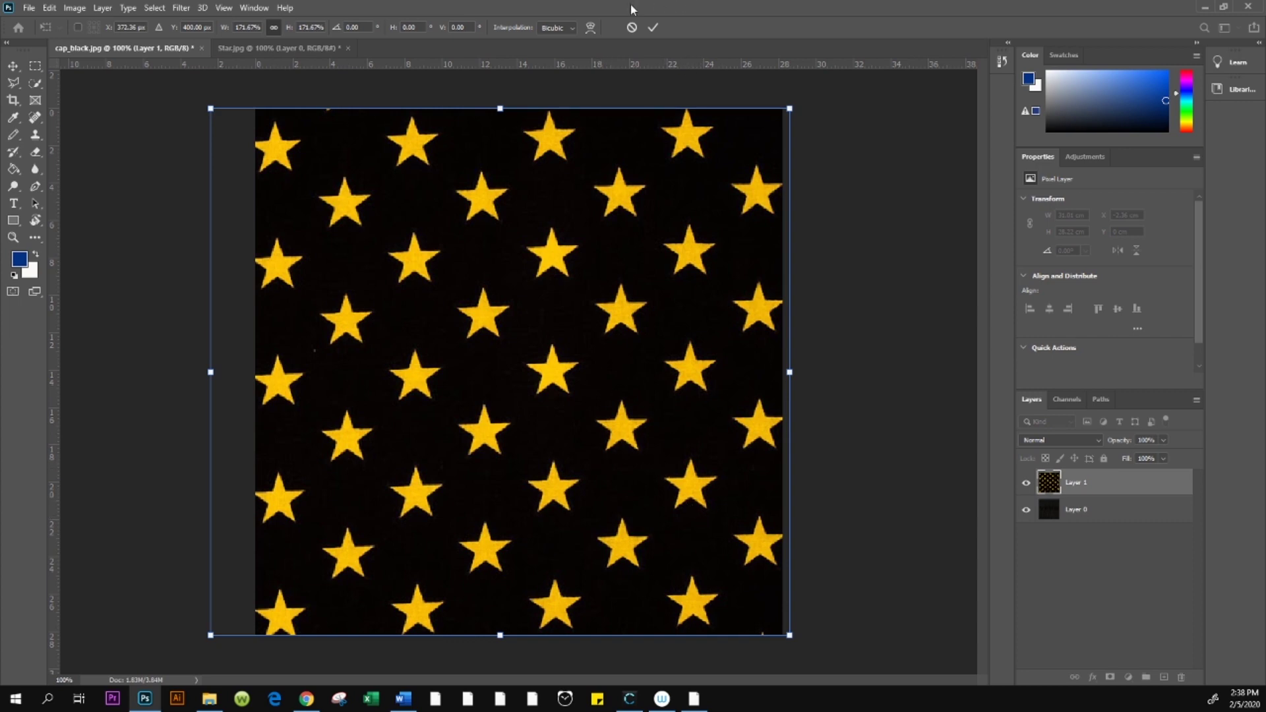
pyautogui.click(653, 29)
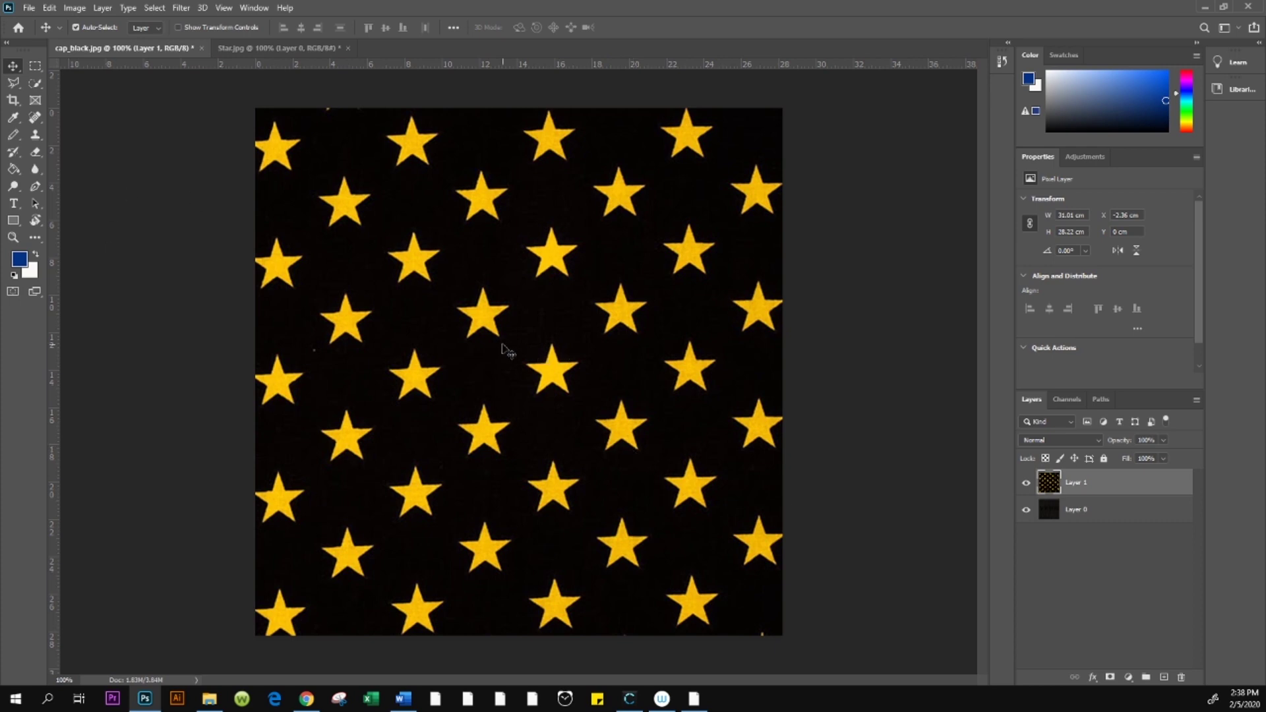
# Step: Export the star artwork as an 800 x 800 px JPG at 100% quality named Star in the 1034 avatar texture folder
pyautogui.click(29, 9)
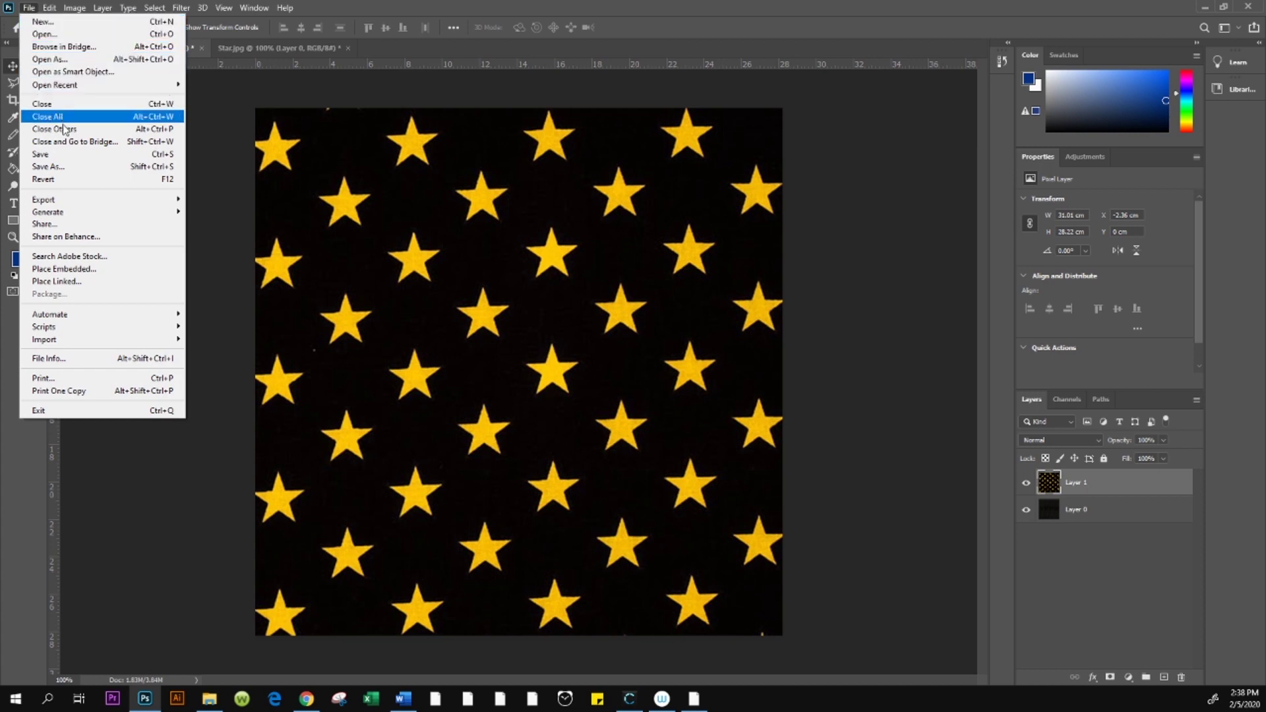
pyautogui.moveTo(76, 203)
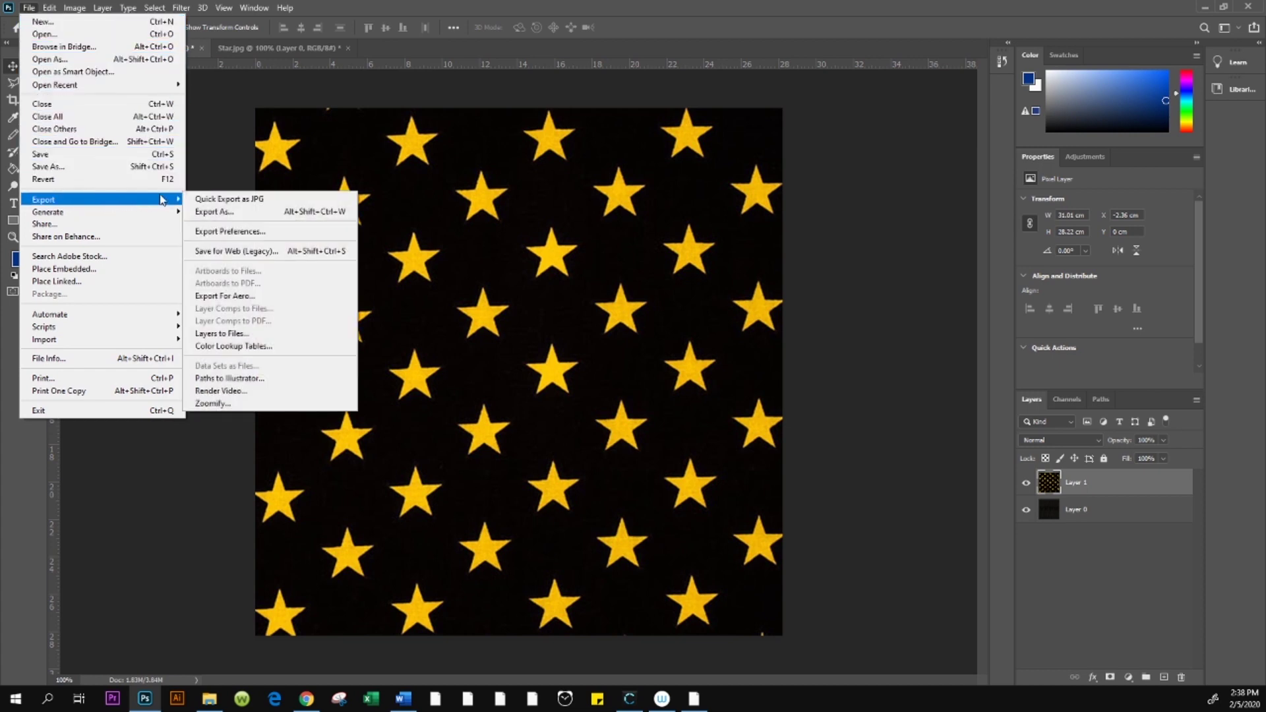
pyautogui.click(209, 214)
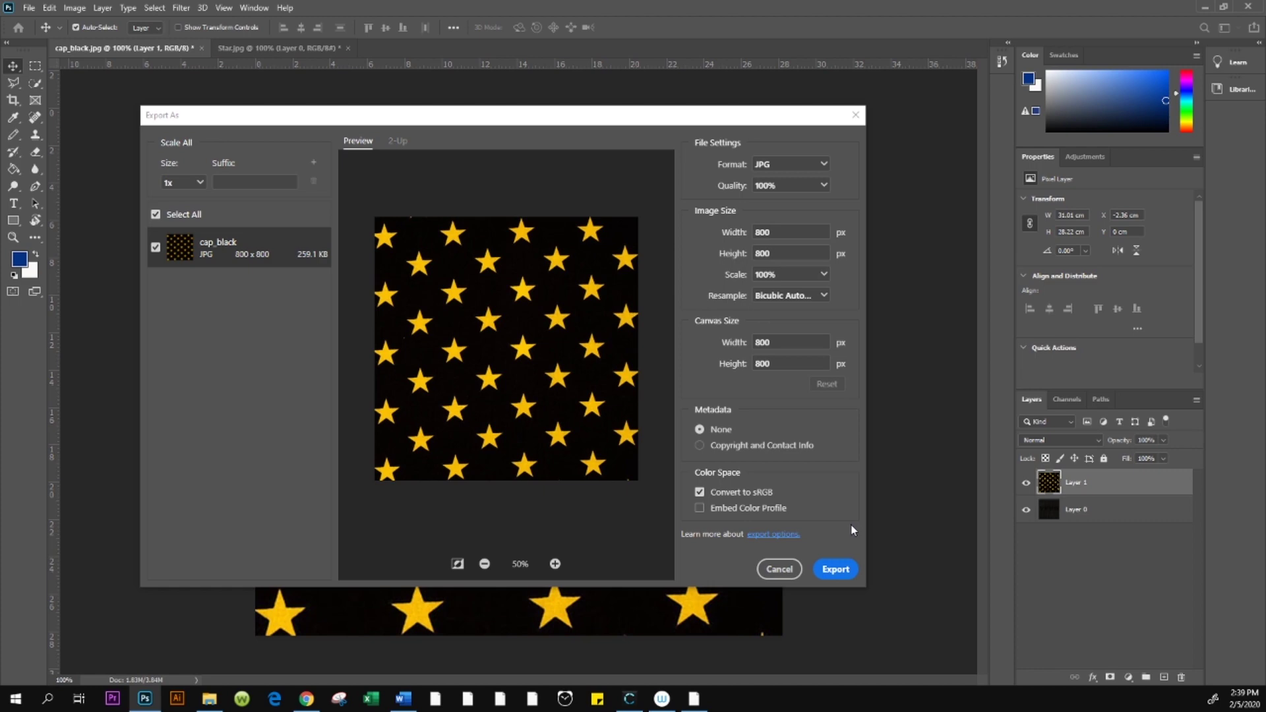
pyautogui.click(838, 576)
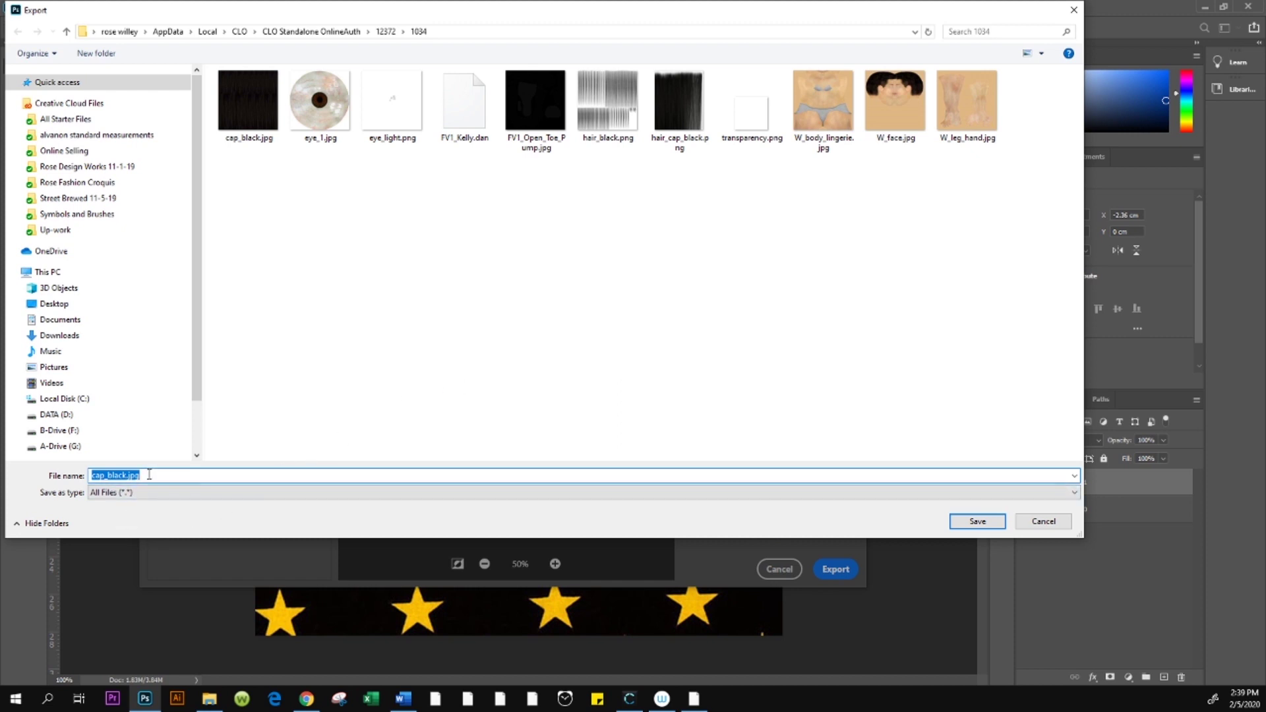
pyautogui.write('Star')
pyautogui.click(978, 522)
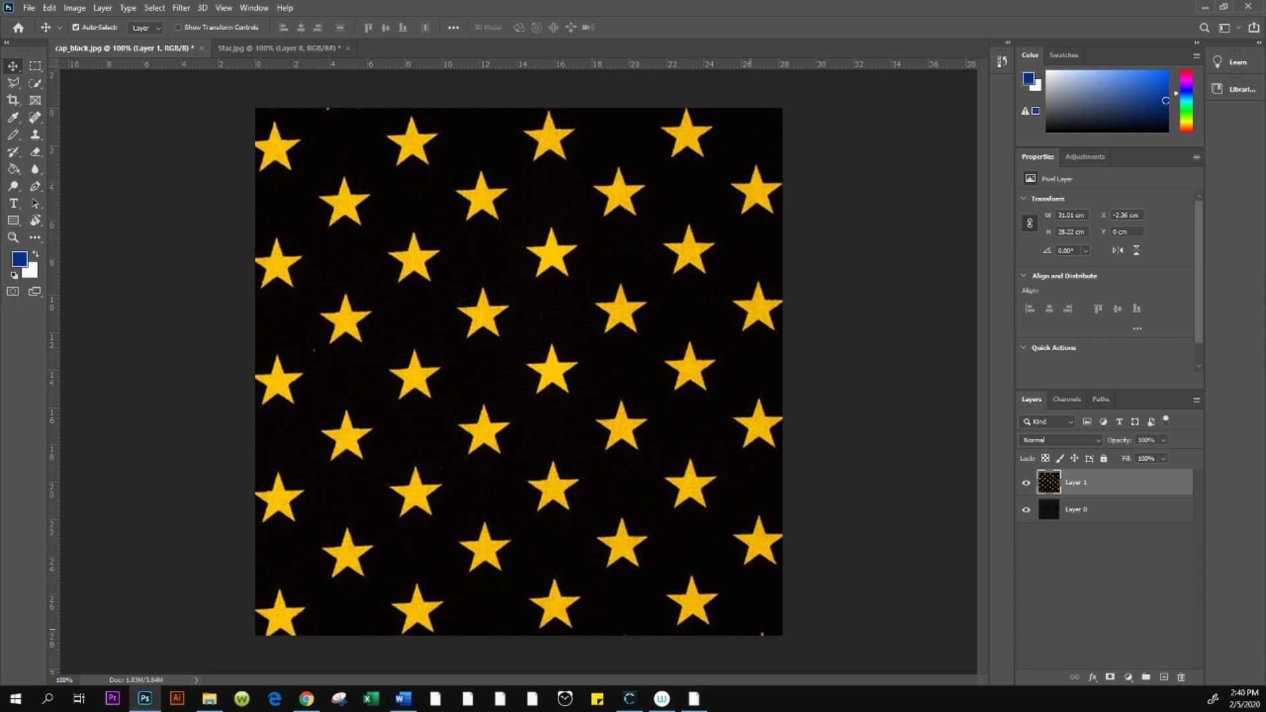
# Step: Switch to CLO, select both of the avatar's shoes and apply Star.jpg from the 1034 folder as their texture
pyautogui.hotkey('alt', 'Tab')
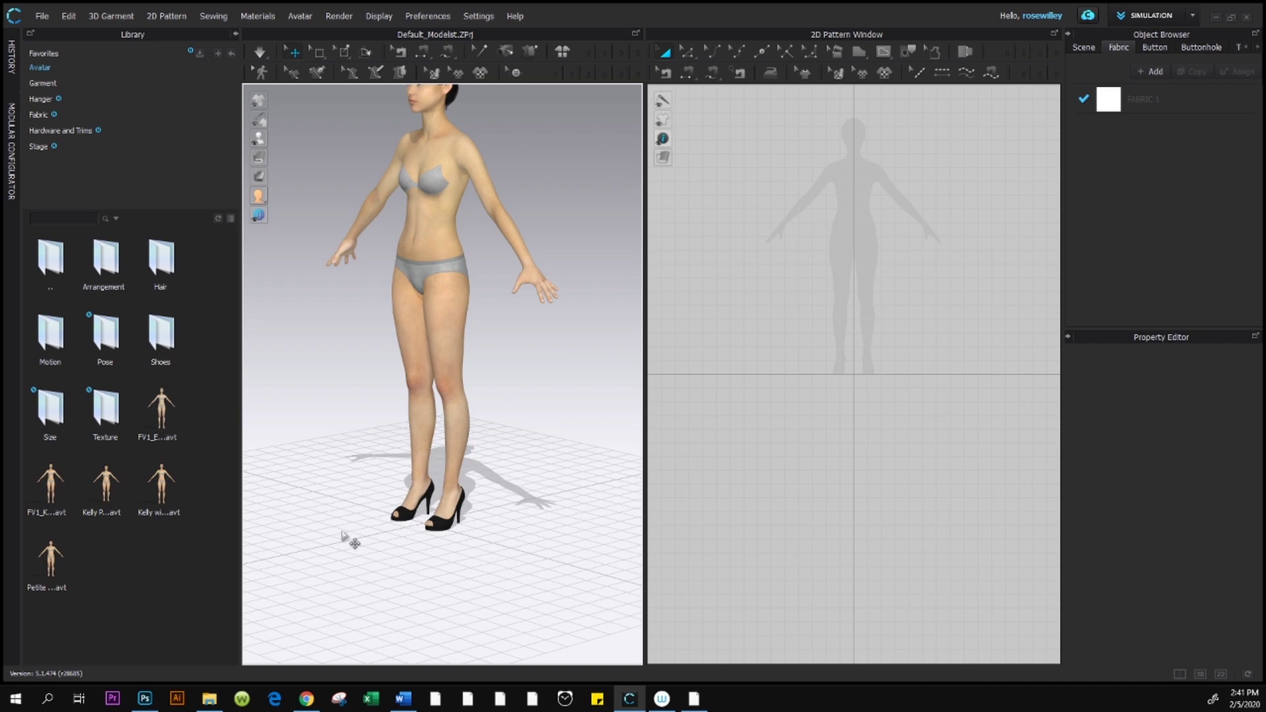
pyautogui.click(291, 52)
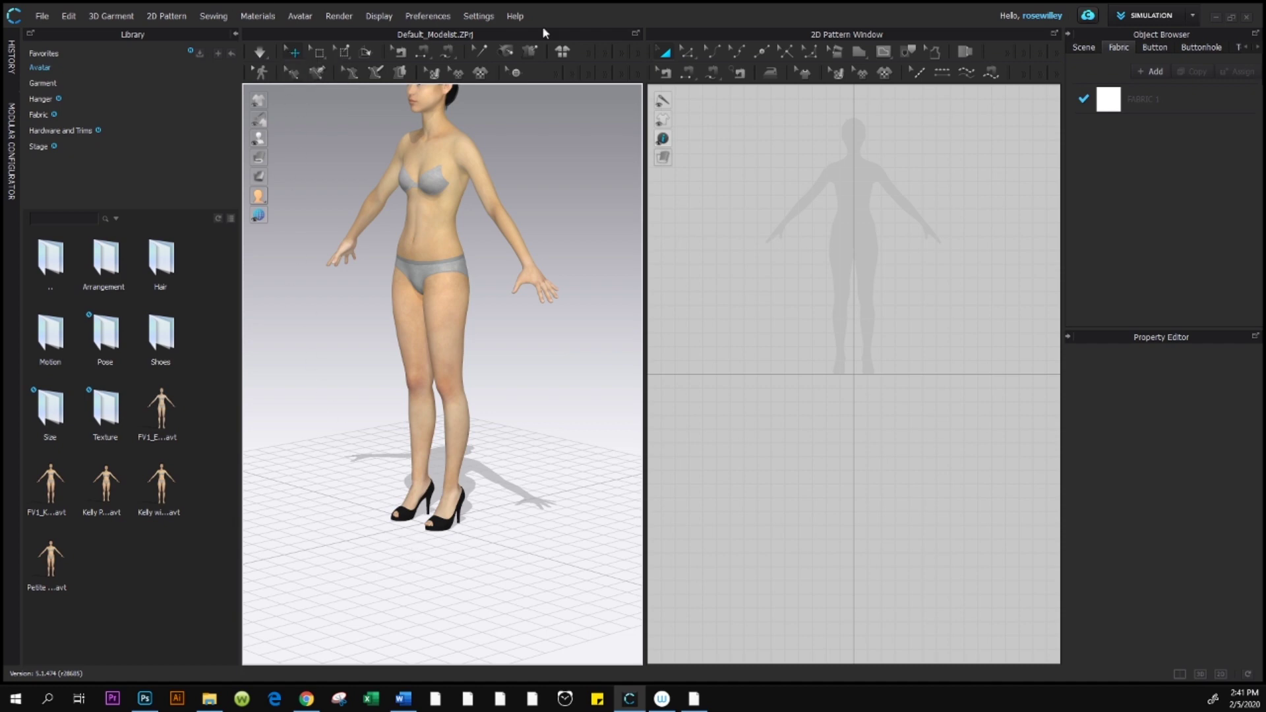
pyautogui.click(419, 528)
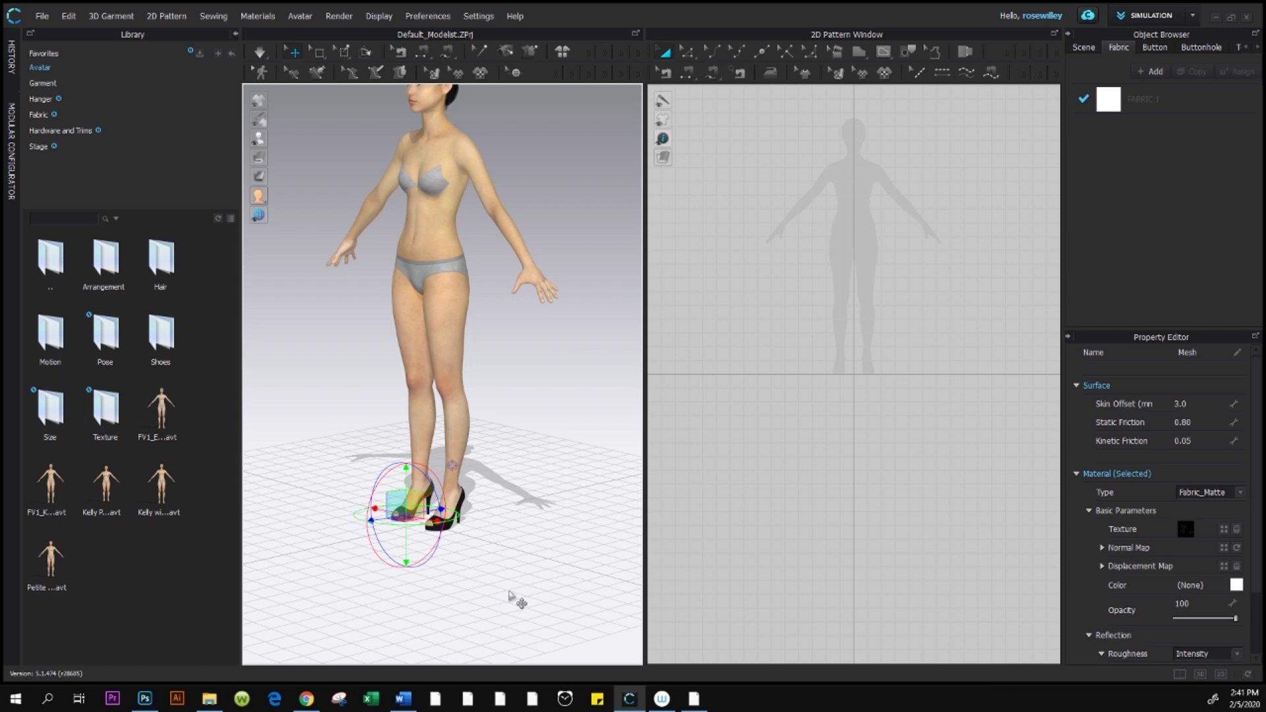
pyautogui.click(449, 528)
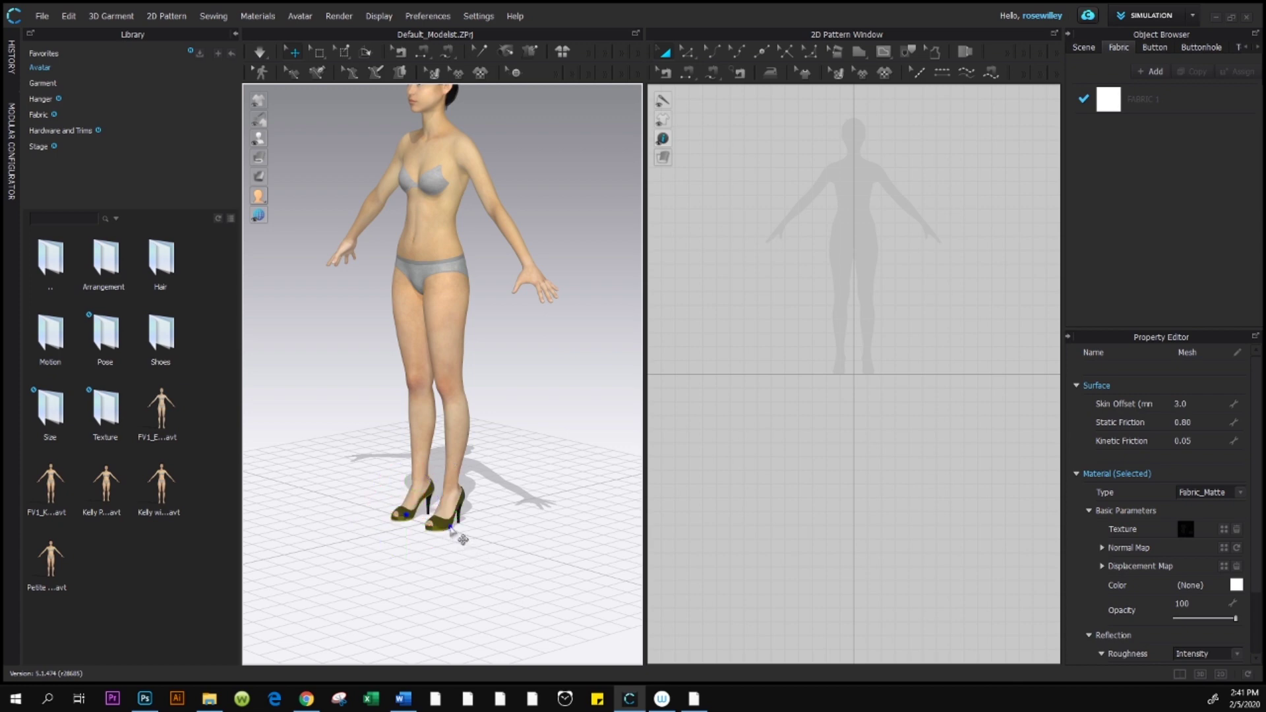
pyautogui.click(1186, 529)
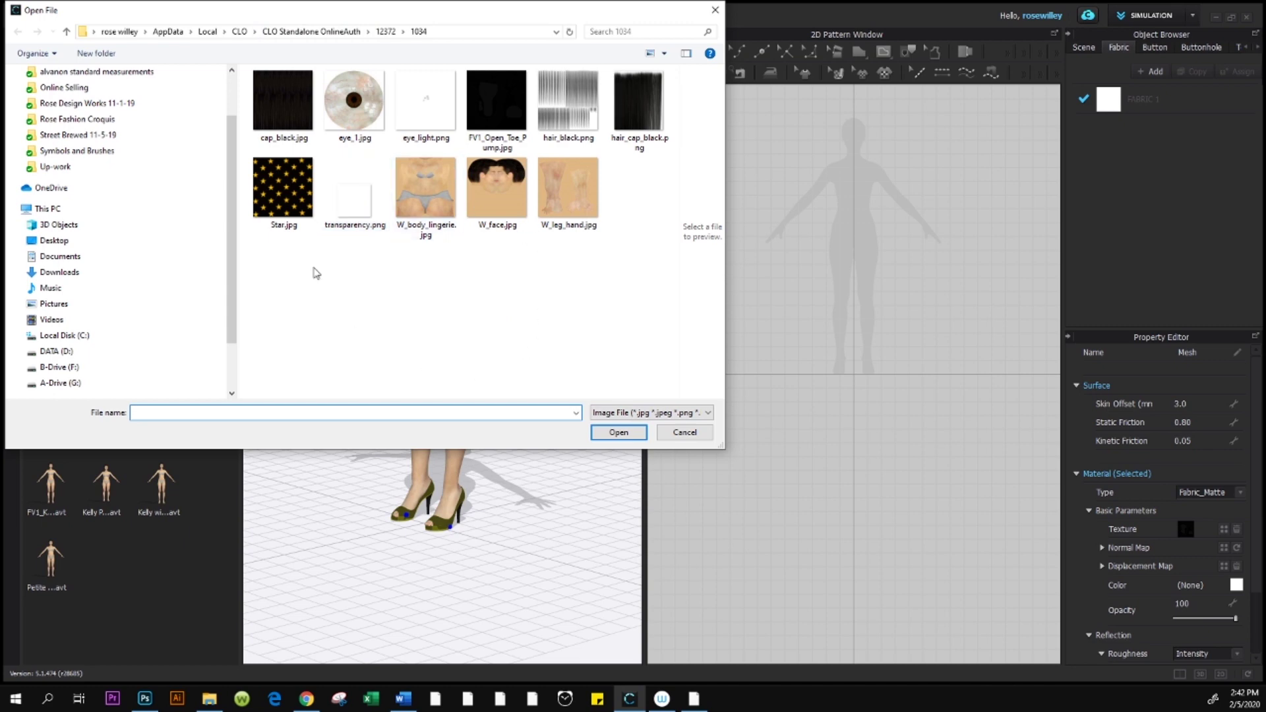
pyautogui.click(273, 183)
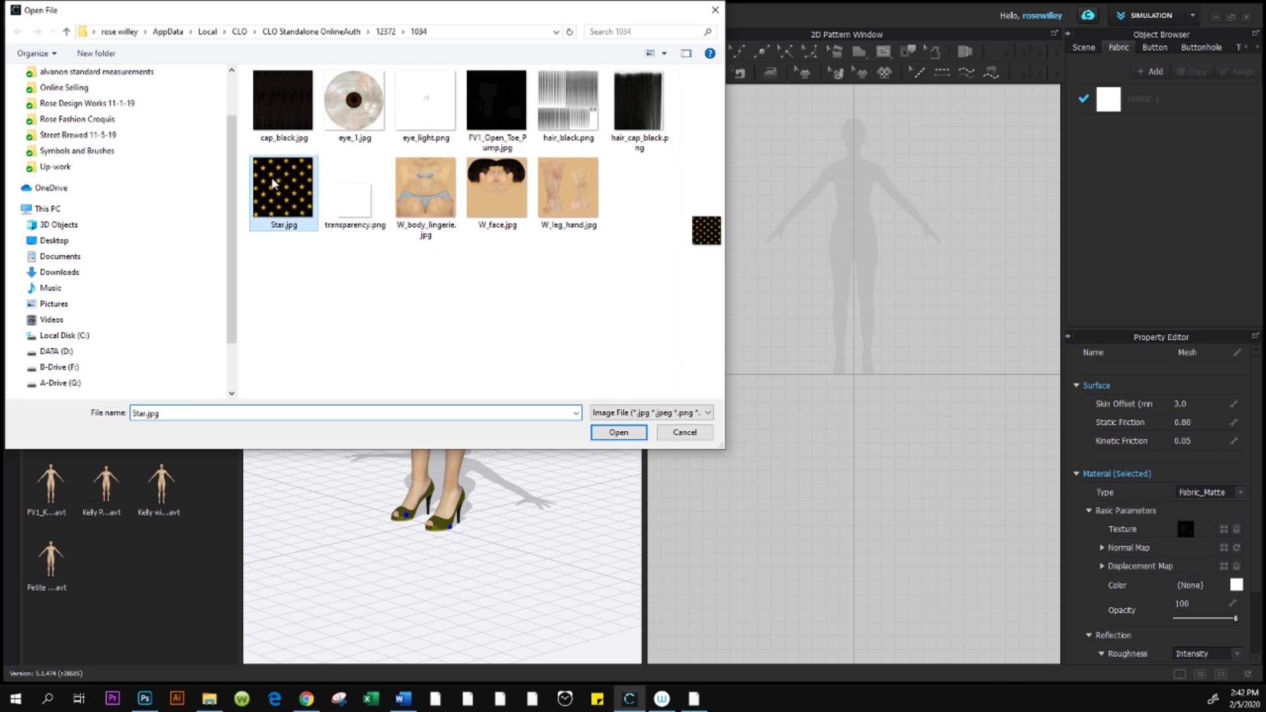
pyautogui.click(618, 433)
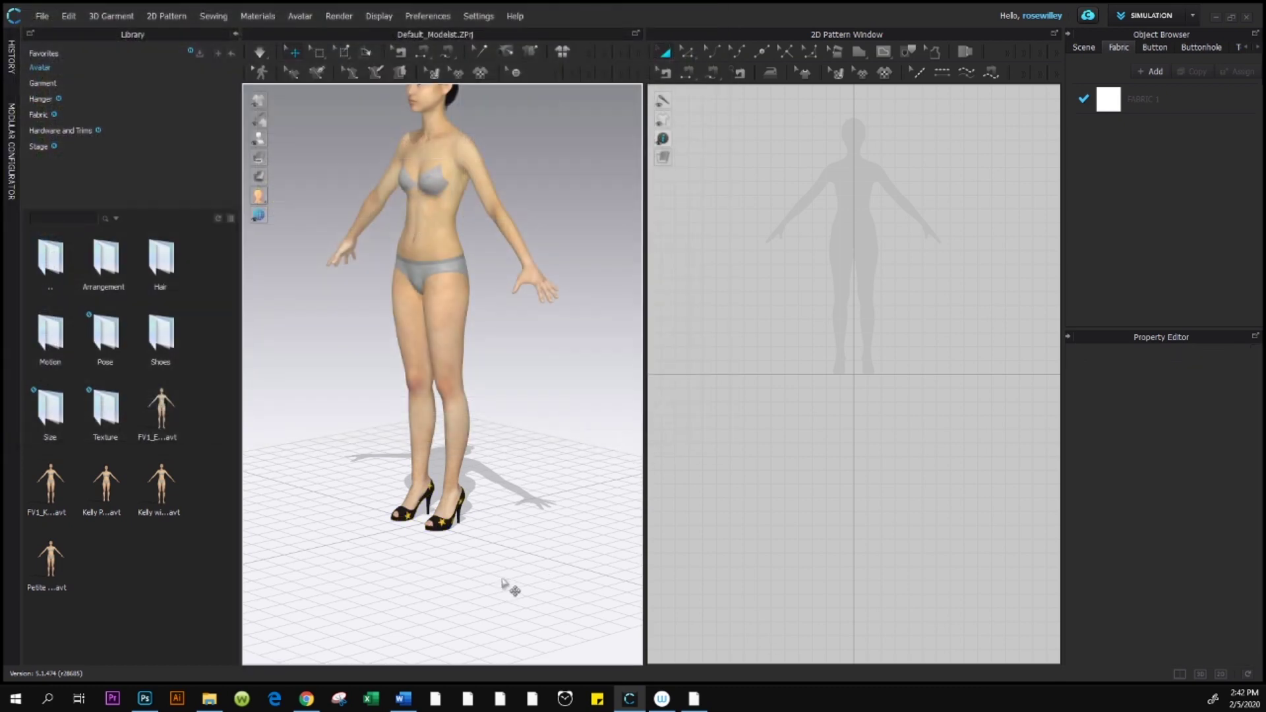
# Step: Examine the star texture on the avatar's shoes from the side, back and front
pyautogui.moveTo(492, 582); pyautogui.dragTo(534, 514, button='right')
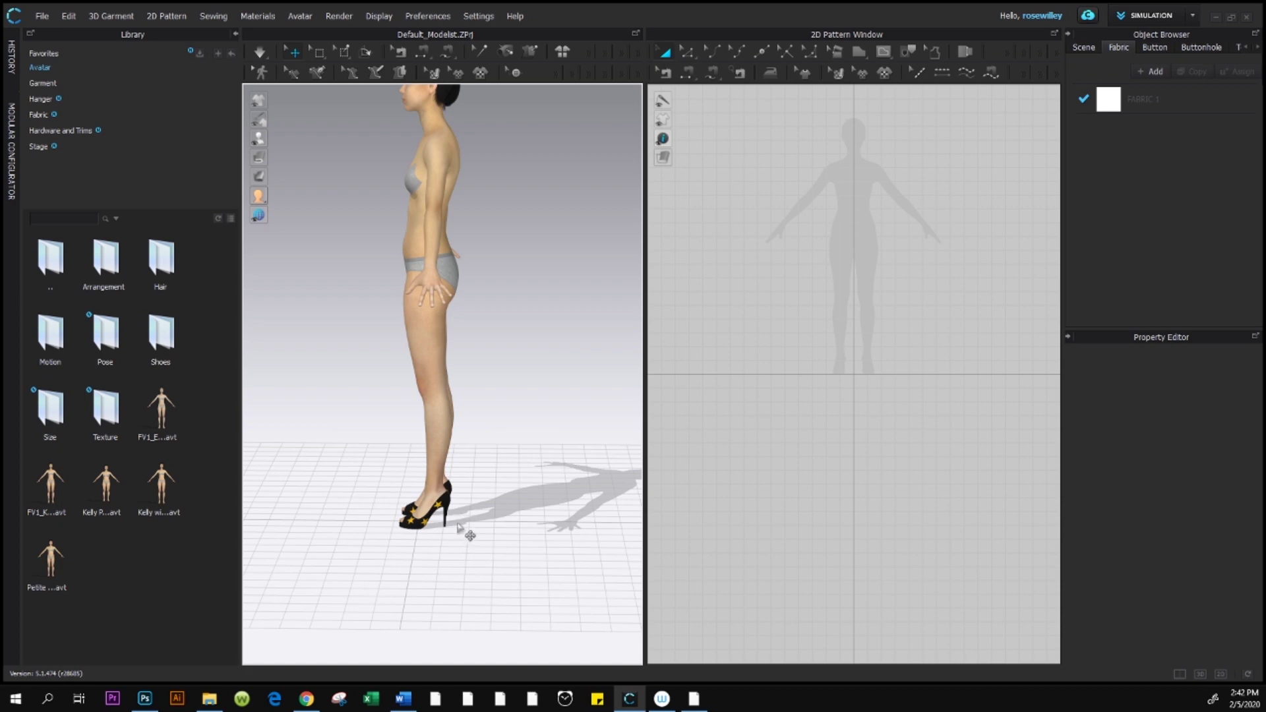
pyautogui.moveTo(494, 588); pyautogui.dragTo(403, 577, button='right')
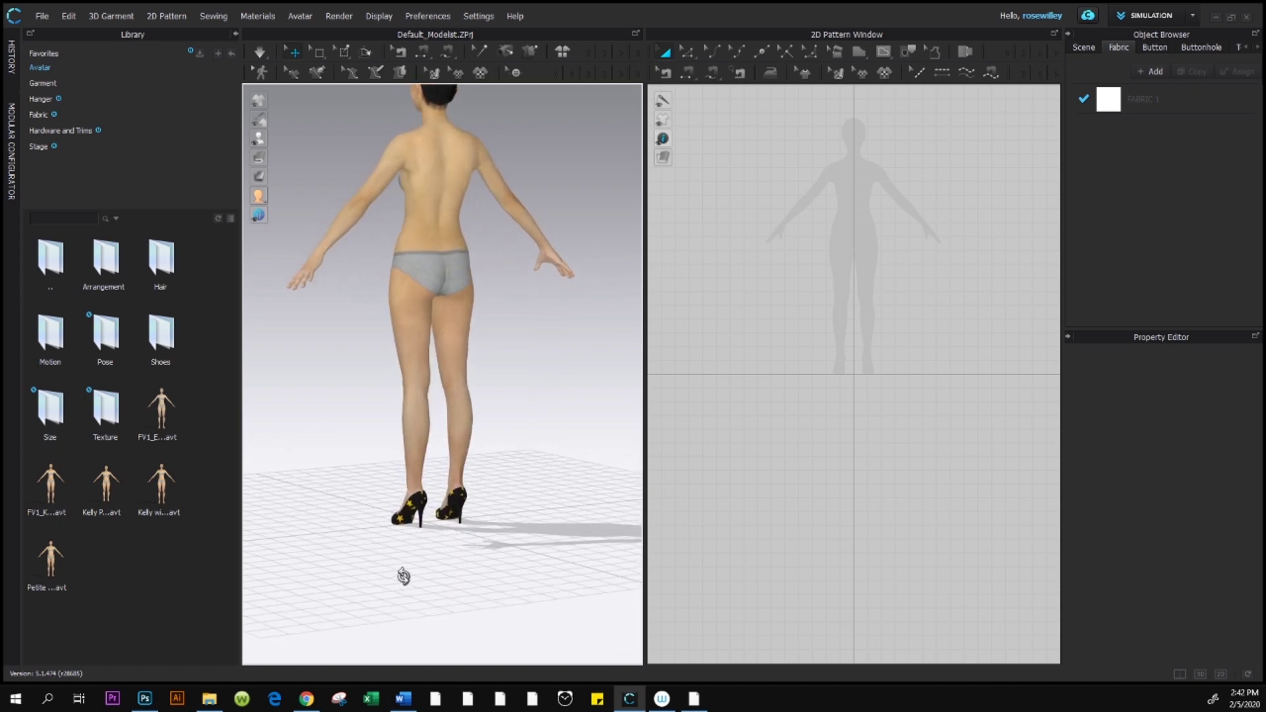
pyautogui.click(424, 522)
pyautogui.moveTo(554, 600); pyautogui.dragTo(495, 594, button='right')
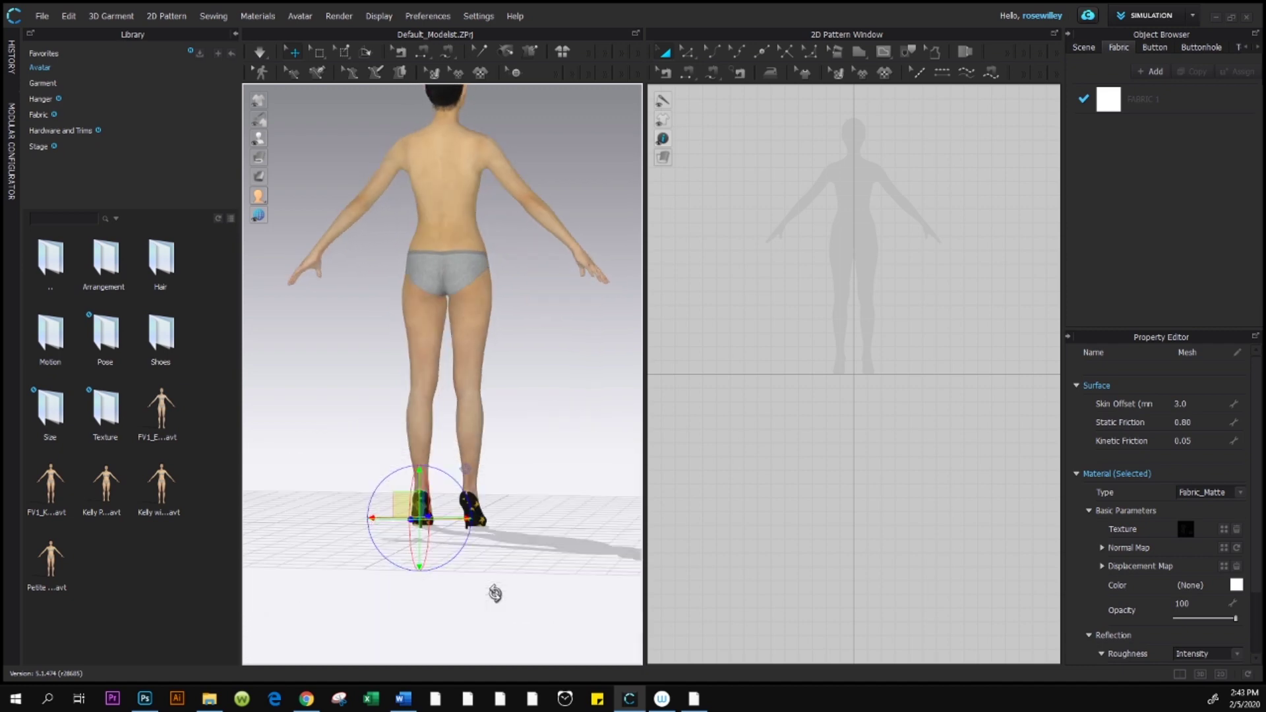
pyautogui.click(510, 559)
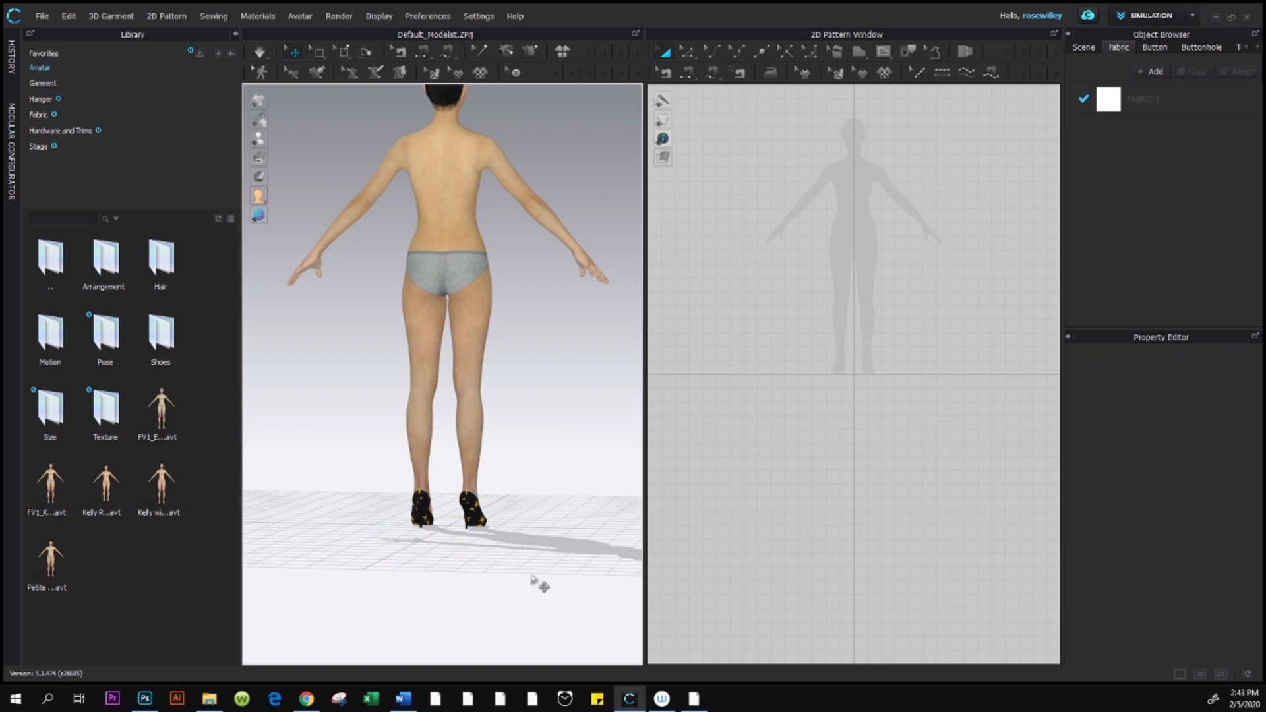
pyautogui.moveTo(531, 579); pyautogui.dragTo(433, 556, button='right')
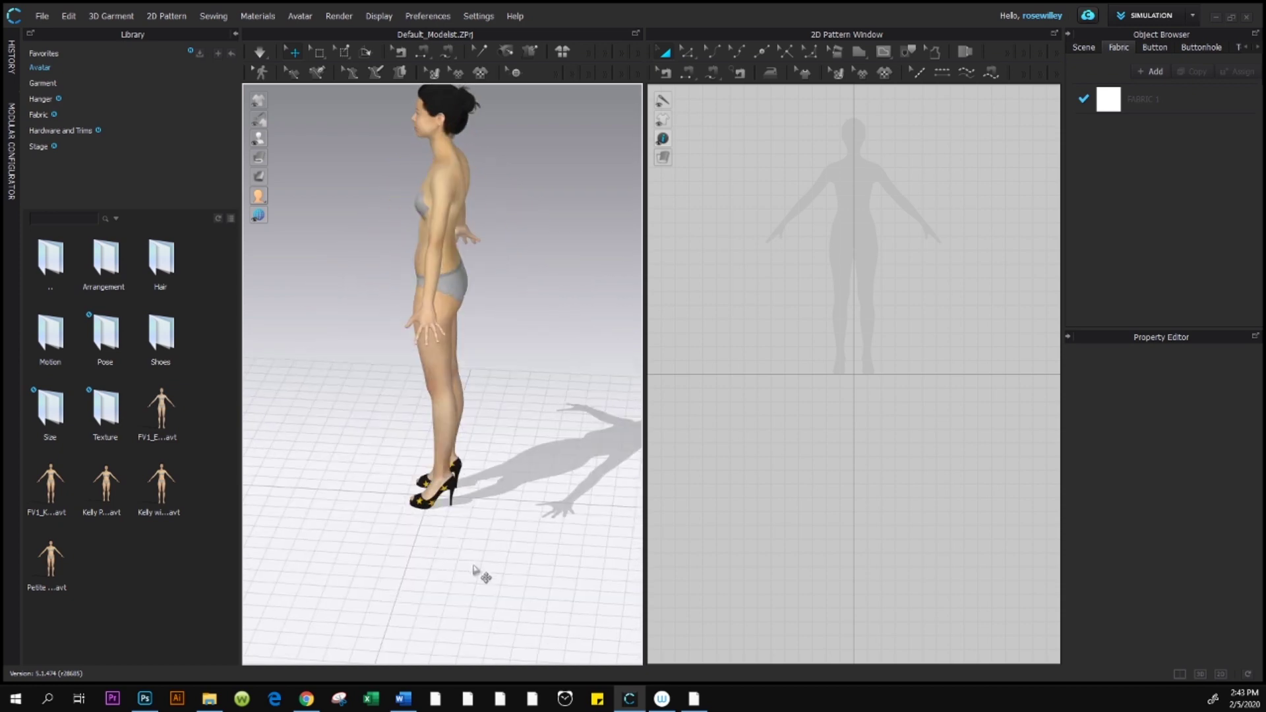
pyautogui.moveTo(476, 570); pyautogui.dragTo(521, 570, button='right')
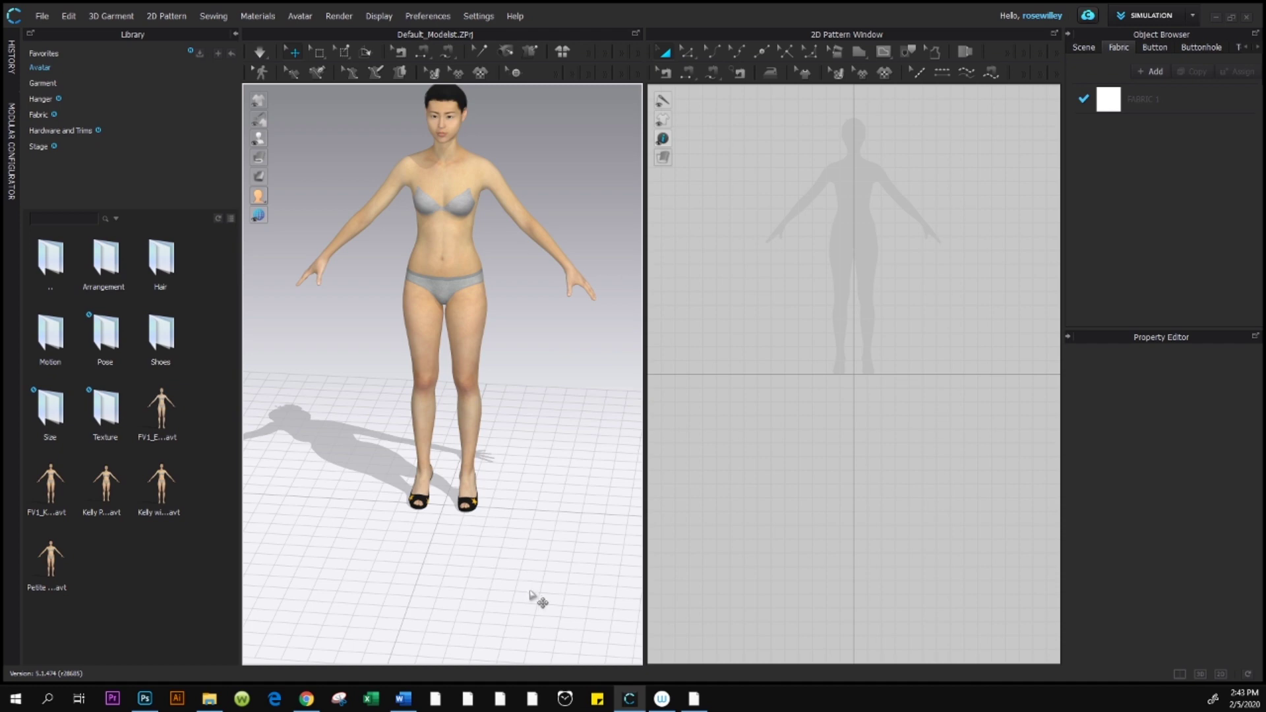
# Step: Save the avatar as an AVT file named Kelly with Star Shoes in the Female_V1 folder
pyautogui.click(41, 18)
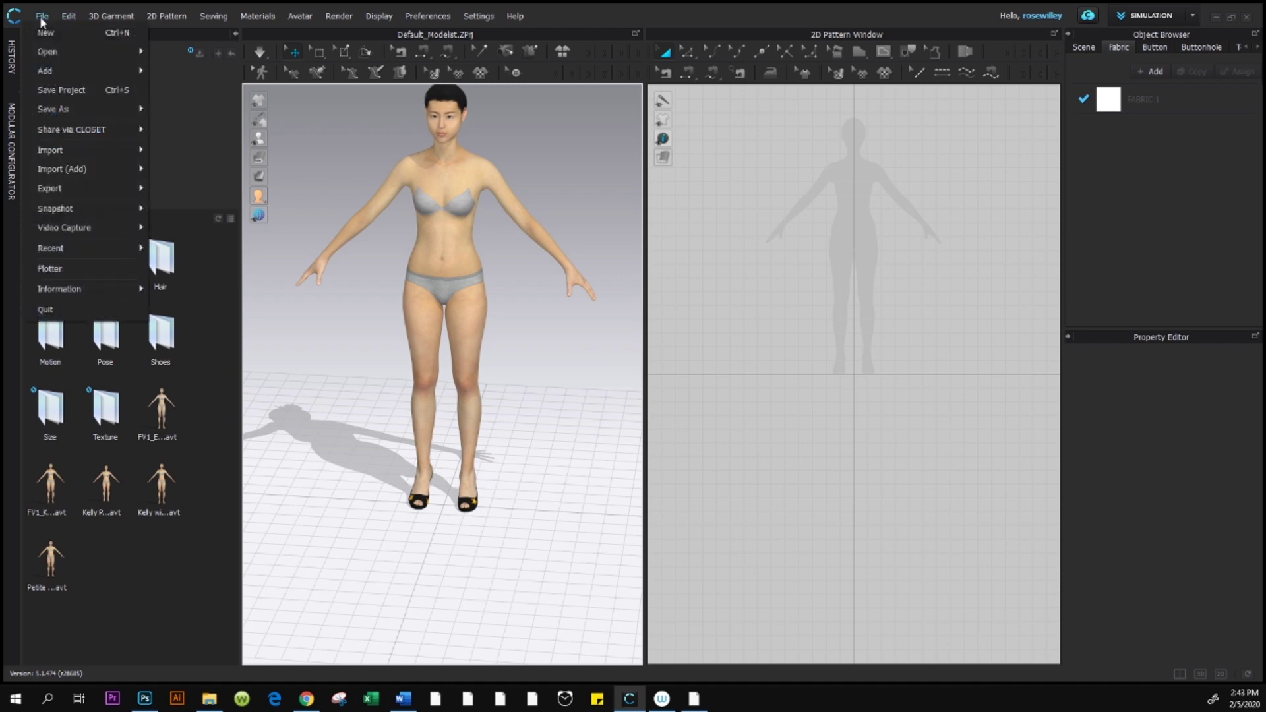
pyautogui.moveTo(64, 118)
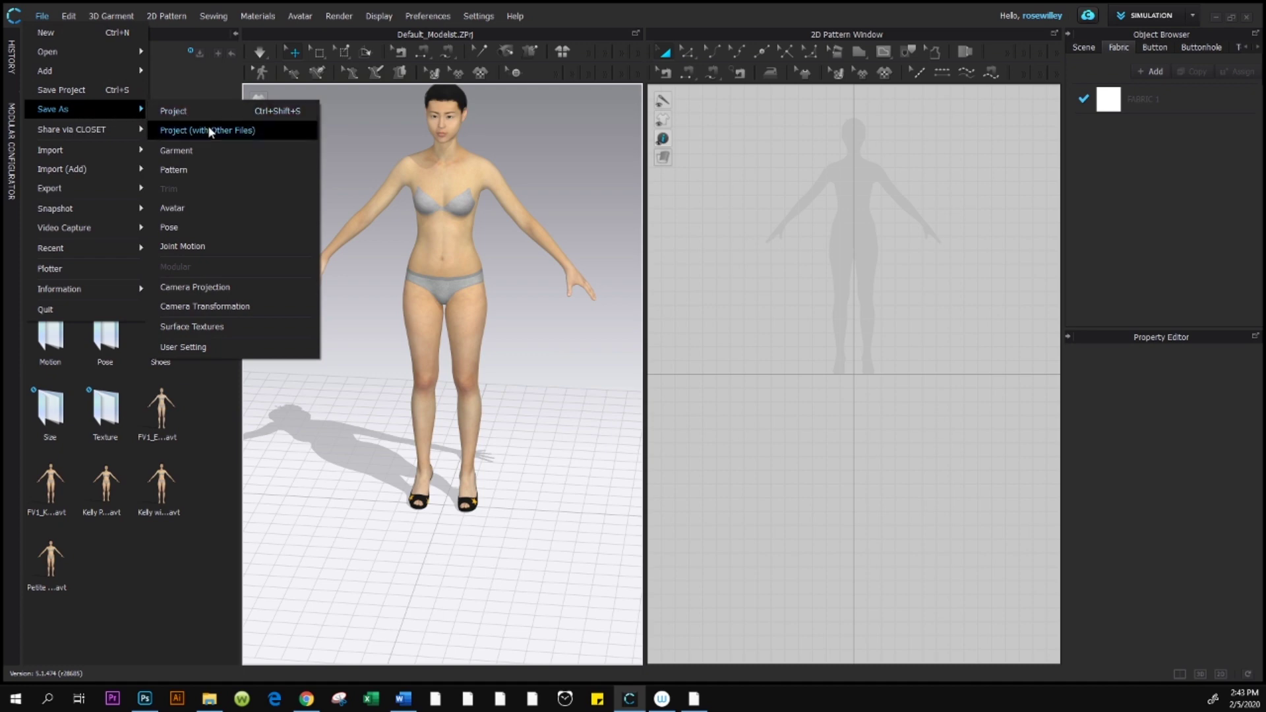
pyautogui.click(232, 210)
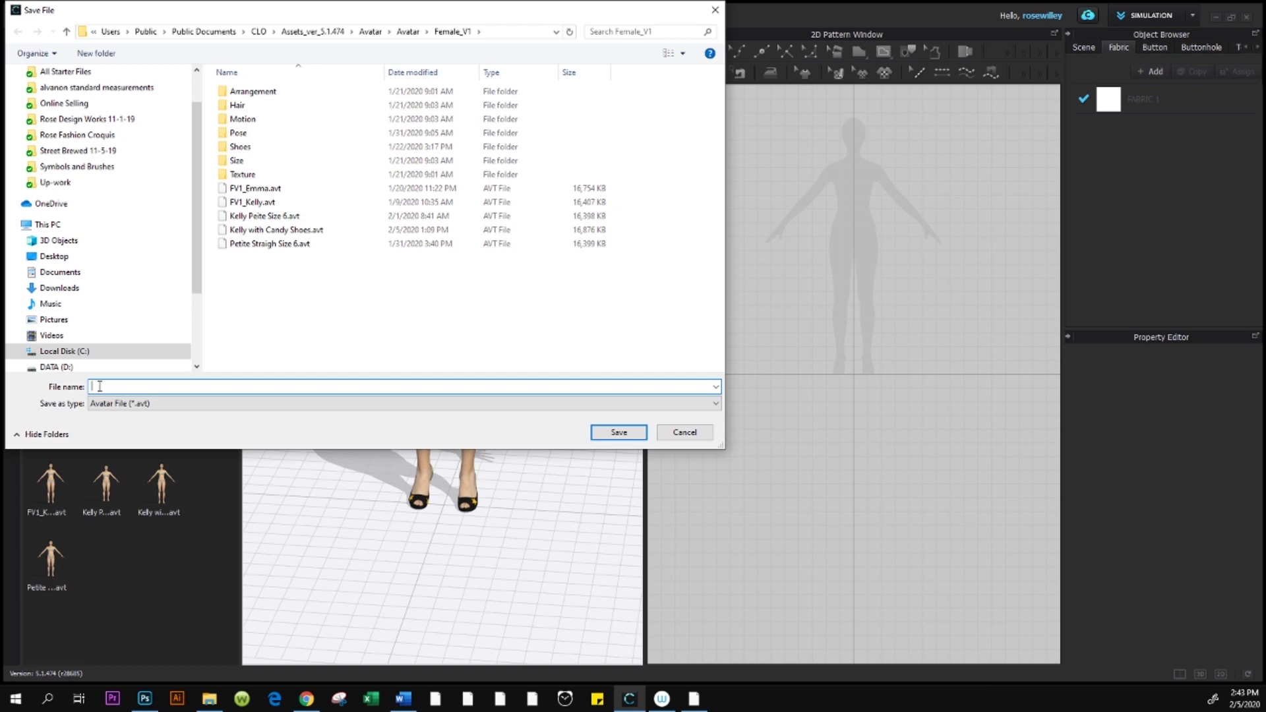
pyautogui.write('K')
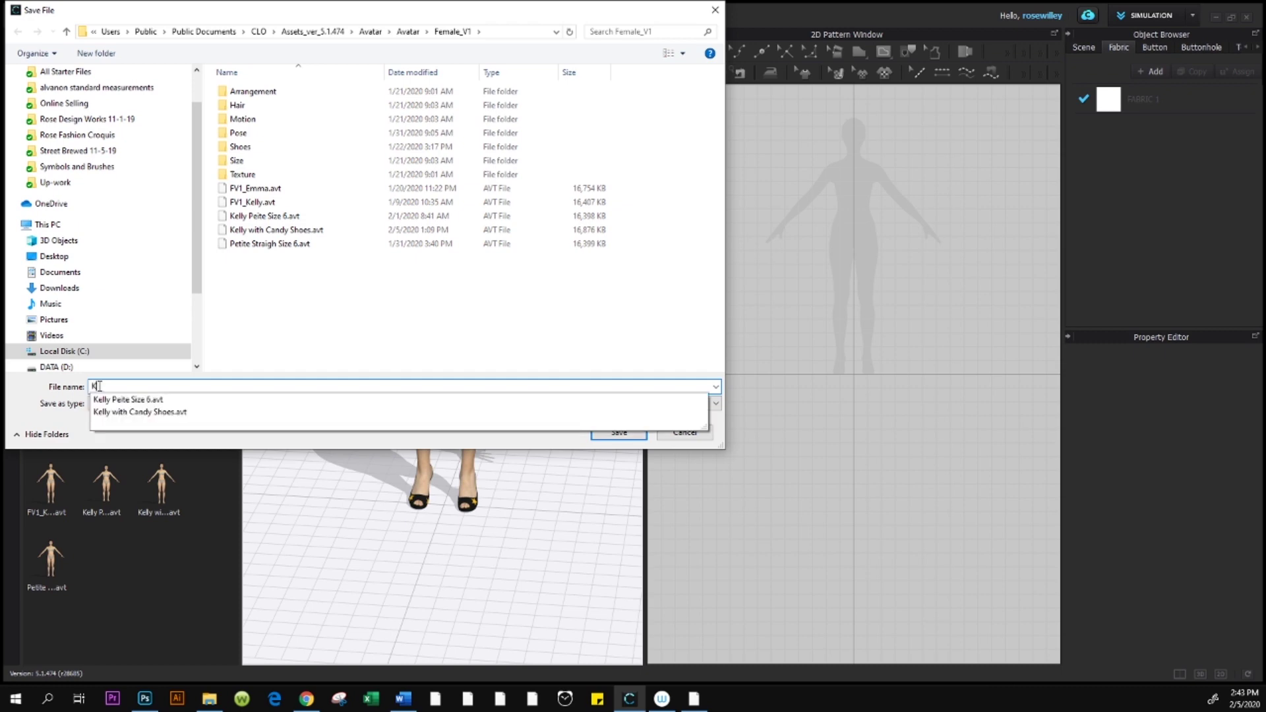
pyautogui.write('elly with S')
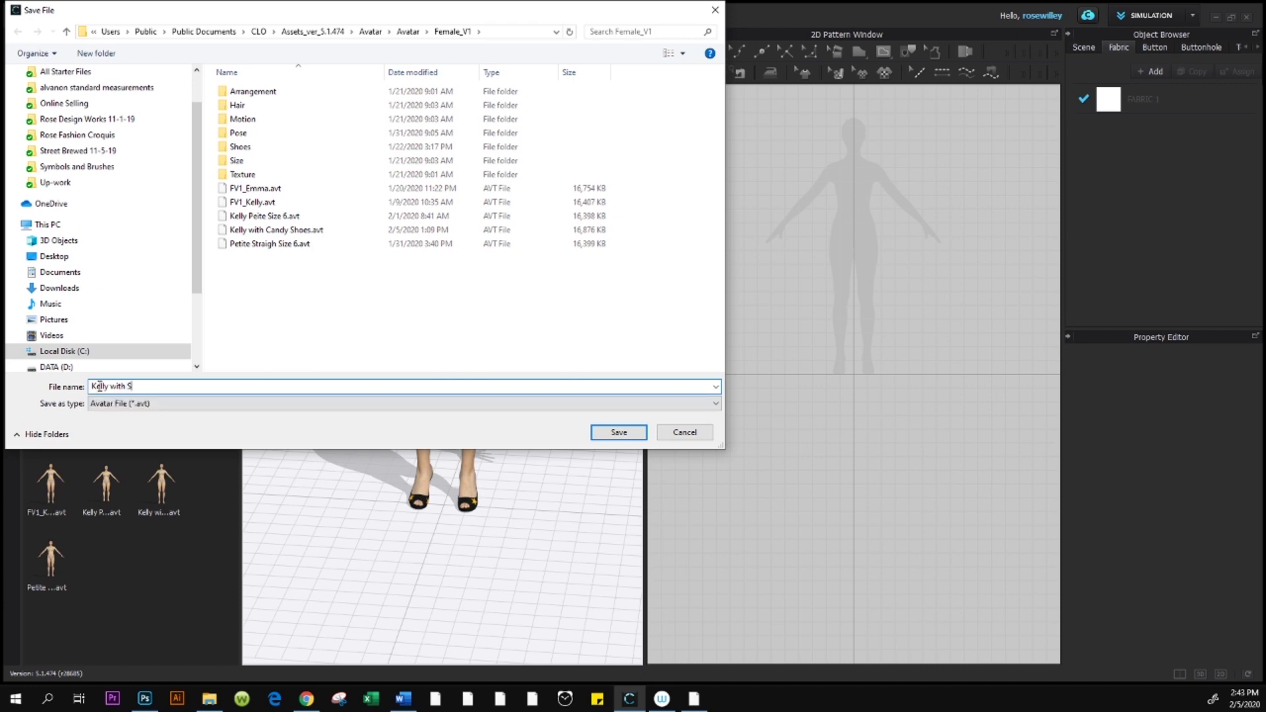
pyautogui.write('tar Shoes')
pyautogui.click(619, 432)
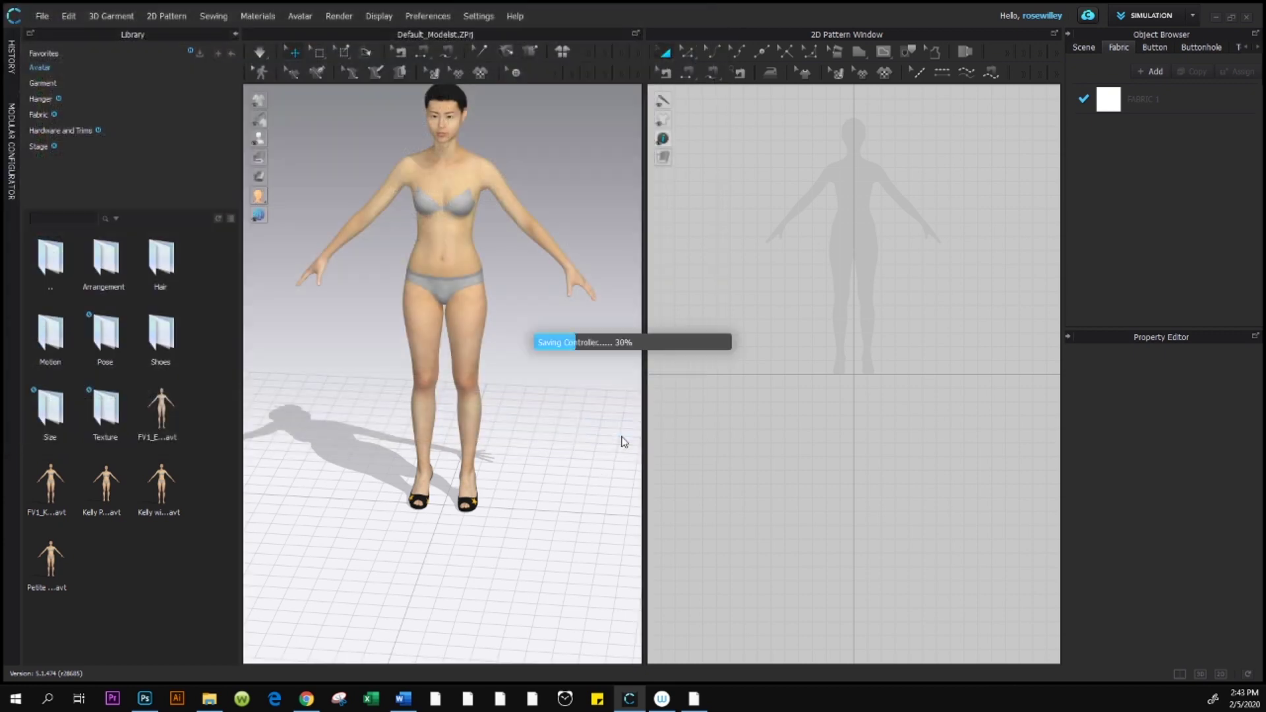
# Step: Close CLO and Photoshop, and relaunch CLO to start a fresh session
pyautogui.scroll(-3, 492, 524)
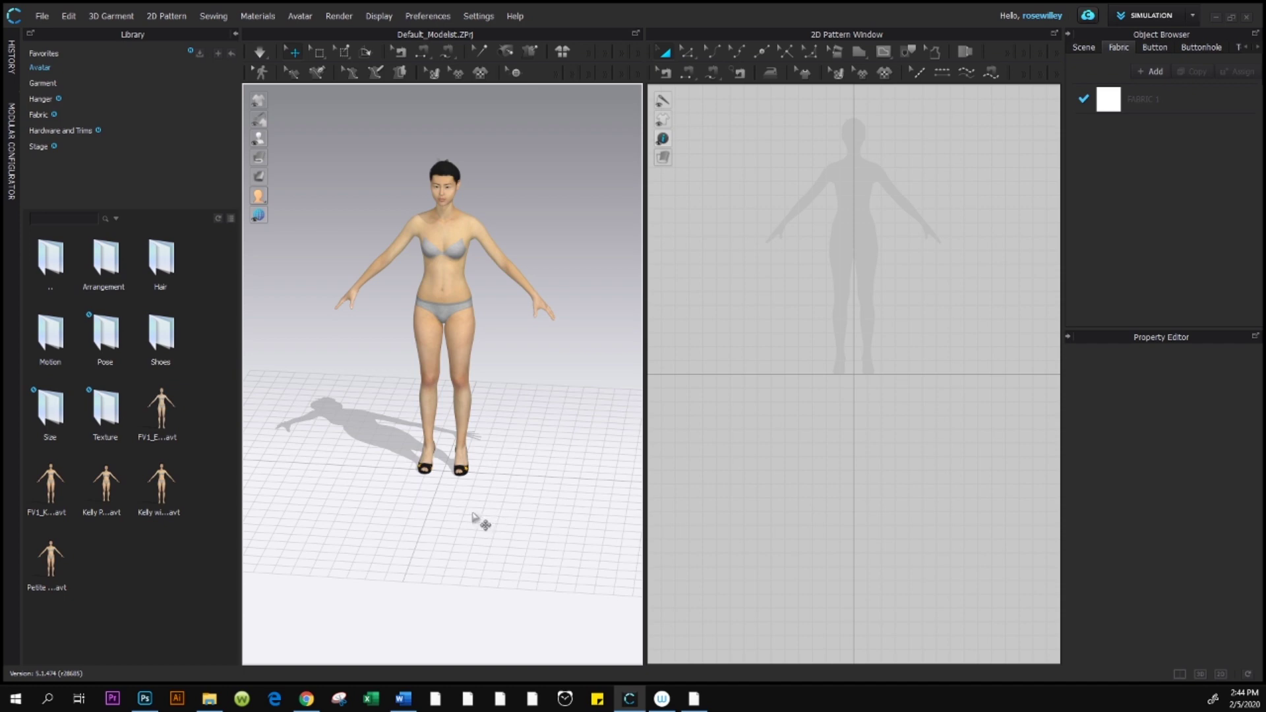
pyautogui.click(41, 16)
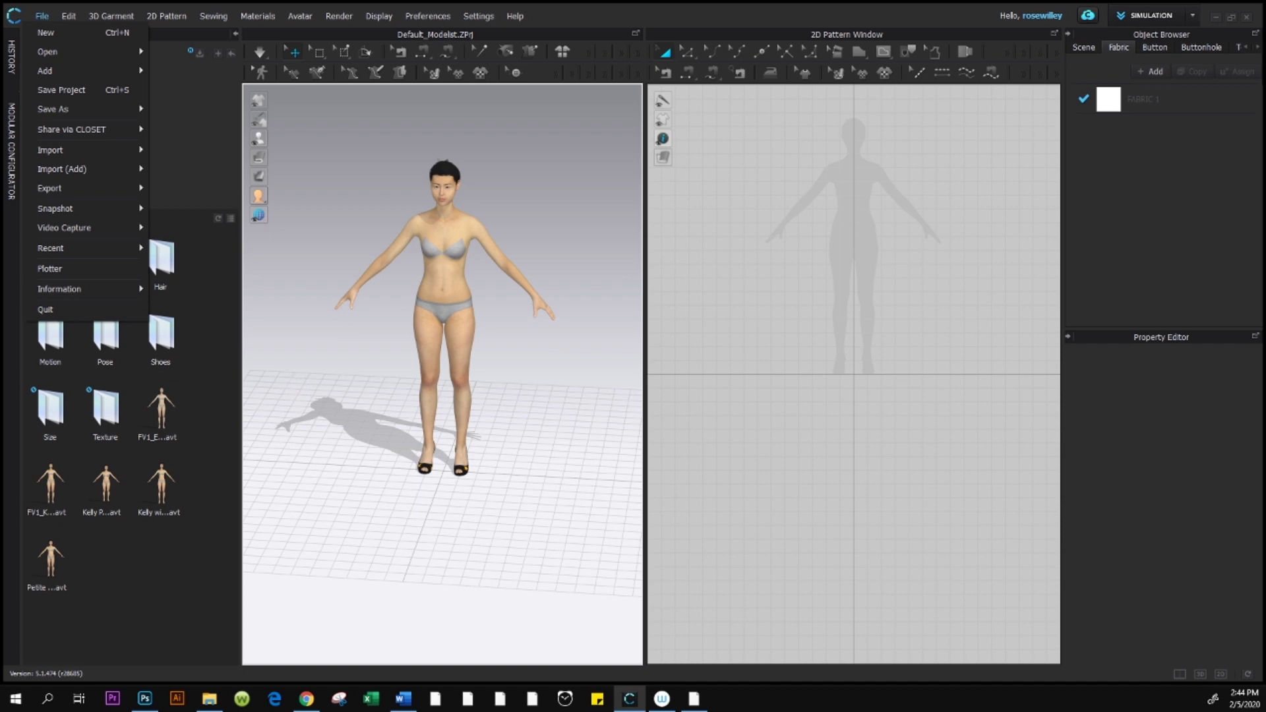
pyautogui.click(1248, 20)
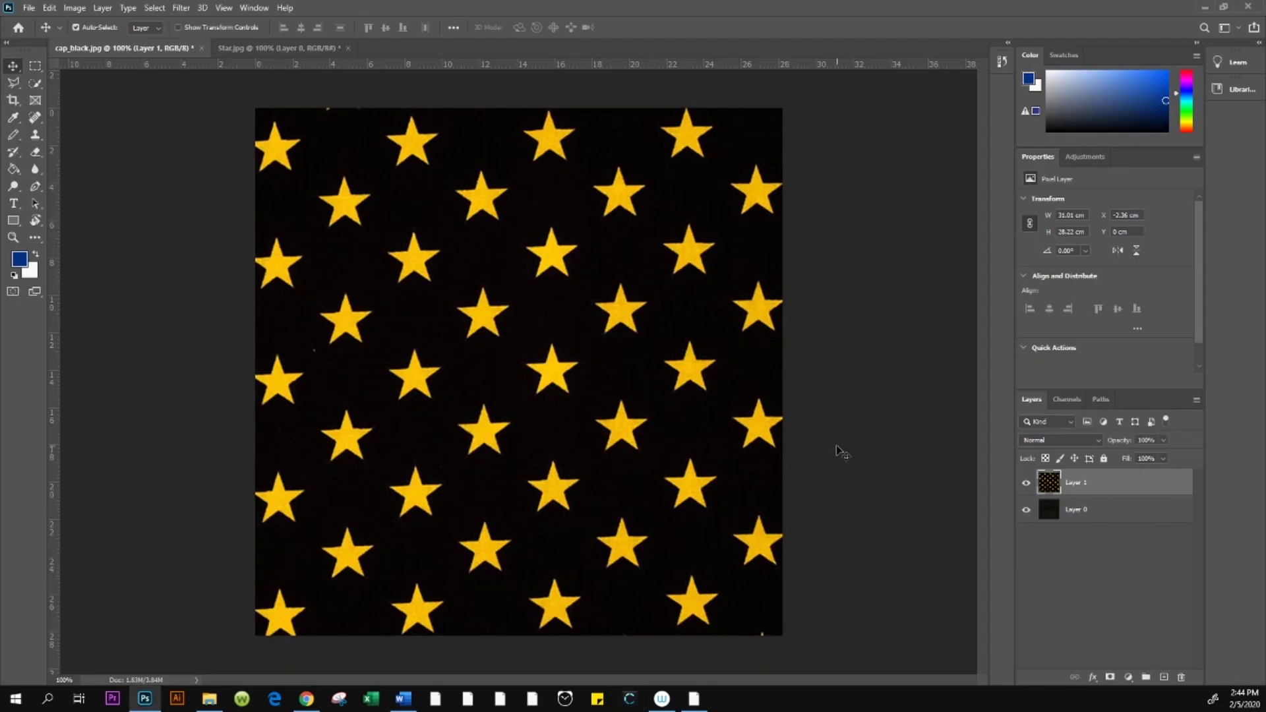
pyautogui.click(1251, 6)
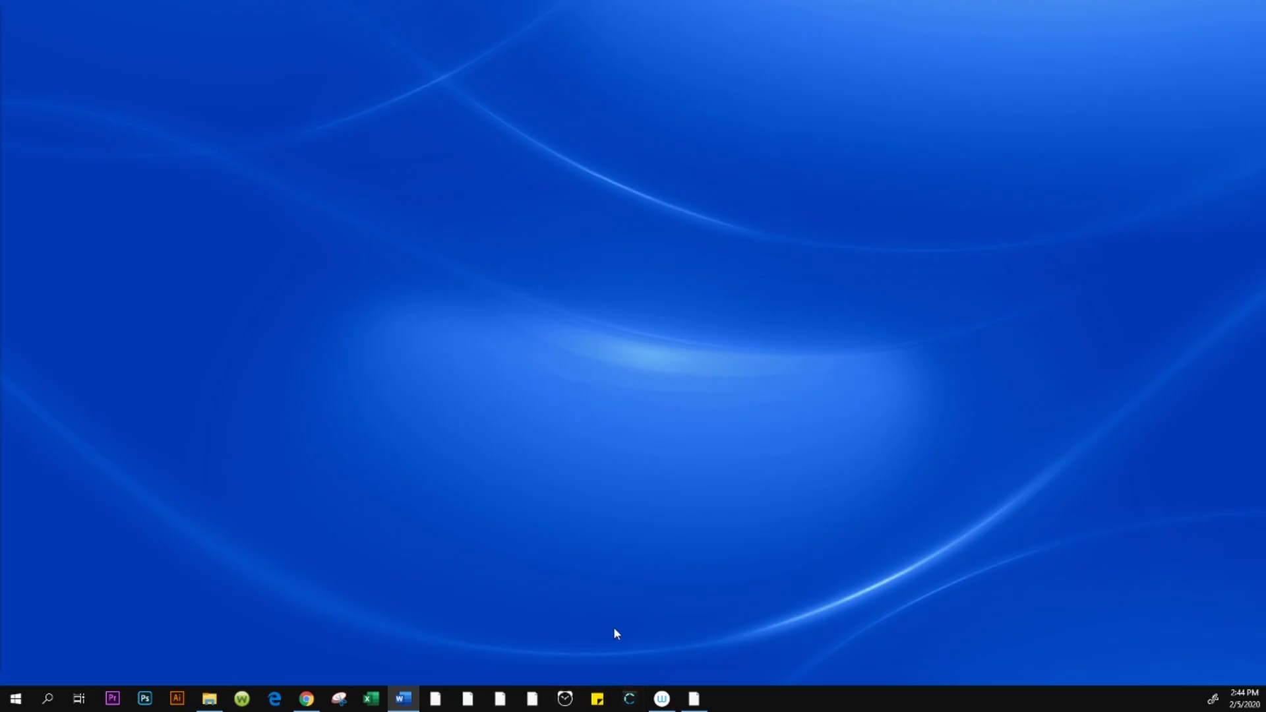
pyautogui.click(630, 699)
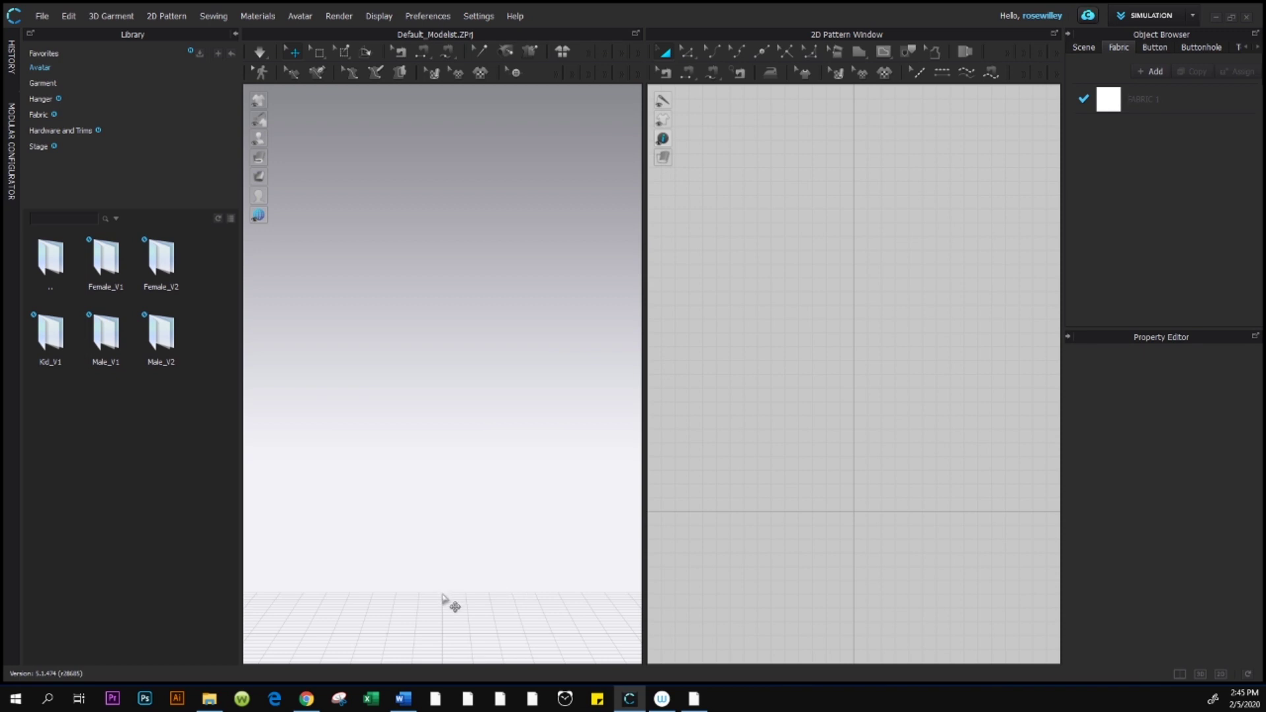
# Step: Add the saved avatar Kelly with Star Shoes.avt from the Female_V1 folder to the empty scene
pyautogui.click(42, 17)
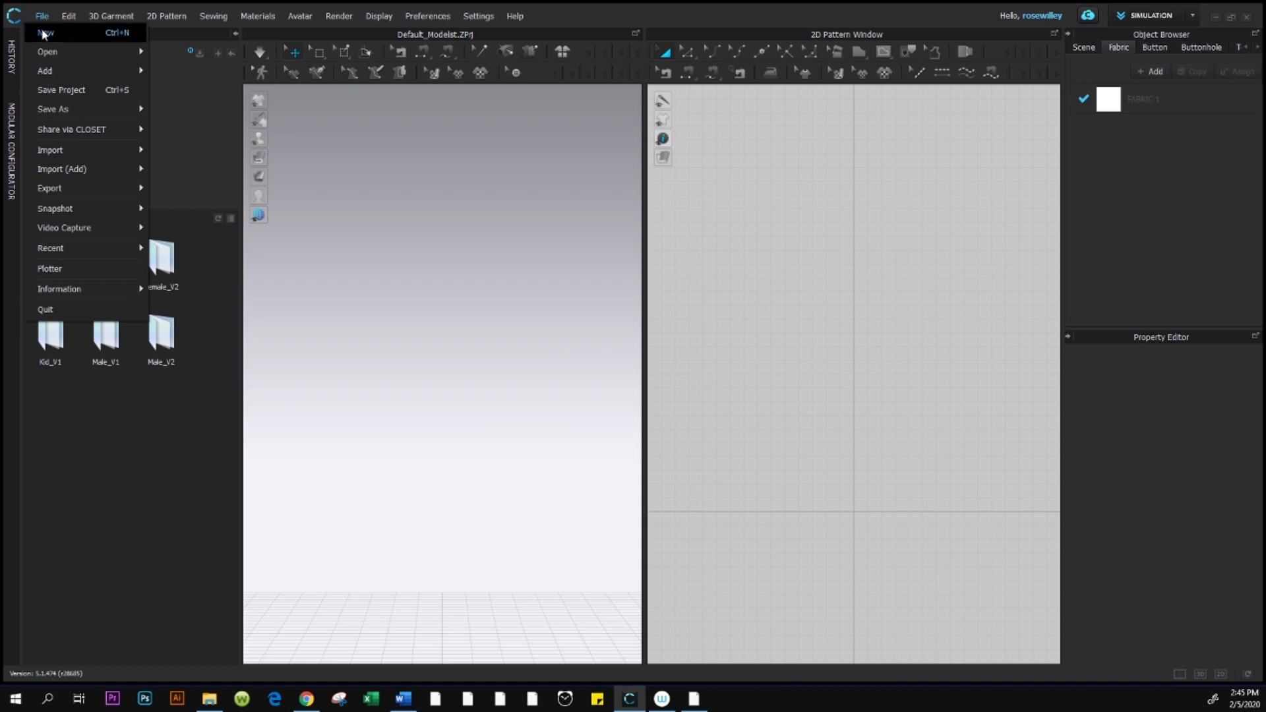
pyautogui.moveTo(55, 73)
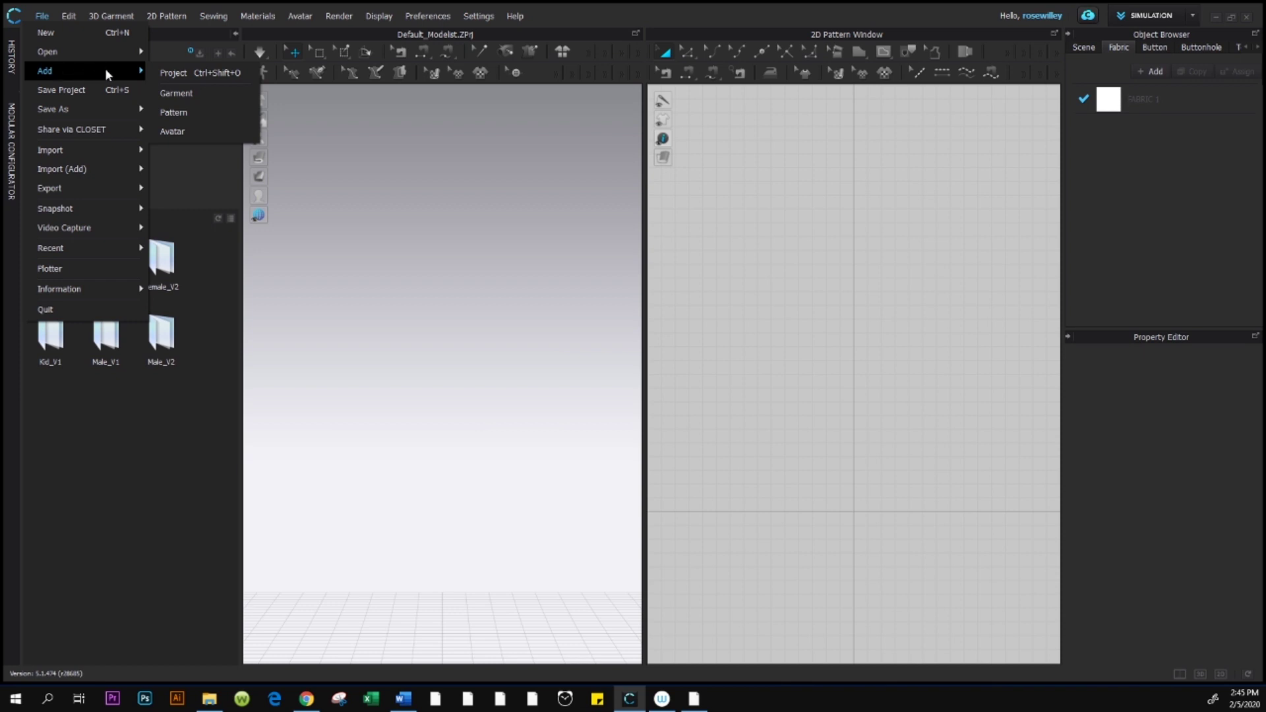
pyautogui.click(194, 132)
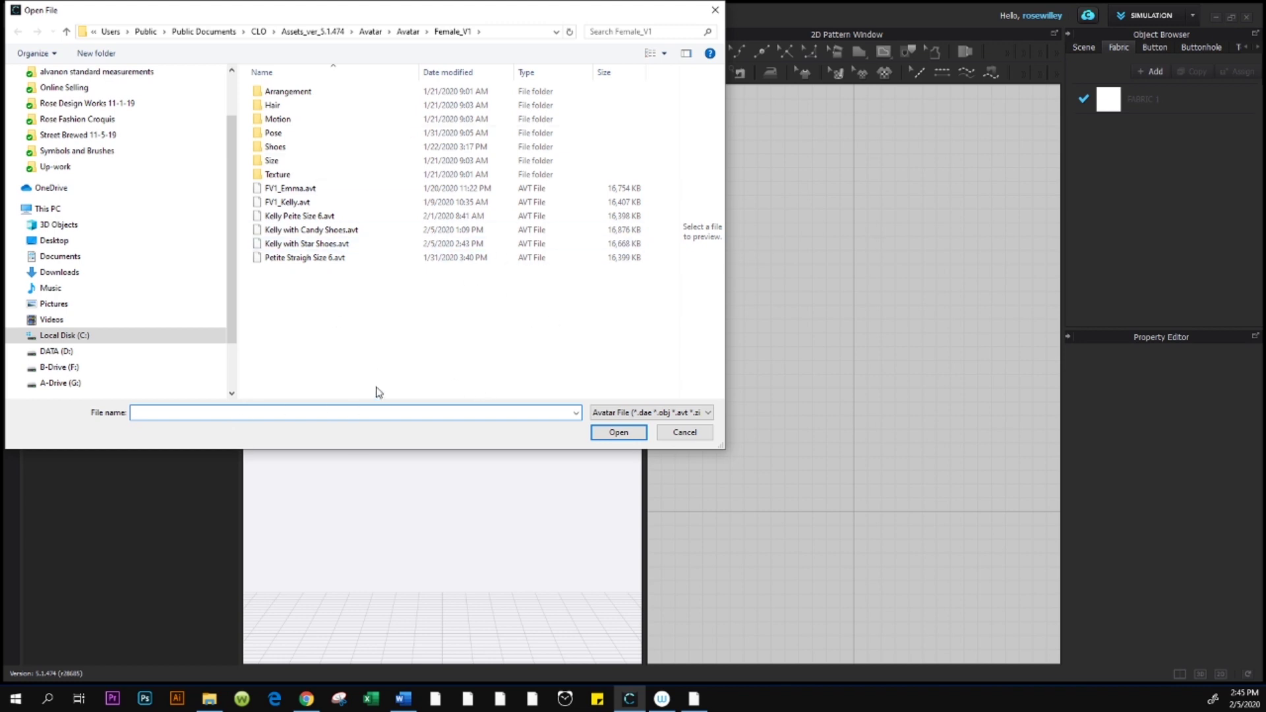
pyautogui.click(389, 412)
pyautogui.click(311, 248)
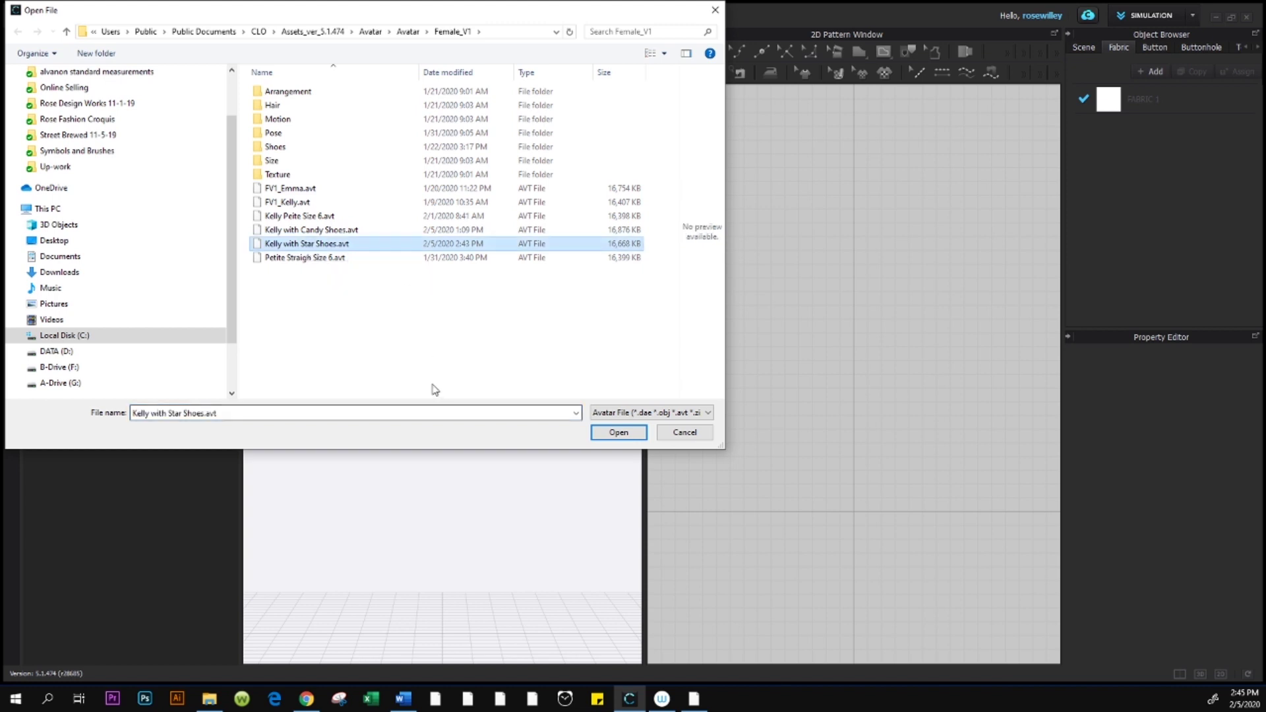
pyautogui.click(627, 435)
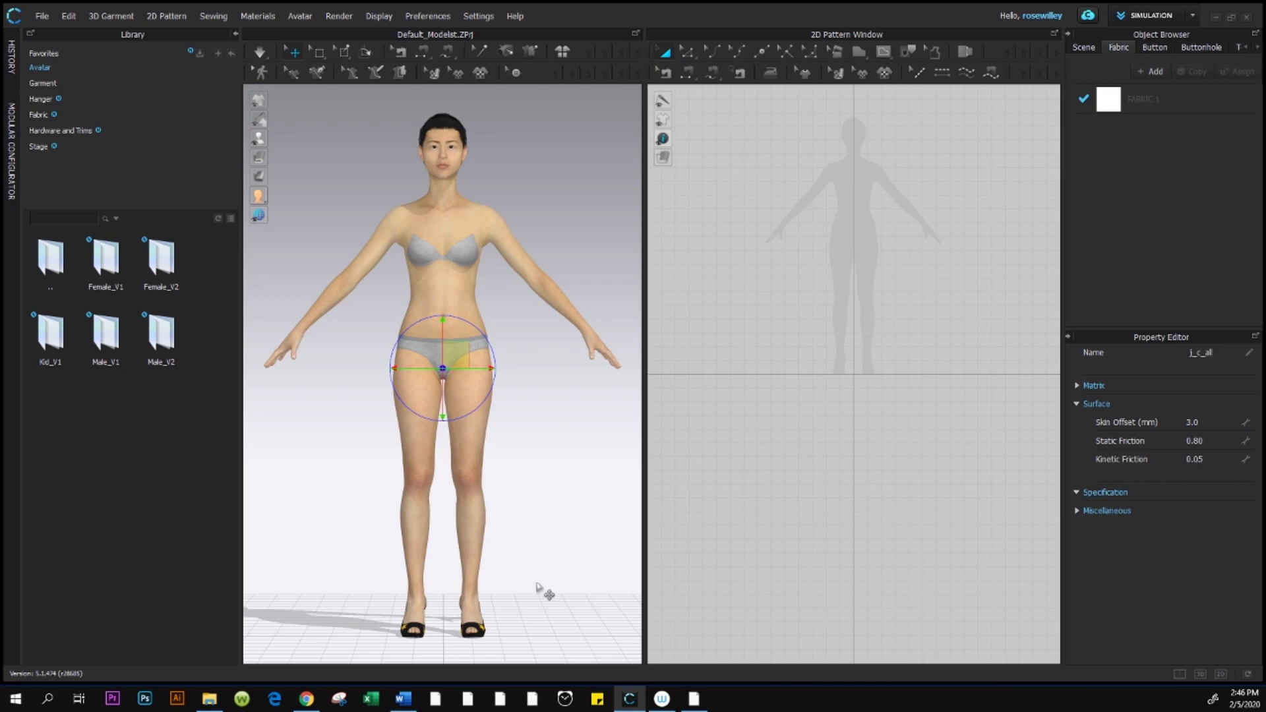
# Step: Examine the star texture on the reloaded avatar's shoes from the side
pyautogui.moveTo(542, 597); pyautogui.dragTo(363, 601, button='right')
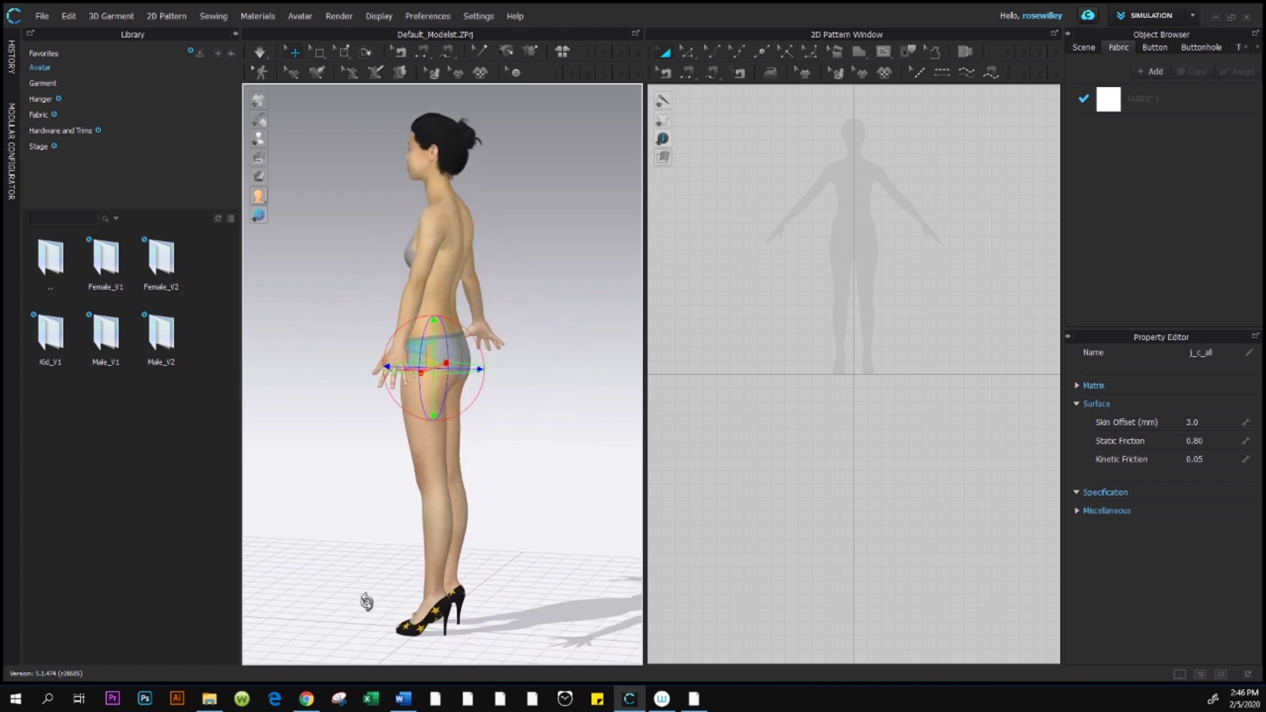
pyautogui.moveTo(440, 607); pyautogui.dragTo(374, 608, button='right')
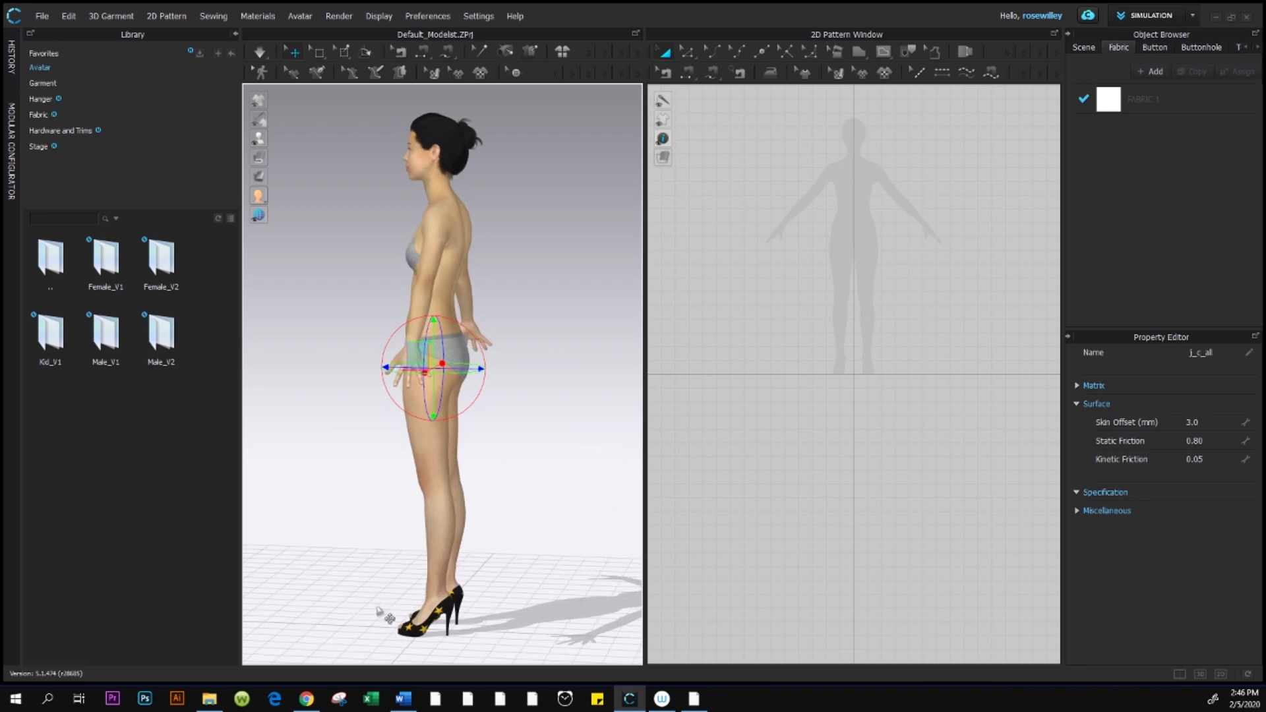
pyautogui.moveTo(541, 592); pyautogui.dragTo(457, 583, button='right')
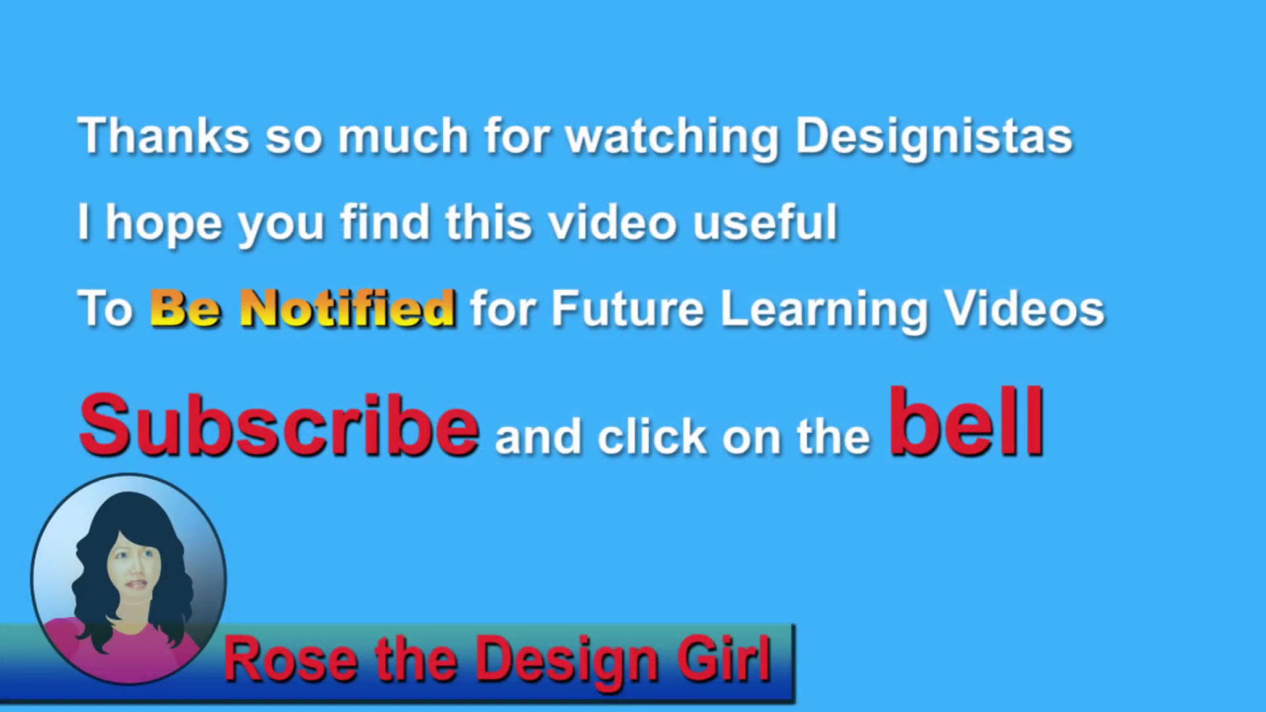